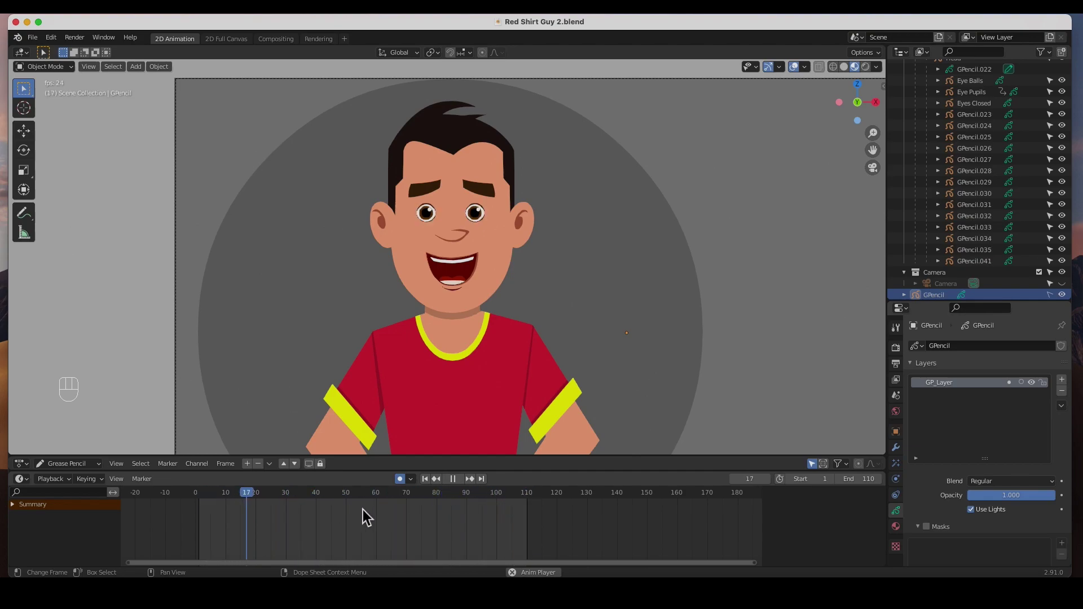
Stop the playback and scrub through the timeline to examine the blink and the pupil movement up to frame 107.
{"action": "left_click", "coordinate": [453, 478]}
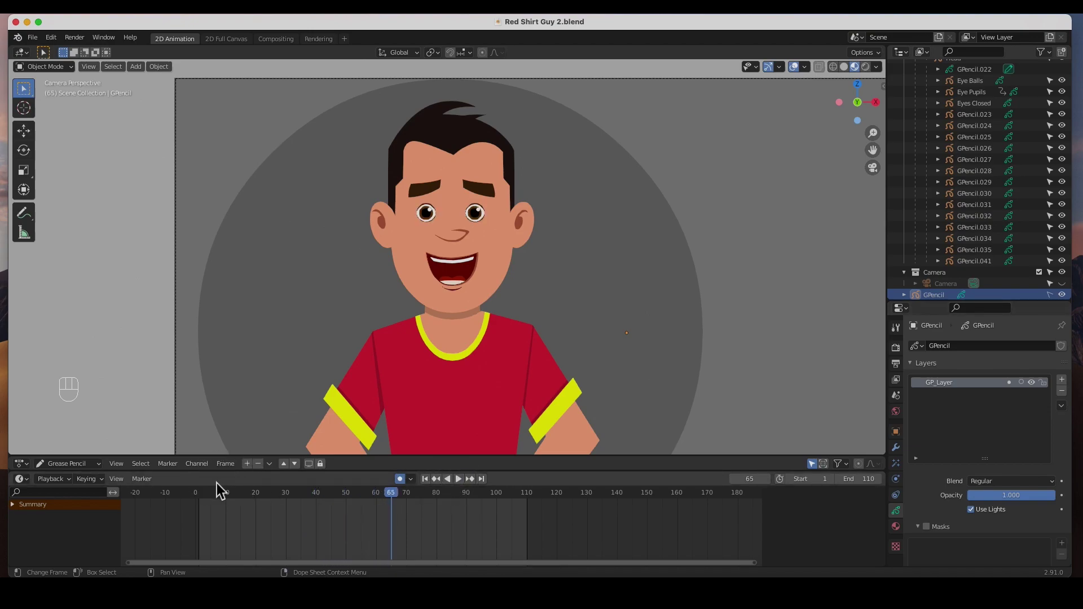
{"action": "left_click_drag", "start_coordinate": [218, 493], "coordinate": [268, 498]}
{"action": "left_click_drag", "start_coordinate": [267, 496], "coordinate": [381, 500]}
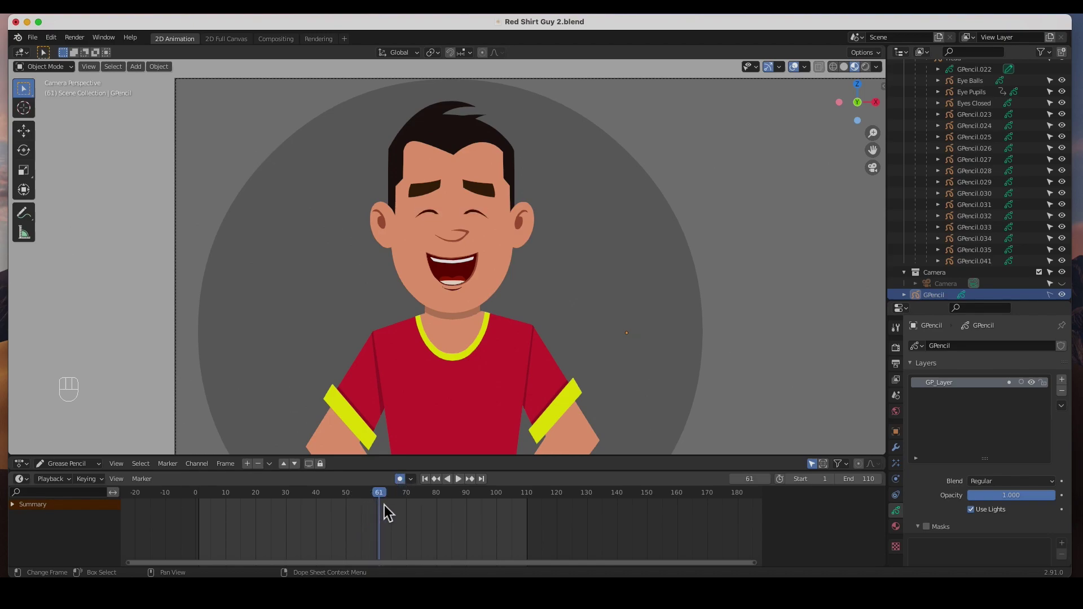
{"action": "left_click_drag", "start_coordinate": [381, 494], "coordinate": [522, 502]}
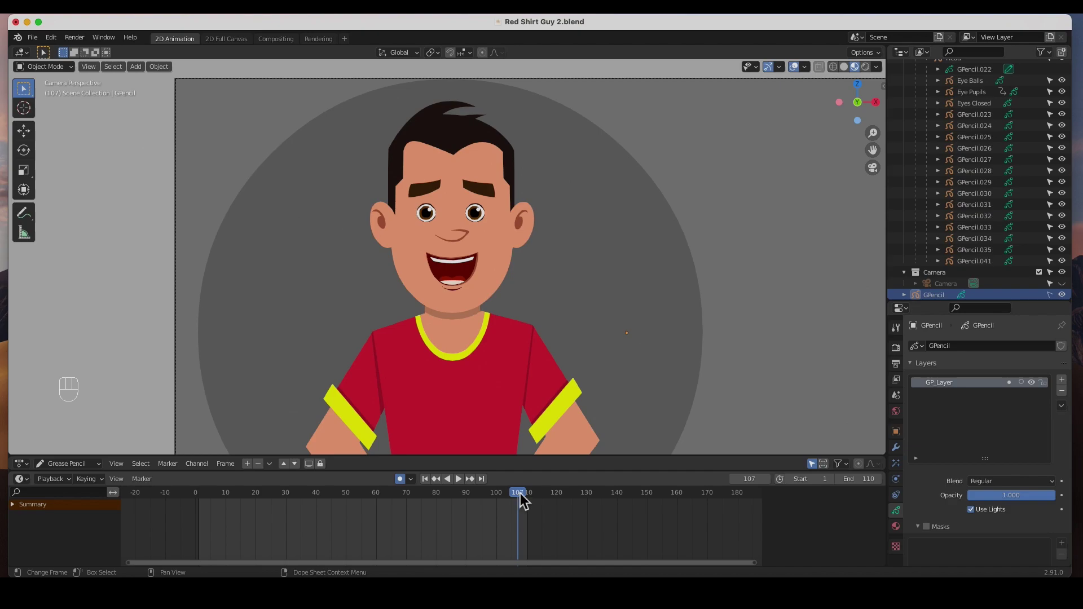
{"action": "left_click_drag", "start_coordinate": [272, 488], "coordinate": [241, 492]}
{"action": "left_click_drag", "start_coordinate": [308, 492], "coordinate": [466, 494]}
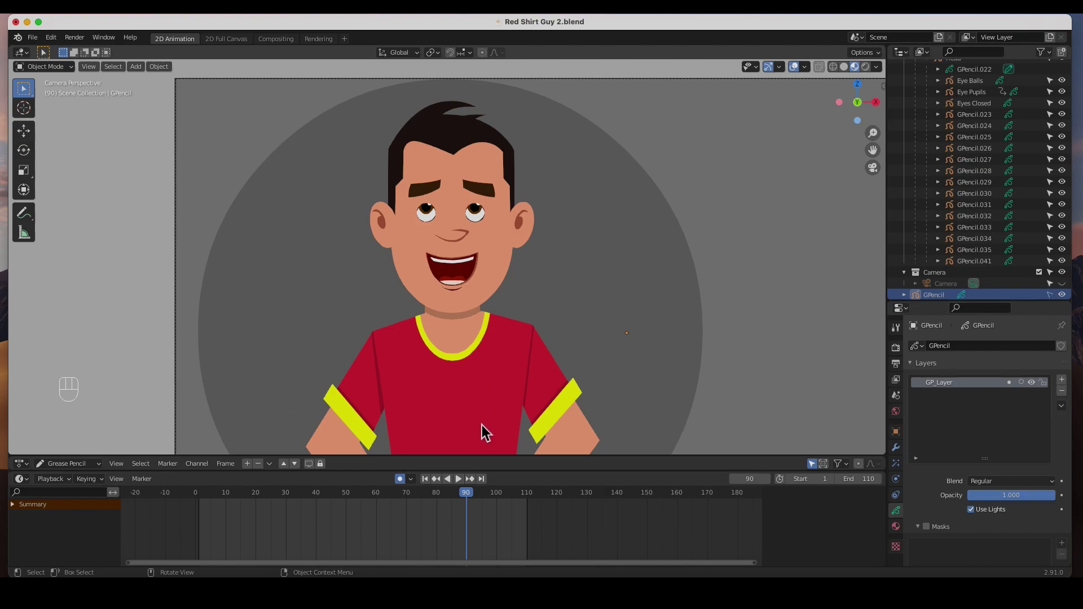
{"action": "left_click_drag", "start_coordinate": [468, 492], "coordinate": [519, 502]}
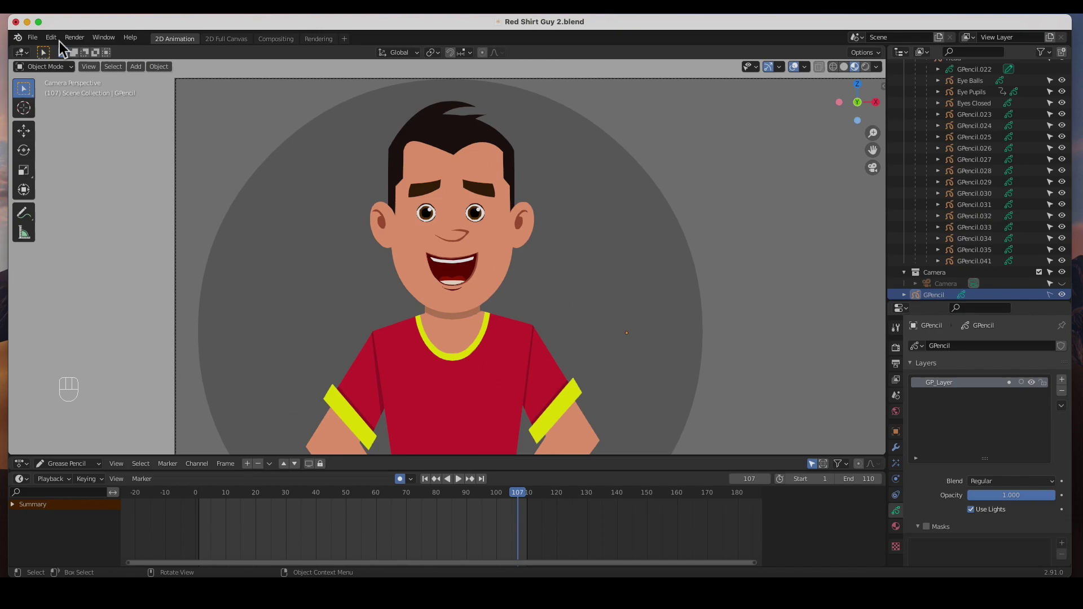
Open the recent file Red Shirt Guy.blend without saving changes to the current file.
{"action": "left_click", "coordinate": [37, 38]}
{"action": "mouse_move", "coordinate": [44, 58]}
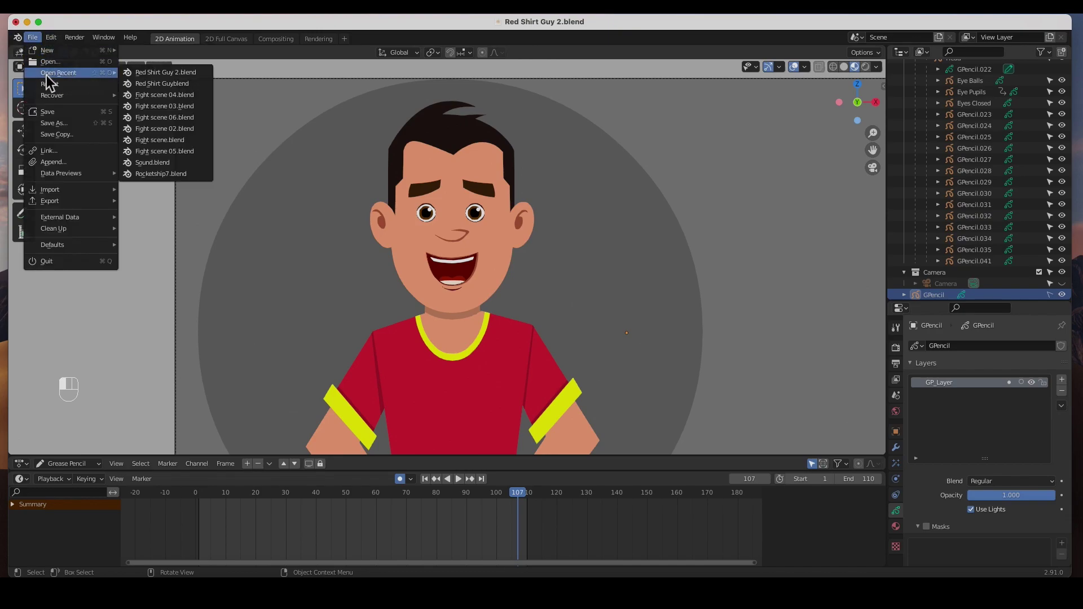
{"action": "left_click", "coordinate": [145, 73]}
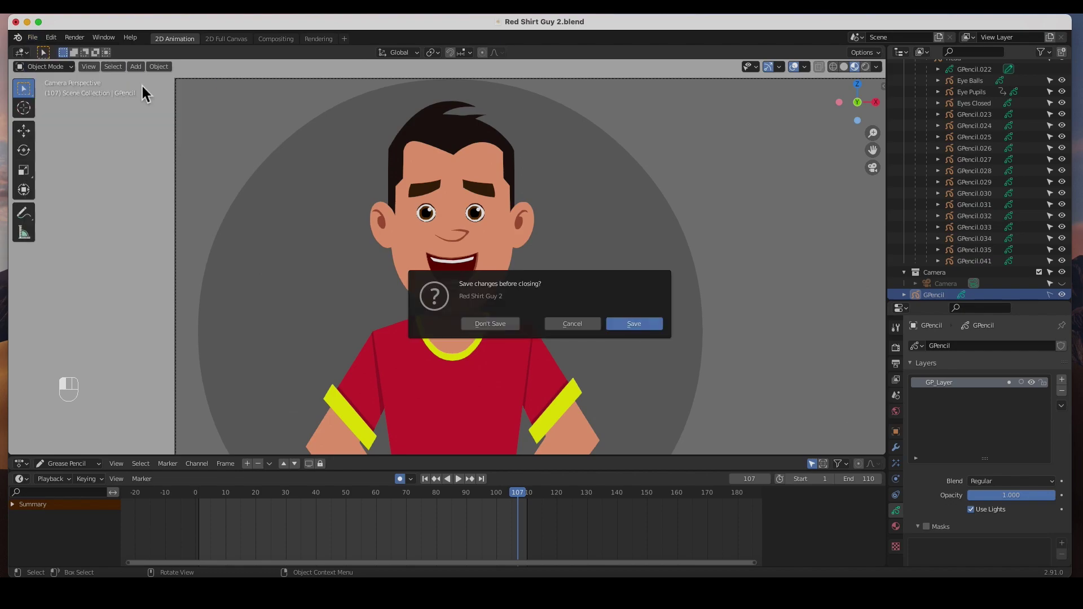
{"action": "left_click", "coordinate": [492, 326]}
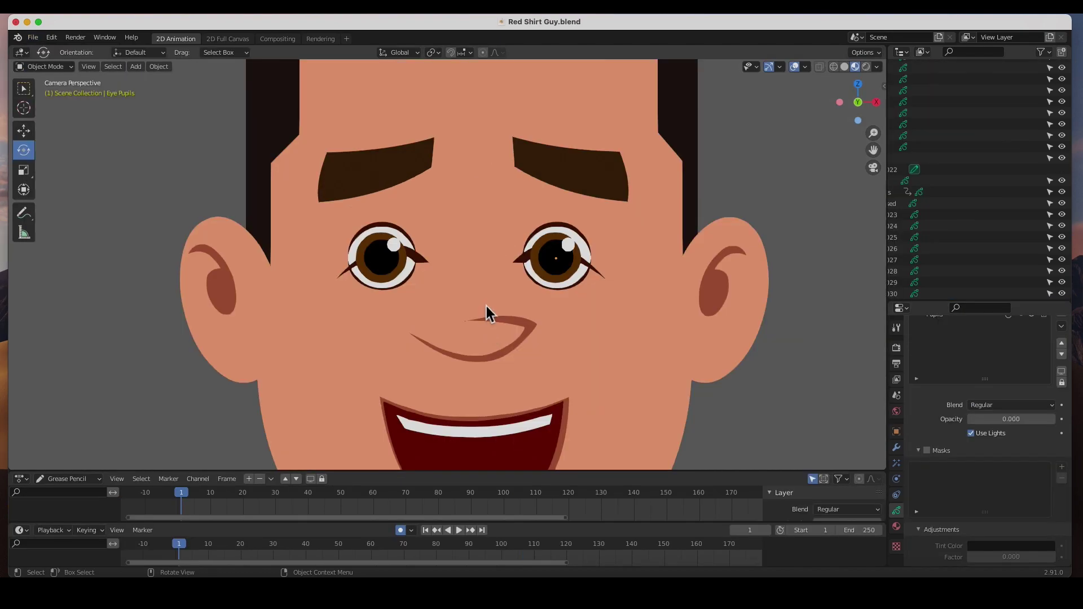
Look over the character's object hierarchy and collapse the Body object's children.
{"action": "scroll", "coordinate": [486, 306], "scroll_direction": "down", "scroll_amount": 3}
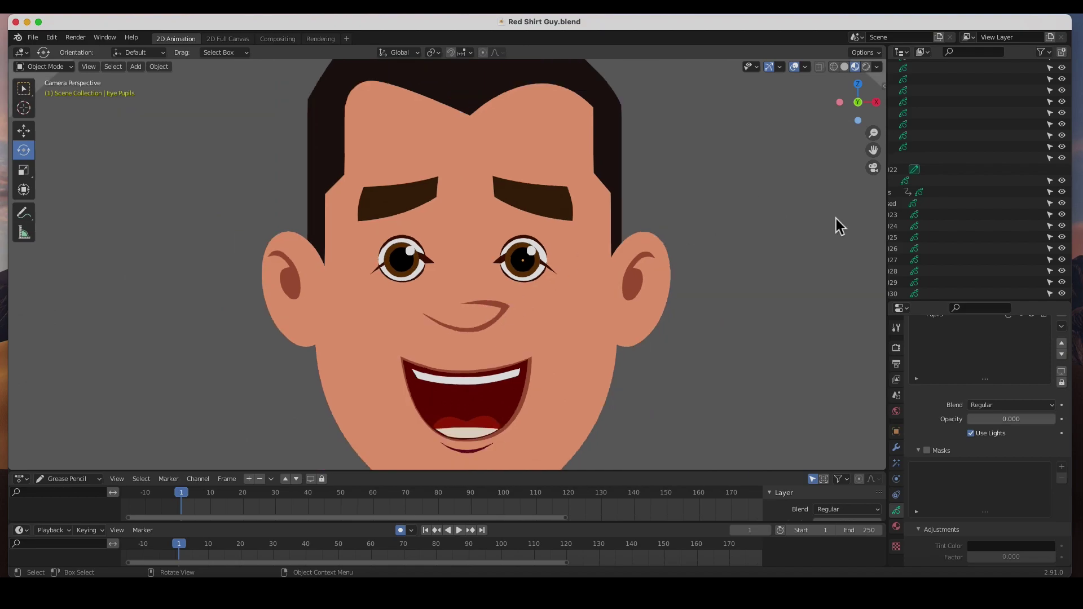
{"action": "scroll", "coordinate": [932, 218], "scroll_direction": "left", "scroll_amount": 5}
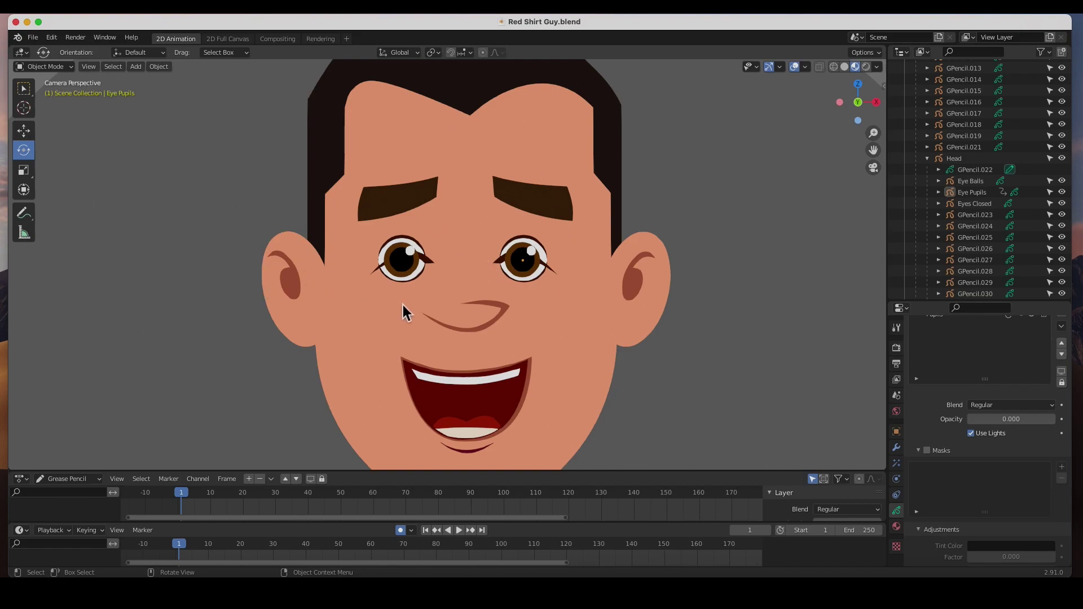
{"action": "scroll", "coordinate": [986, 187], "scroll_direction": "up", "scroll_amount": 5}
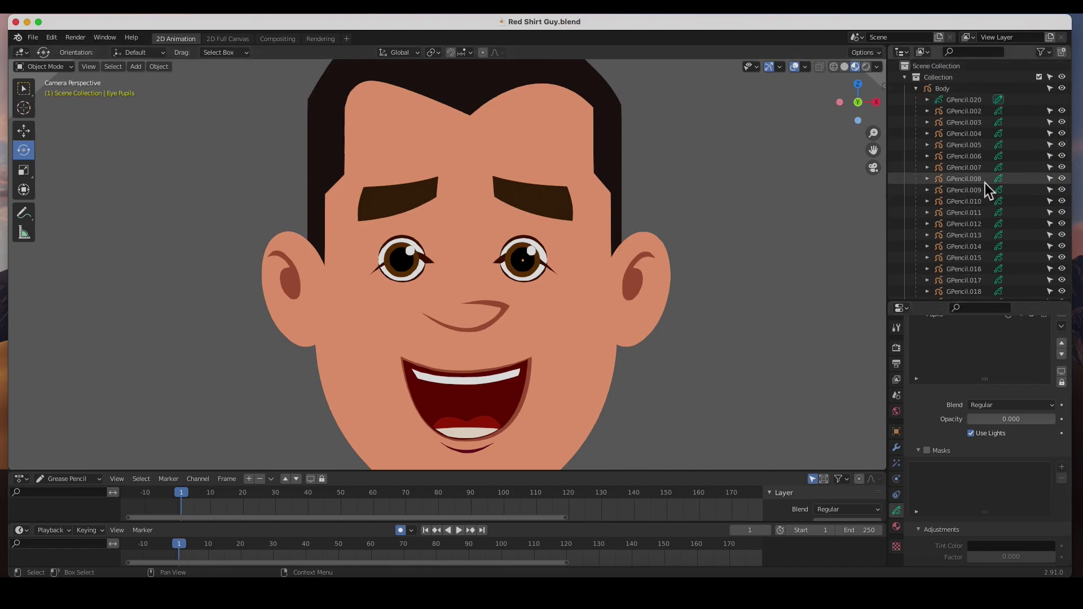
{"action": "left_click", "coordinate": [916, 90]}
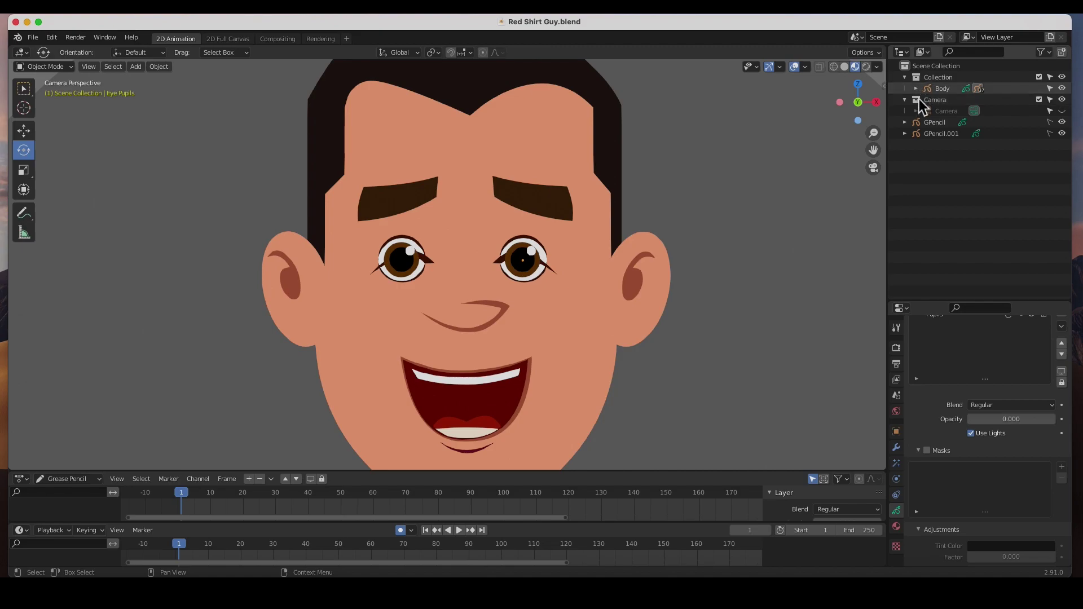
{"action": "scroll", "coordinate": [649, 299], "scroll_direction": "down", "scroll_amount": 5}
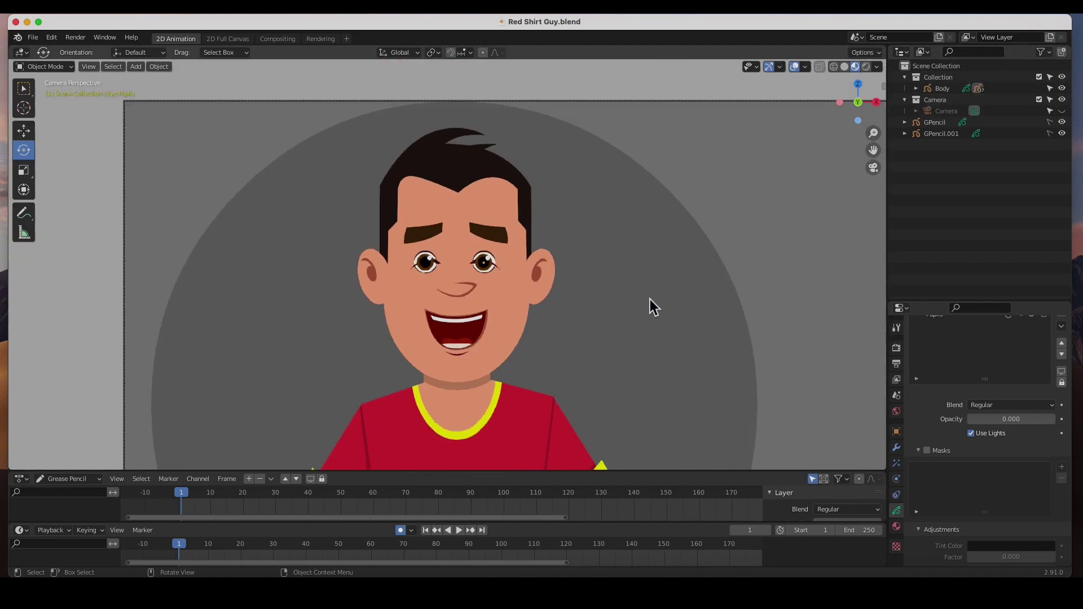
{"action": "scroll", "coordinate": [650, 299], "scroll_direction": "down", "scroll_amount": 3}
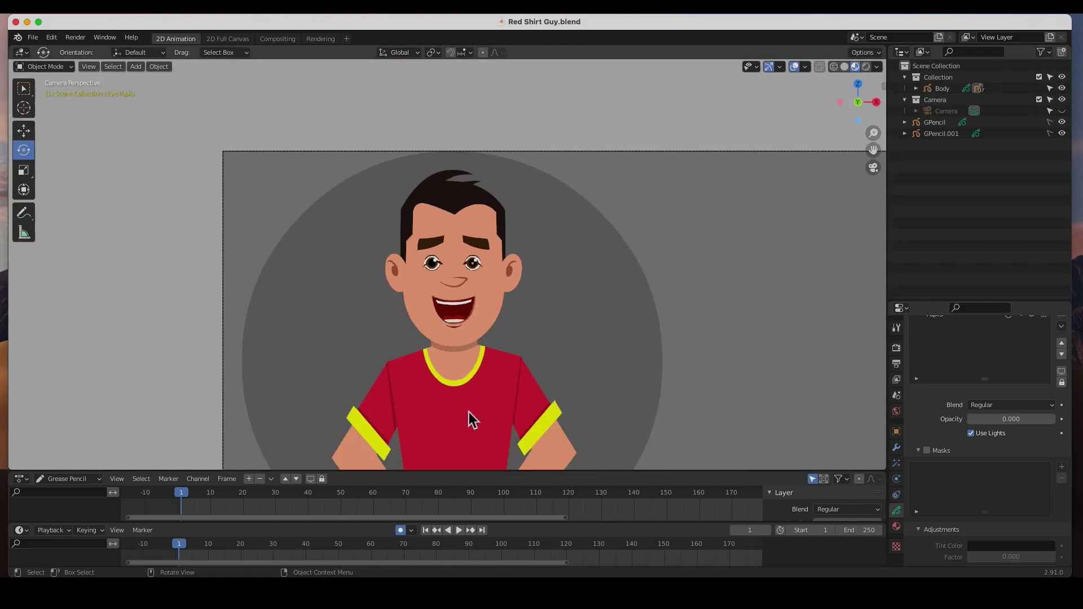
Try moving the whole character by its Body object, cancelling the move.
{"action": "left_click", "coordinate": [469, 412]}
{"action": "key", "text": "shift+space"}
{"action": "key", "text": "g"}
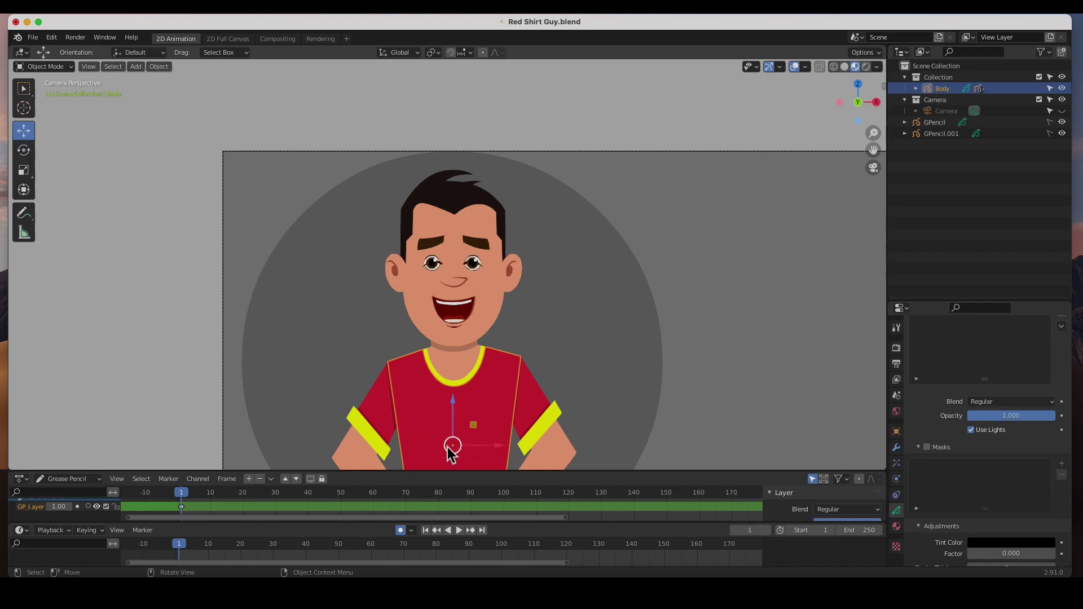
{"action": "left_click_drag", "start_coordinate": [454, 447], "coordinate": [422, 391]}
{"action": "right_click", "coordinate": [405, 383]}
Locate the Head object under Body in the hierarchy, try rotating the head sideways and undo the rotation.
{"action": "left_click", "coordinate": [496, 313]}
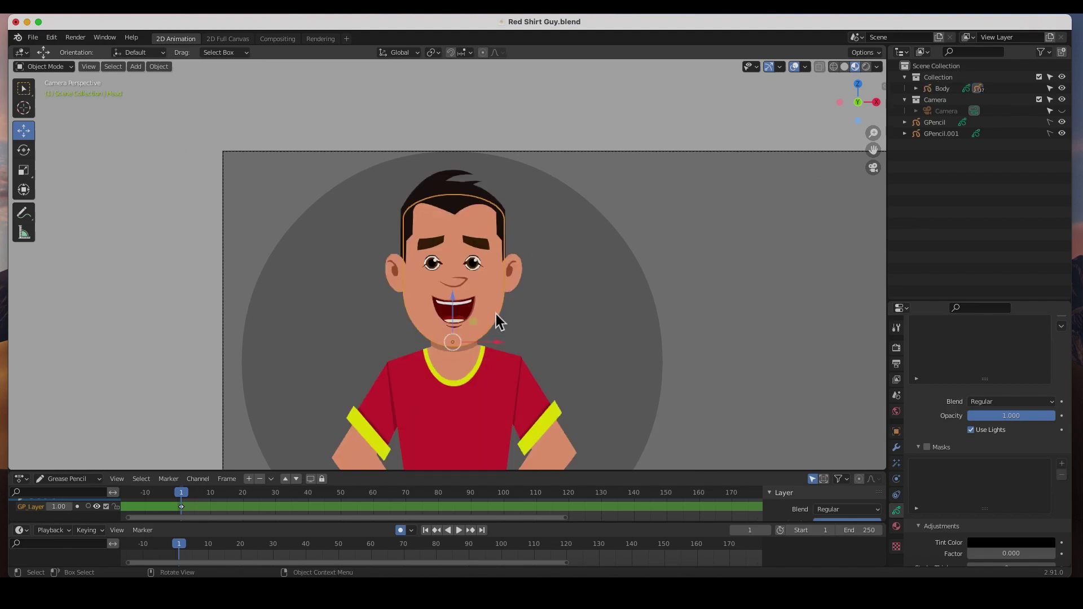
{"action": "left_click", "coordinate": [917, 89]}
{"action": "scroll", "coordinate": [956, 191], "scroll_direction": "down", "scroll_amount": 8}
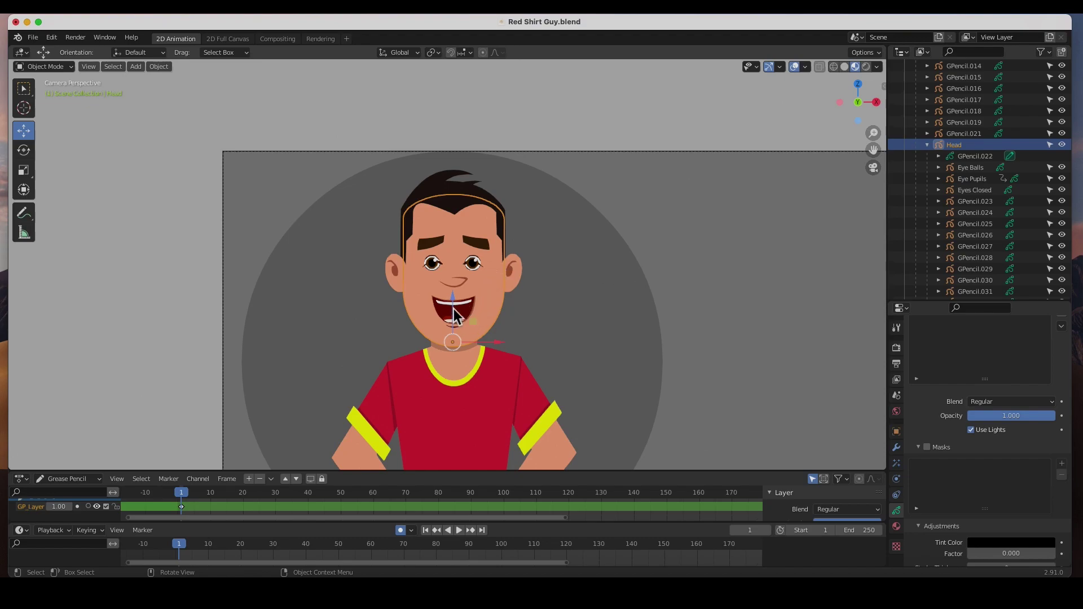
{"action": "left_click", "coordinate": [25, 151]}
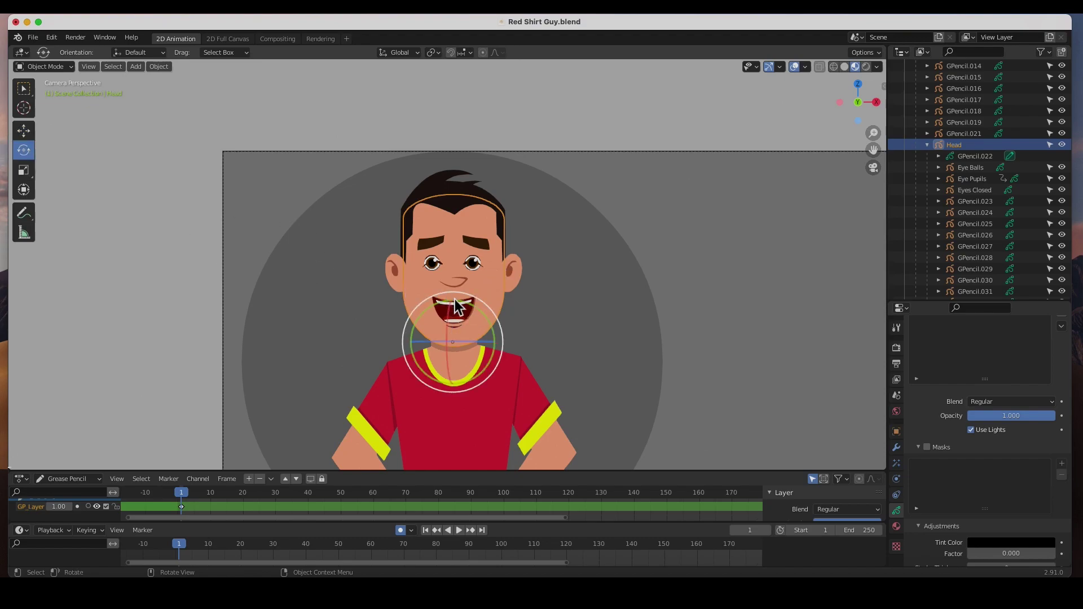
{"action": "mouse_move", "coordinate": [484, 327]}
{"action": "left_mouse_down"}
{"action": "mouse_move", "coordinate": [487, 306]}
{"action": "mouse_move", "coordinate": [499, 329]}
{"action": "left_mouse_up"}
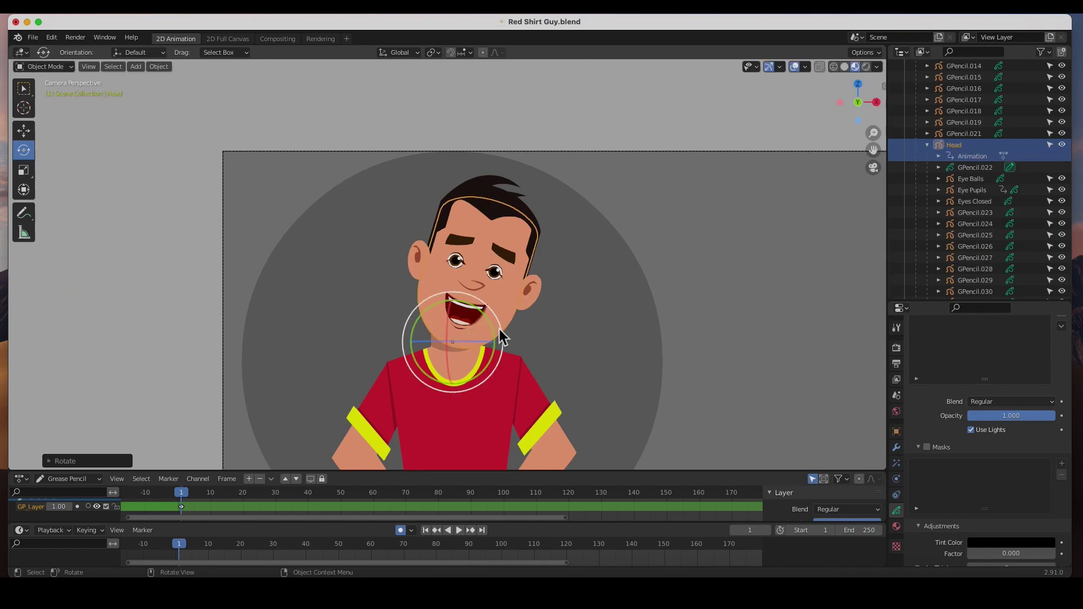
{"action": "key", "text": "ctrl+z"}
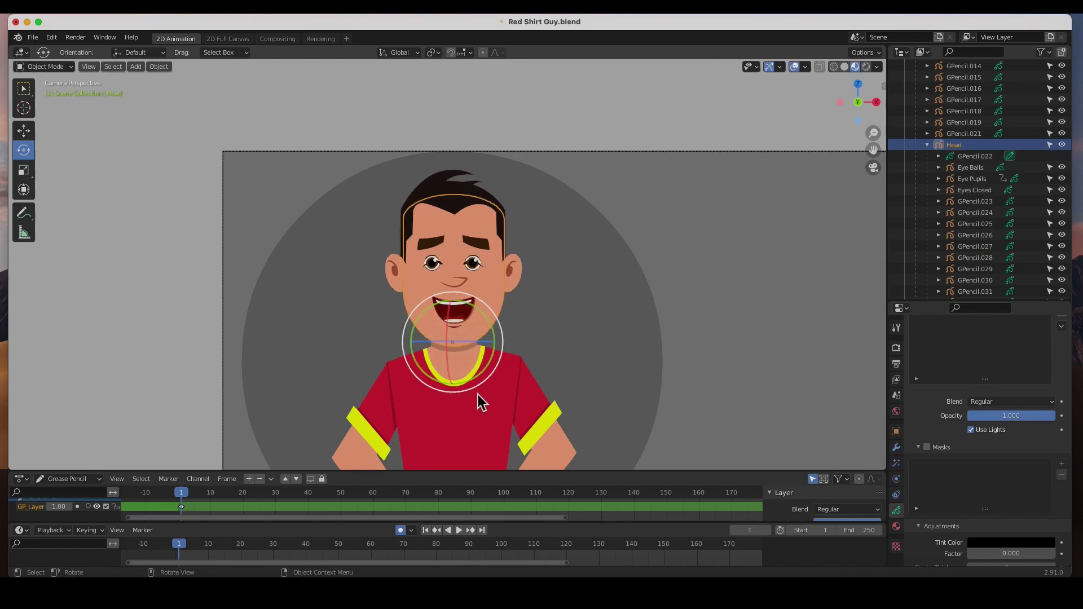
Try tilting the whole character by rotating the Body object, undo the rotation and clear the selection.
{"action": "left_click", "coordinate": [469, 421]}
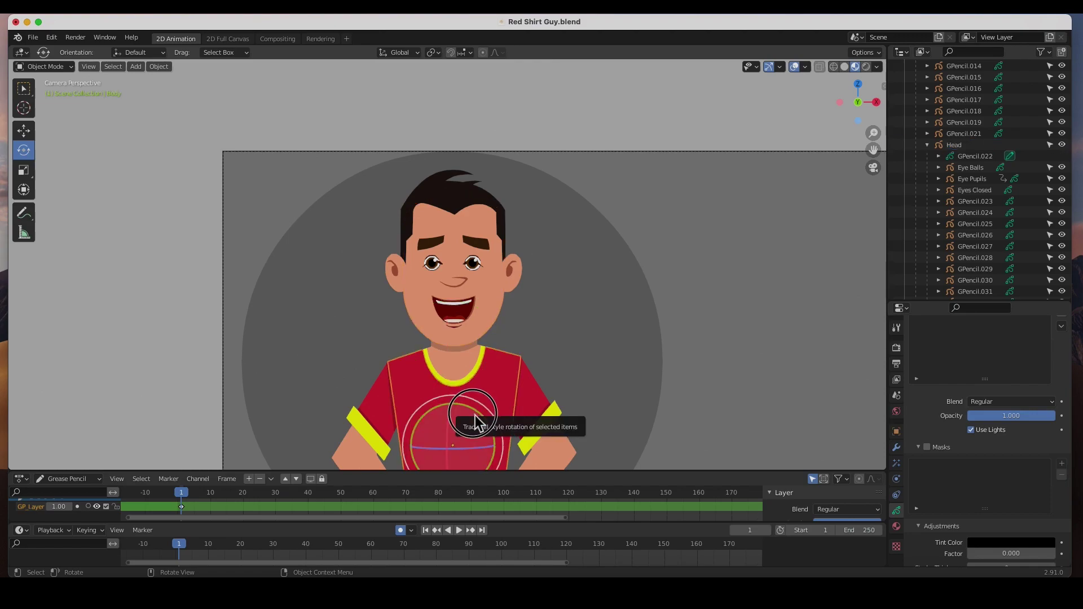
{"action": "left_click_drag", "start_coordinate": [472, 418], "coordinate": [479, 425]}
{"action": "right_click", "coordinate": [479, 425]}
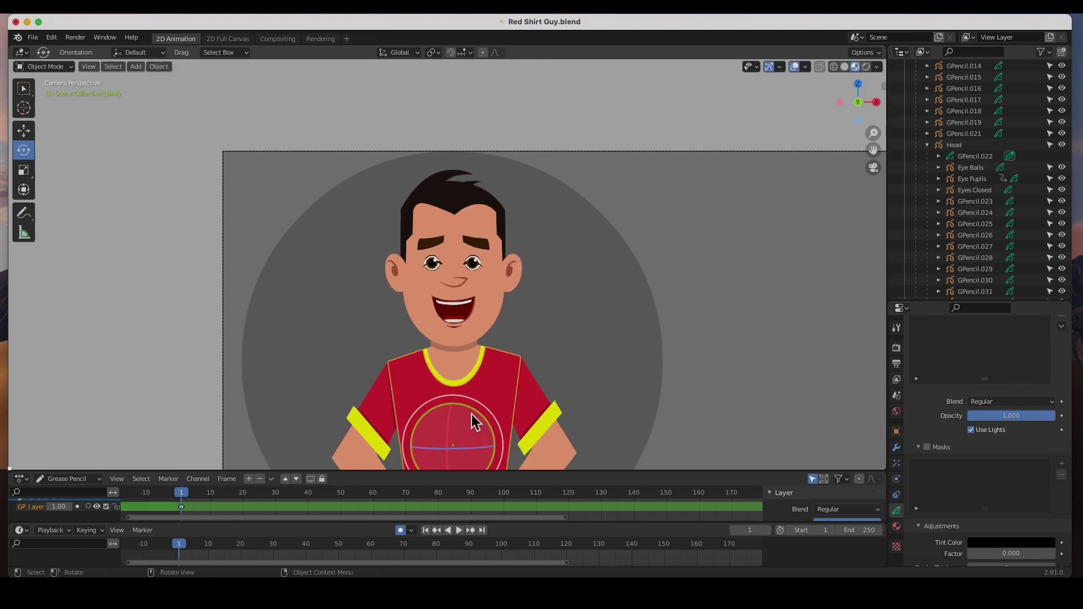
{"action": "mouse_move", "coordinate": [473, 418]}
{"action": "left_mouse_down"}
{"action": "mouse_move", "coordinate": [460, 421]}
{"action": "mouse_move", "coordinate": [477, 418]}
{"action": "left_mouse_up"}
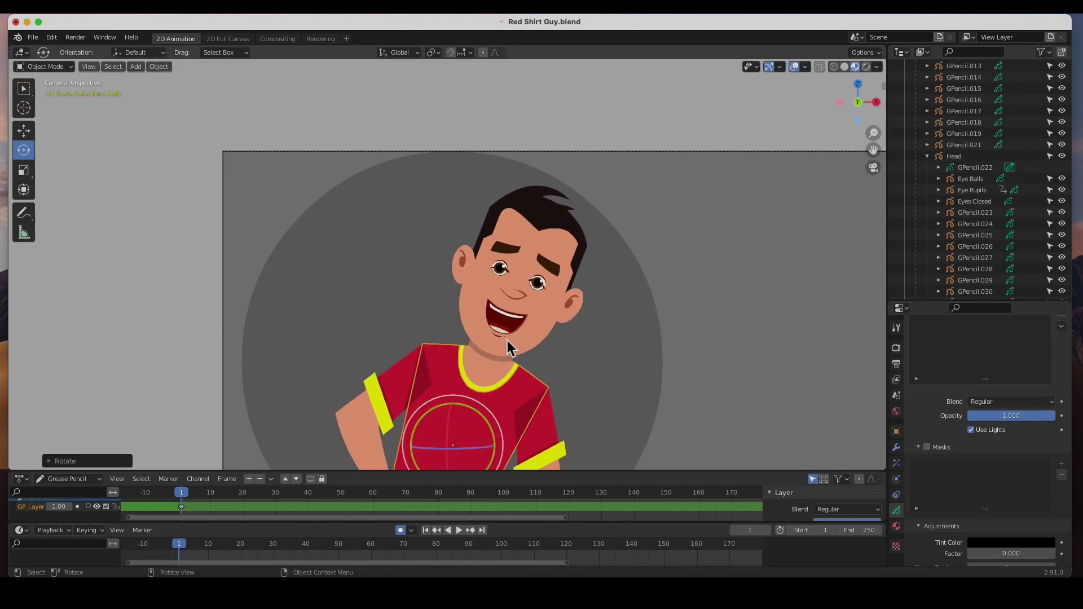
{"action": "key", "text": "ctrl+z"}
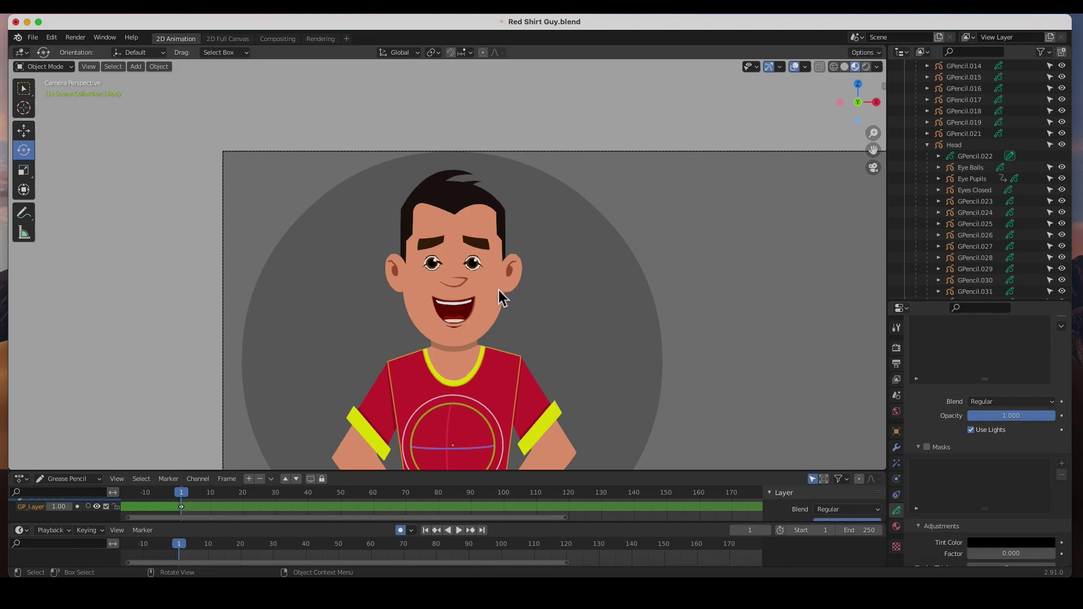
{"action": "left_click", "coordinate": [597, 128]}
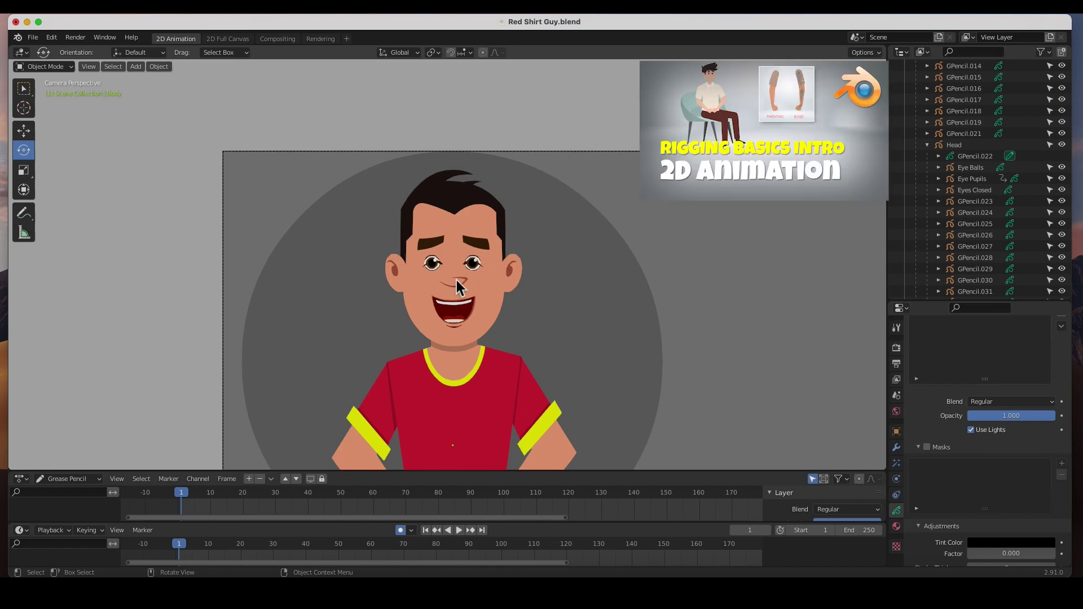
Return to frame 1 and shrink the Grease Pencil dope sheet to its header to enlarge the viewport around the face.
{"action": "scroll", "coordinate": [459, 276], "scroll_direction": "up", "scroll_amount": 6}
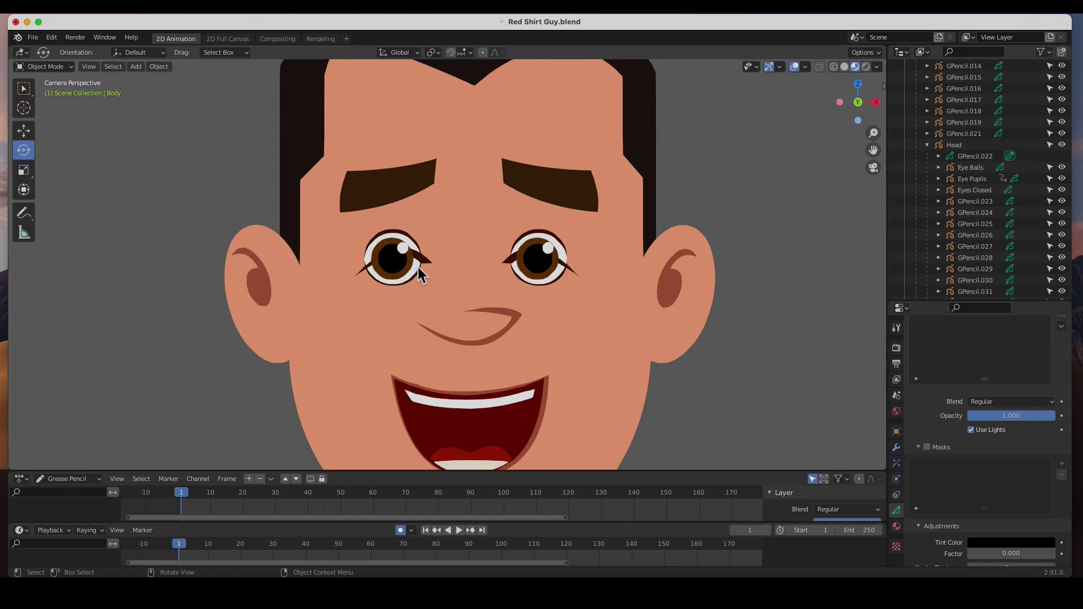
{"action": "left_click_drag", "start_coordinate": [187, 501], "coordinate": [247, 502]}
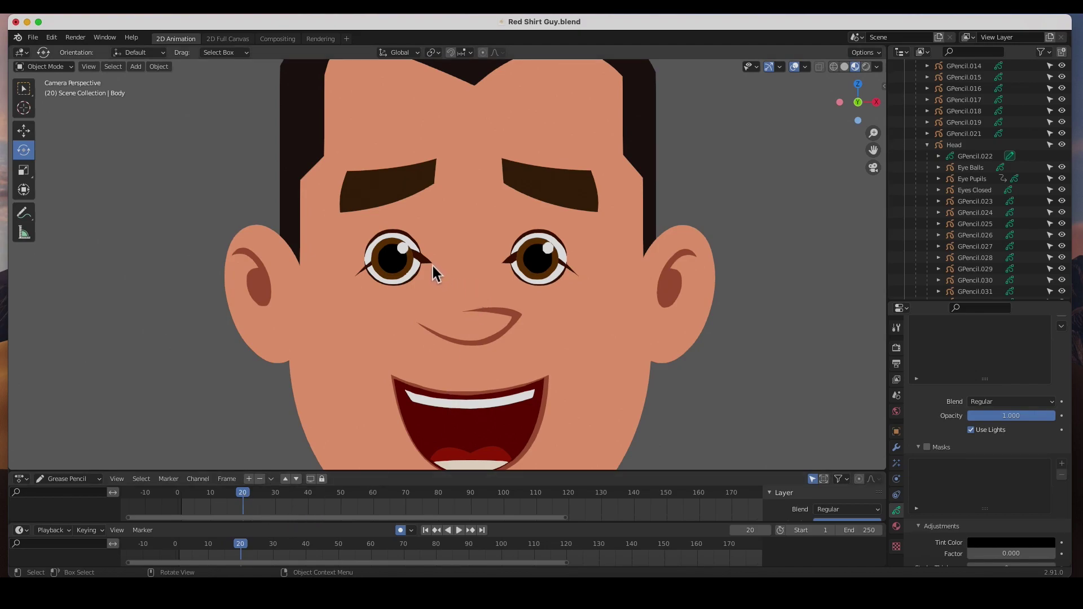
{"action": "left_click_drag", "start_coordinate": [248, 499], "coordinate": [197, 500]}
{"action": "left_click", "coordinate": [428, 533]}
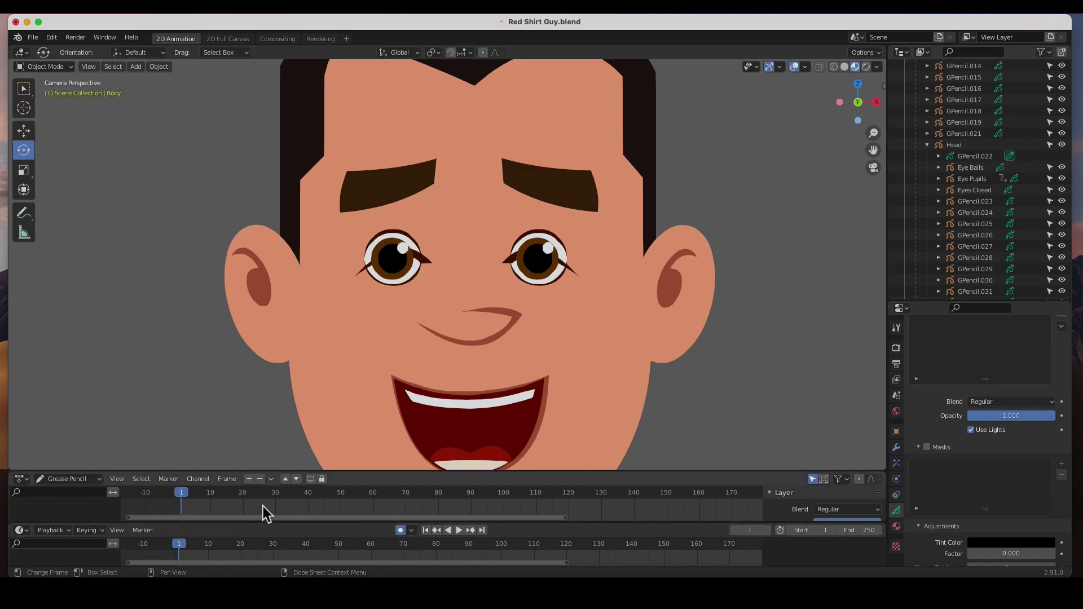
{"action": "left_click_drag", "start_coordinate": [317, 474], "coordinate": [308, 517]}
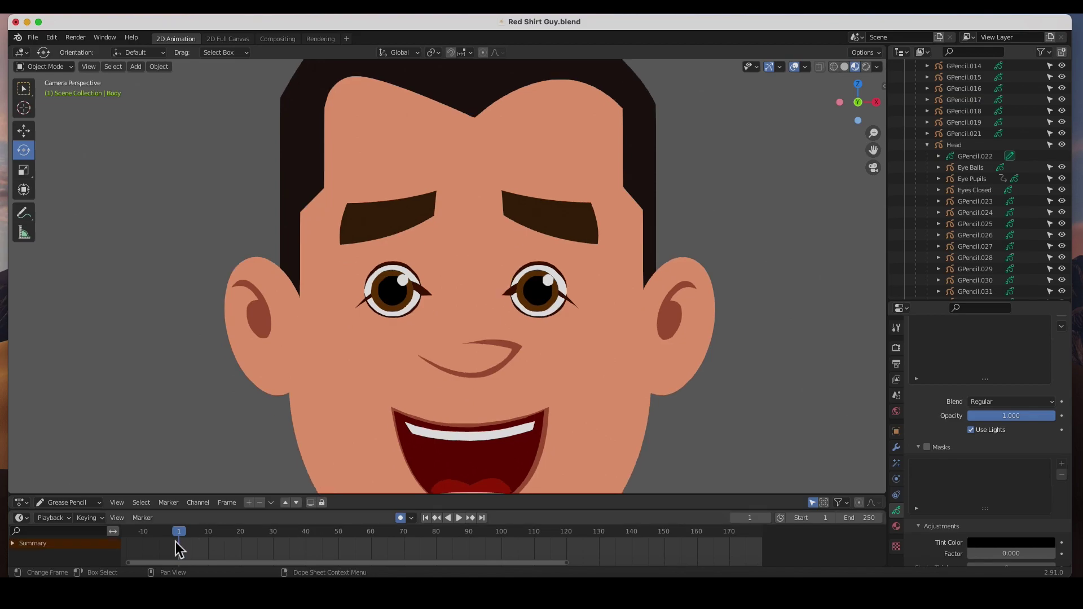
Set the Eyes Closed object's layer opacity to 0 and keyframe it at frame 1.
{"action": "left_click", "coordinate": [425, 304]}
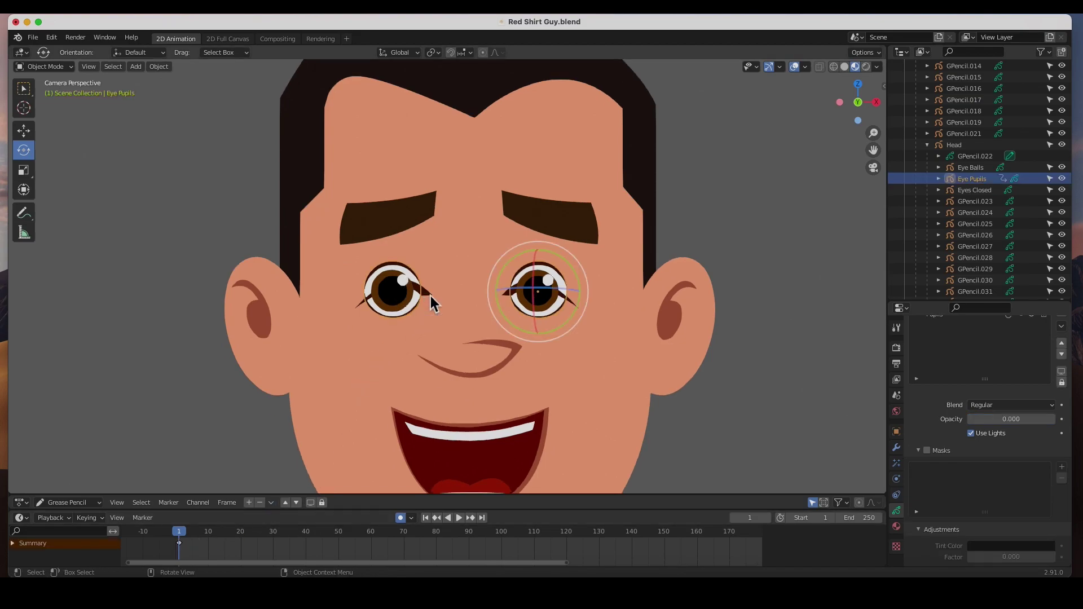
{"action": "left_click", "coordinate": [426, 303]}
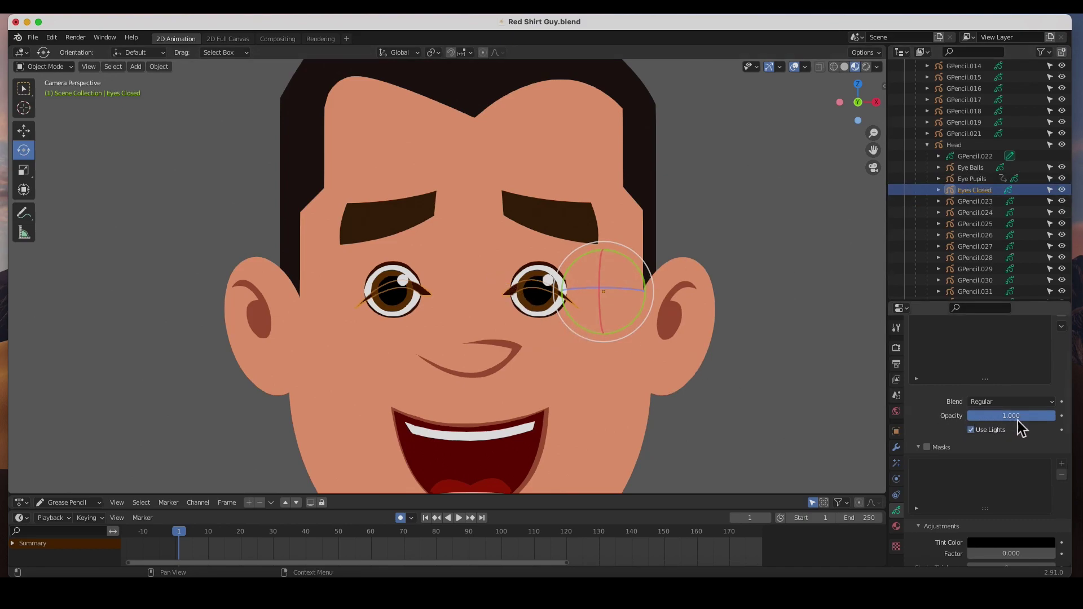
{"action": "left_click_drag", "start_coordinate": [1034, 417], "coordinate": [981, 417]}
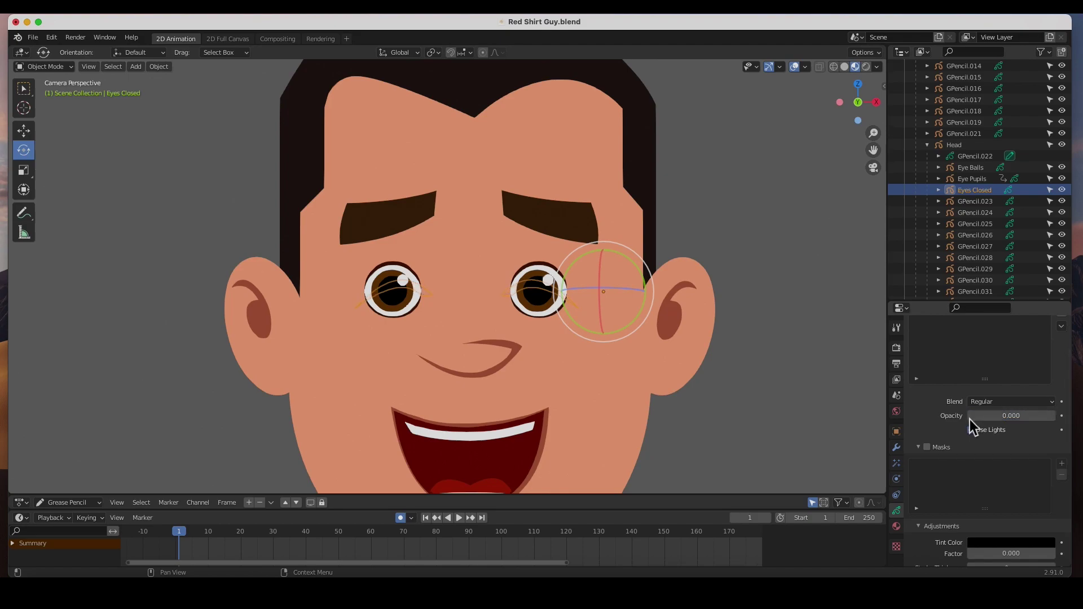
{"action": "left_click", "coordinate": [1062, 416]}
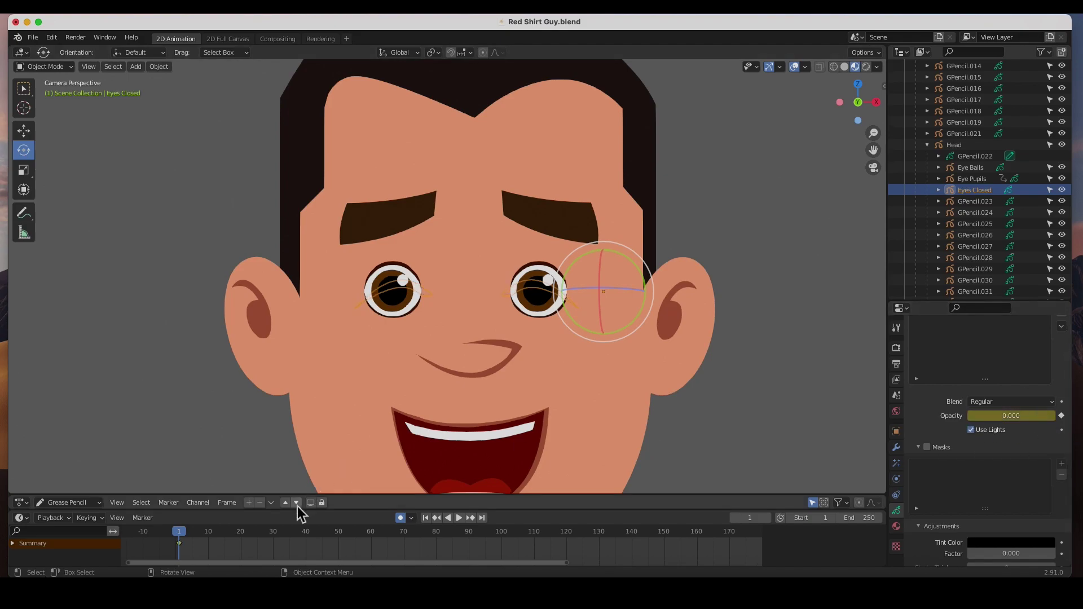
{"action": "left_click", "coordinate": [737, 447]}
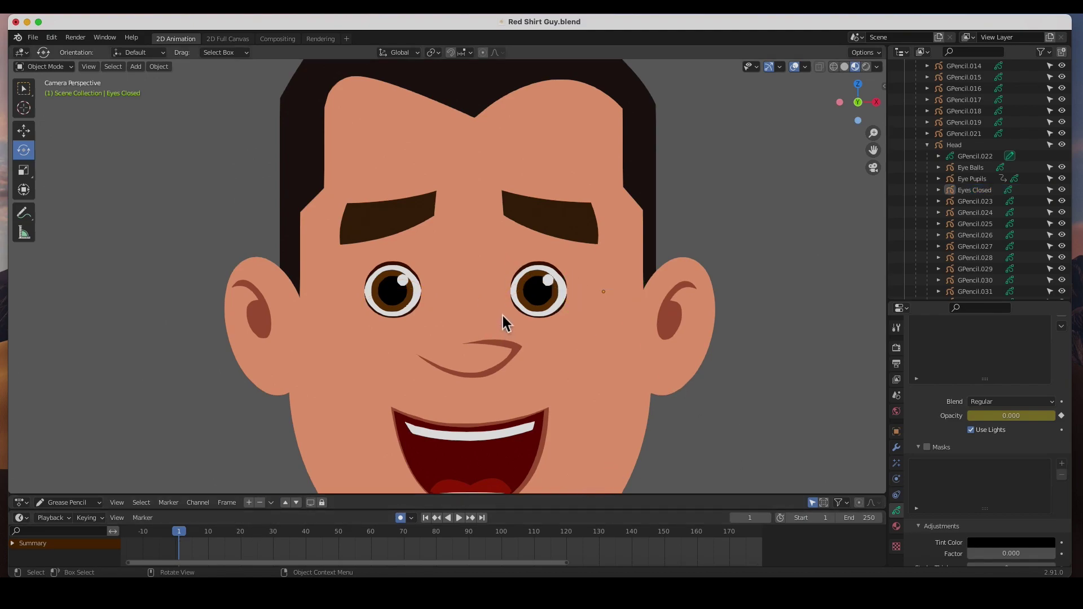
Keyframe the Eyes Closed object's layer opacity of 0 at frame 20.
{"action": "left_click_drag", "start_coordinate": [177, 535], "coordinate": [242, 540]}
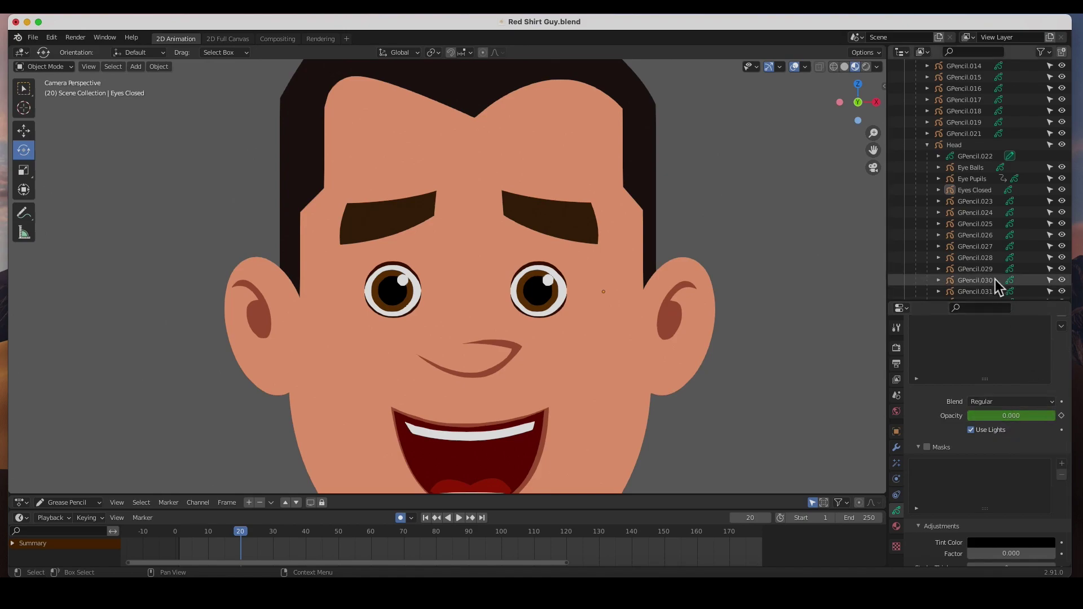
{"action": "left_click", "coordinate": [970, 195]}
{"action": "left_click", "coordinate": [1061, 416]}
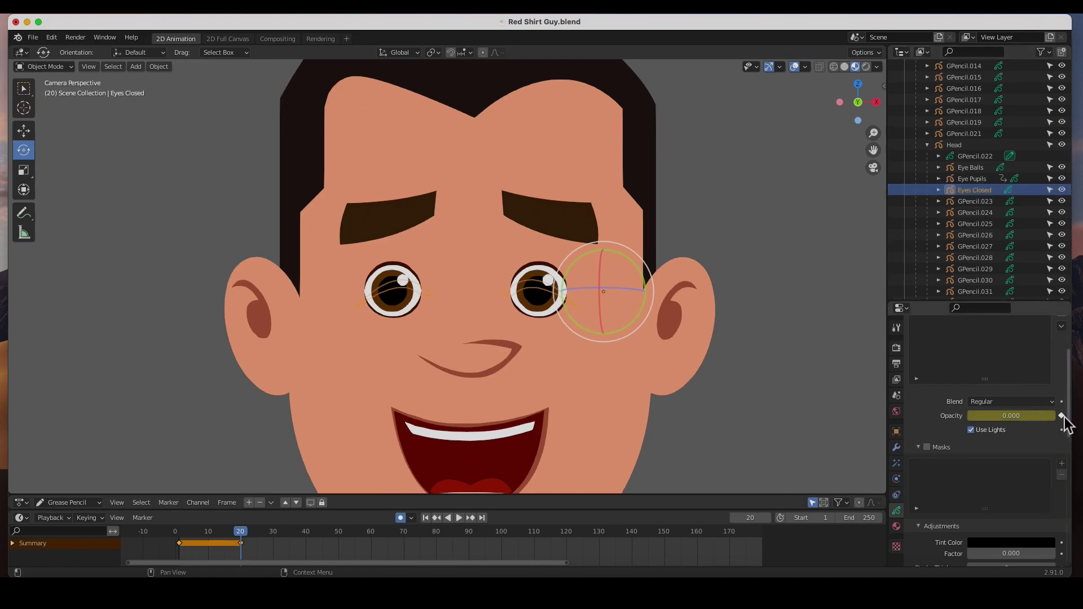
Set the Eyes Closed object's layer opacity to 1 at frame 21 and keyframe it.
{"action": "mouse_move", "coordinate": [240, 540]}
{"action": "left_mouse_down"}
{"action": "mouse_move", "coordinate": [199, 538]}
{"action": "mouse_move", "coordinate": [245, 540]}
{"action": "left_mouse_up"}
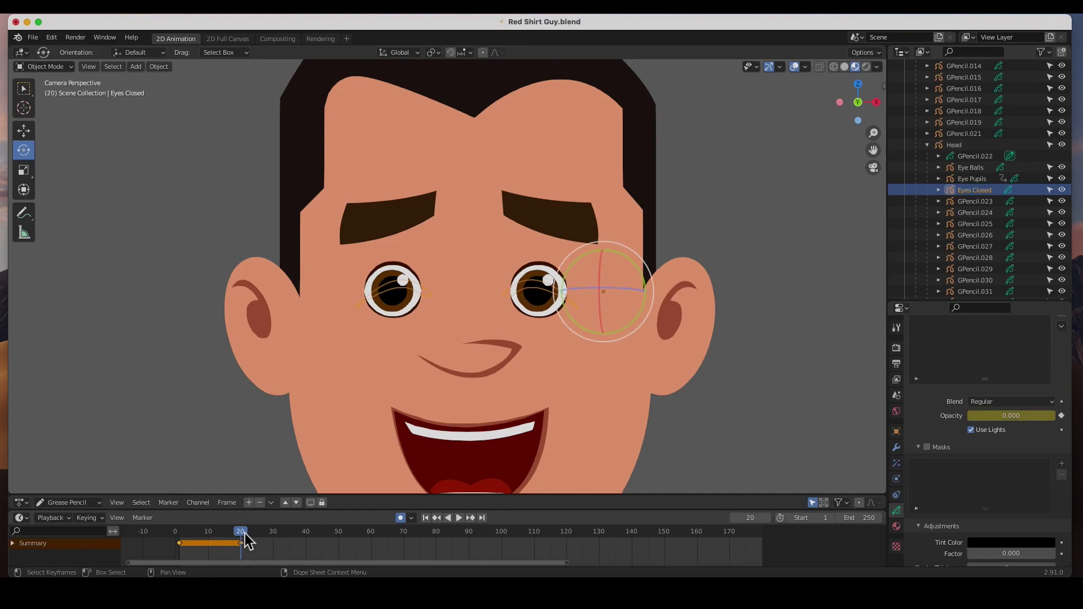
{"action": "left_click_drag", "start_coordinate": [245, 533], "coordinate": [244, 557]}
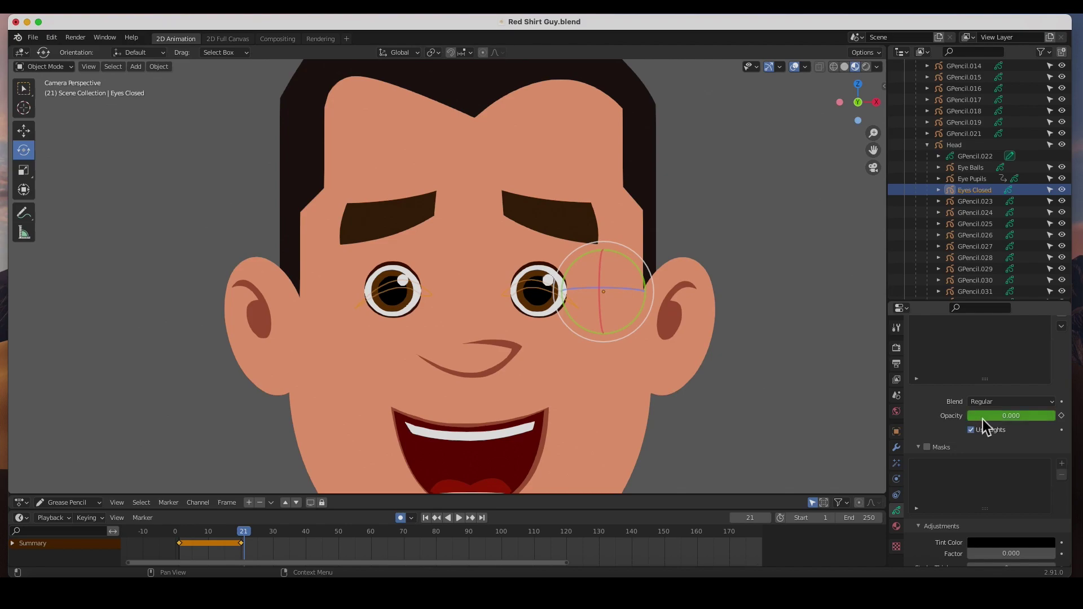
{"action": "left_click_drag", "start_coordinate": [984, 418], "coordinate": [1015, 418]}
{"action": "left_click", "coordinate": [1060, 417]}
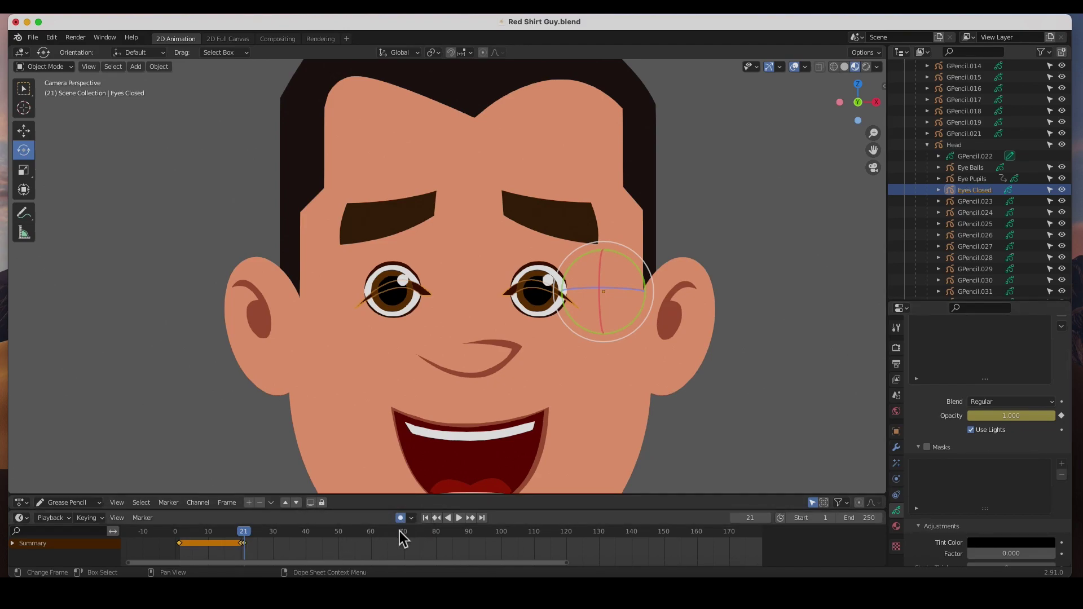
Set the Eyes Closed object's layer opacity back to 0 at frame 23 and keyframe it.
{"action": "left_click", "coordinate": [247, 539]}
{"action": "key", "text": "space"}
{"action": "key", "text": "space"}
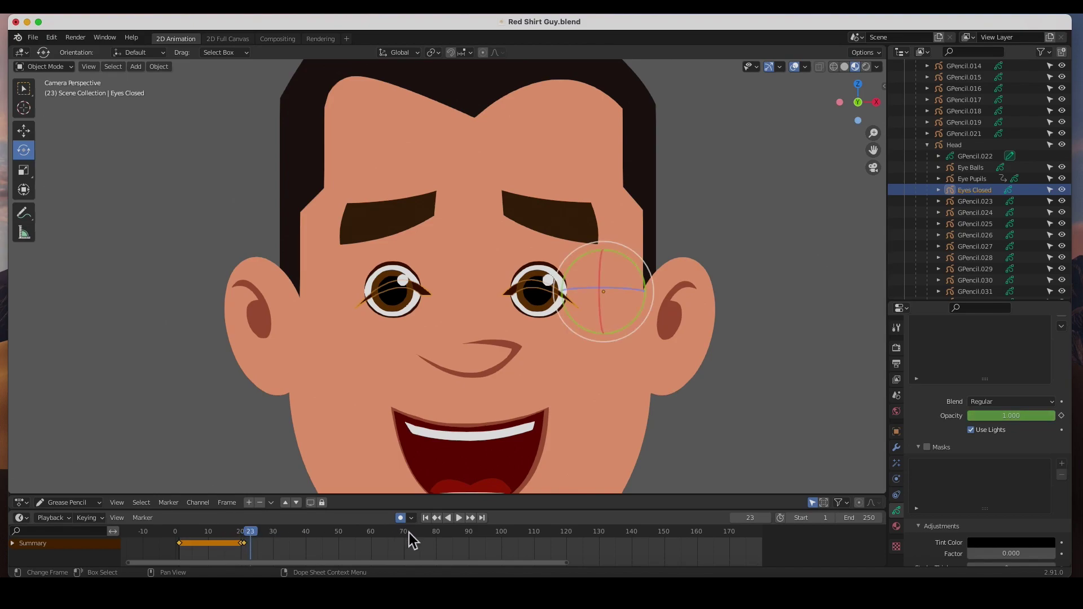
{"action": "left_click_drag", "start_coordinate": [1024, 418], "coordinate": [970, 418]}
{"action": "key", "text": "i"}
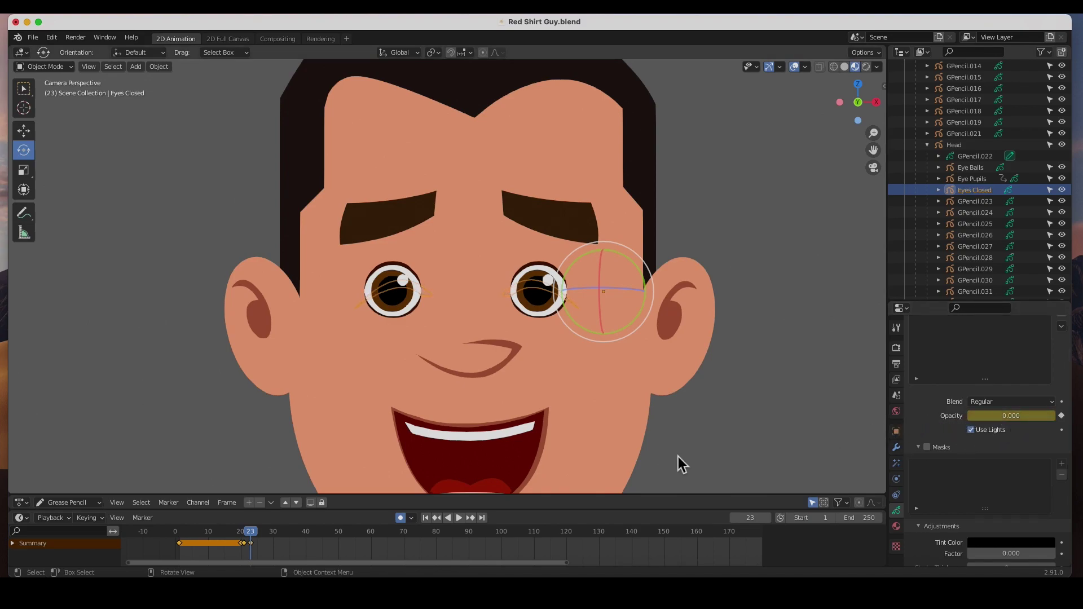
Return to frame 20 and keyframe the Eye Balls object's layer opacity at 1.
{"action": "mouse_move", "coordinate": [252, 530]}
{"action": "left_mouse_down"}
{"action": "mouse_move", "coordinate": [225, 537]}
{"action": "mouse_move", "coordinate": [294, 541]}
{"action": "mouse_move", "coordinate": [231, 541]}
{"action": "mouse_move", "coordinate": [241, 541]}
{"action": "left_mouse_up"}
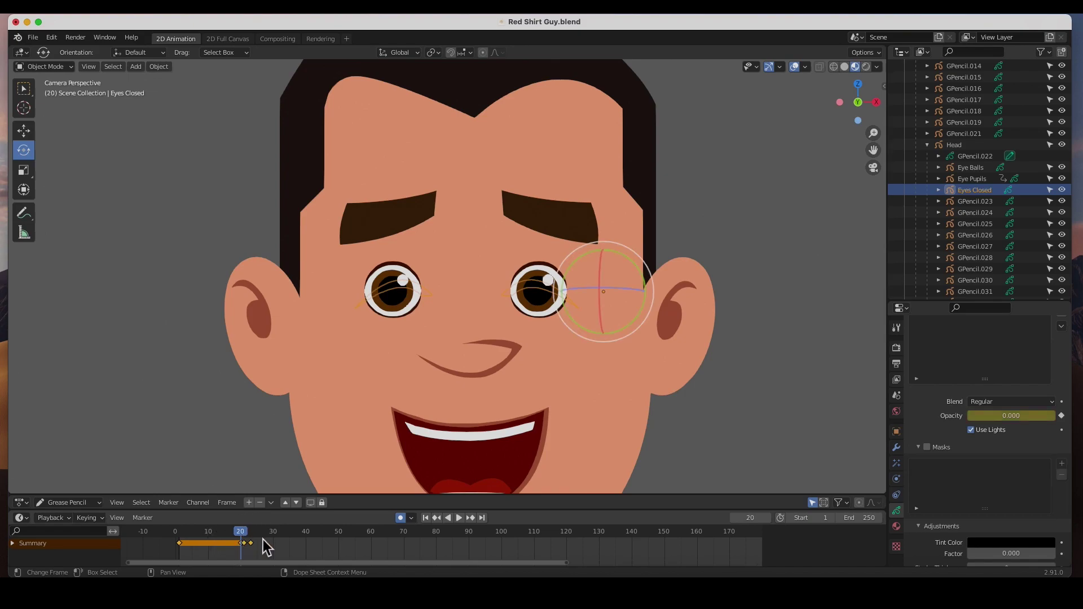
{"action": "left_click", "coordinate": [967, 181]}
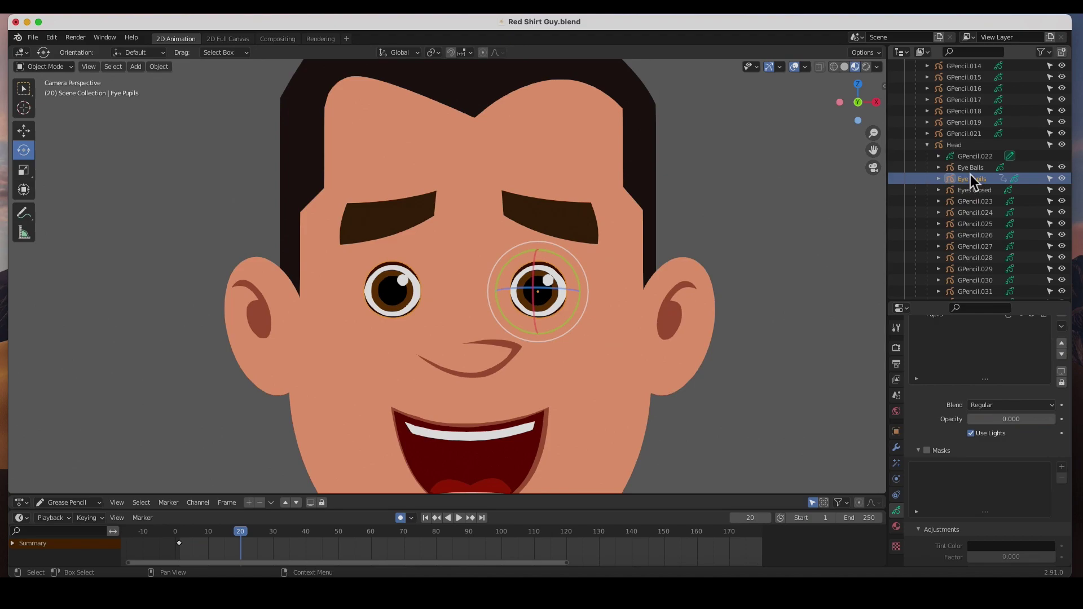
{"action": "left_click", "coordinate": [970, 171]}
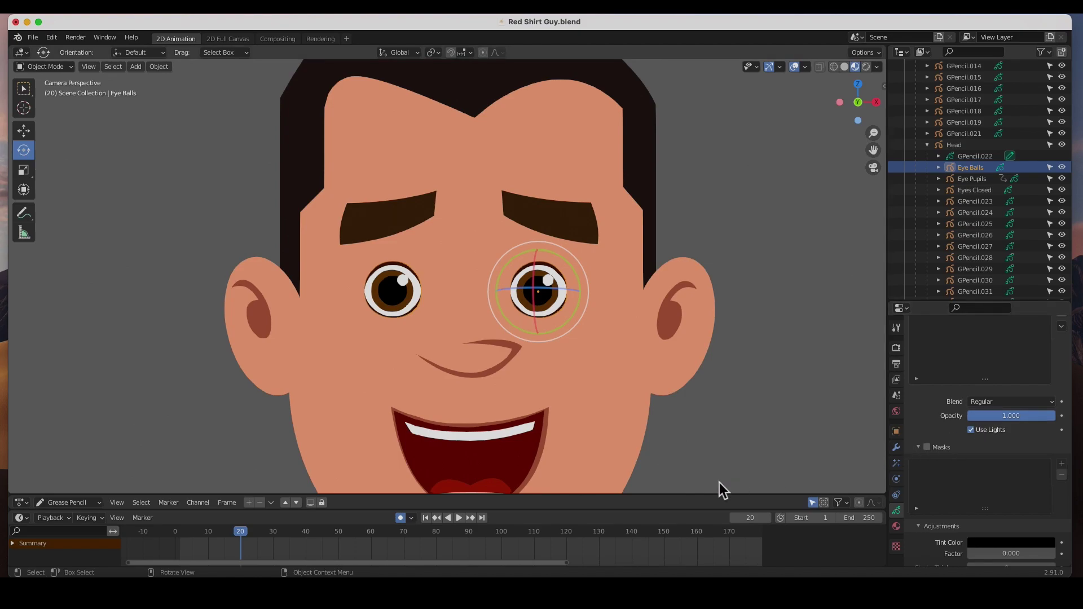
{"action": "left_click_drag", "start_coordinate": [1007, 418], "coordinate": [999, 418]}
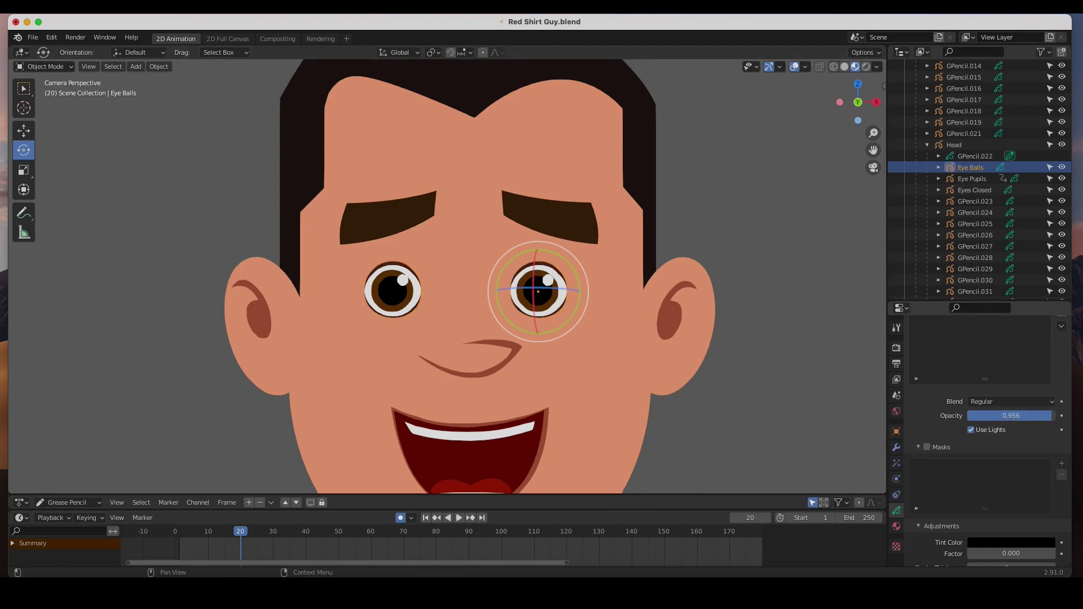
{"action": "left_click", "coordinate": [1062, 416]}
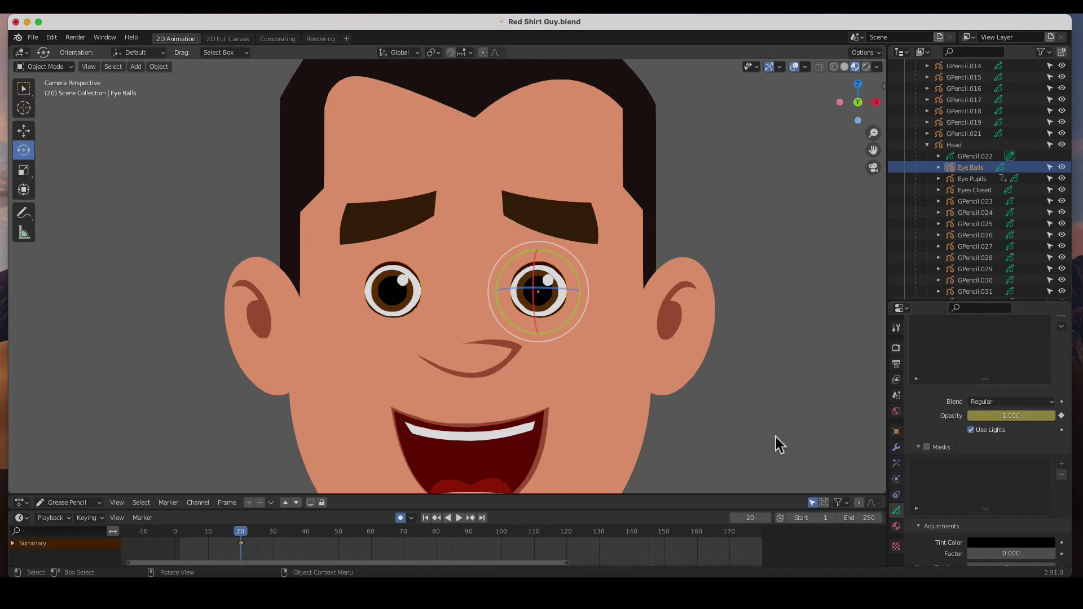
Keyframe the Eye Balls object's layer opacity at 0 on frame 21 and at 1 on frame 23.
{"action": "left_click_drag", "start_coordinate": [246, 534], "coordinate": [243, 536]}
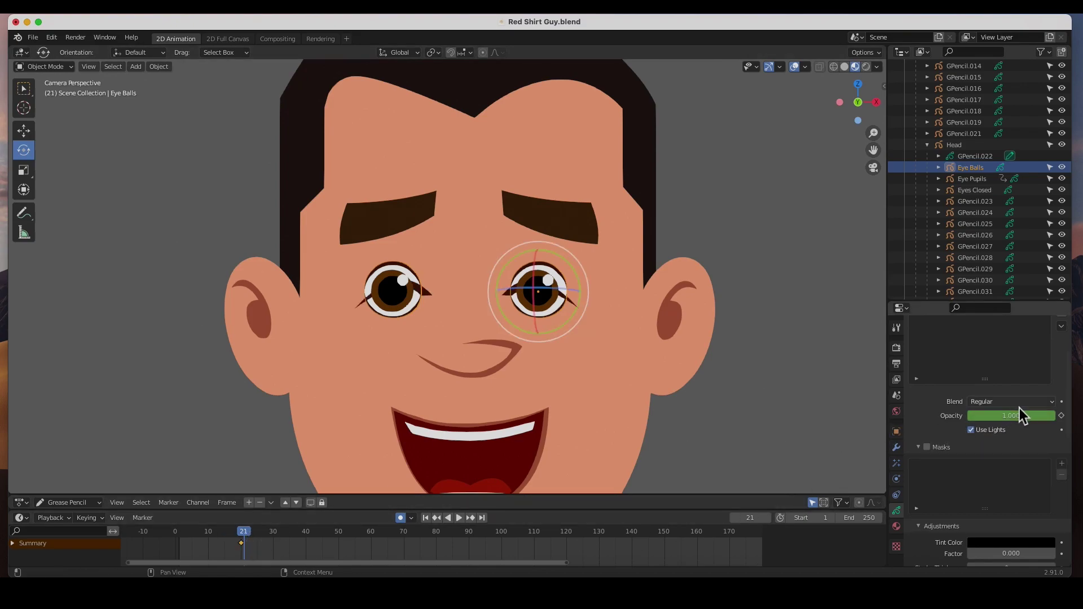
{"action": "left_click_drag", "start_coordinate": [1018, 414], "coordinate": [976, 415]}
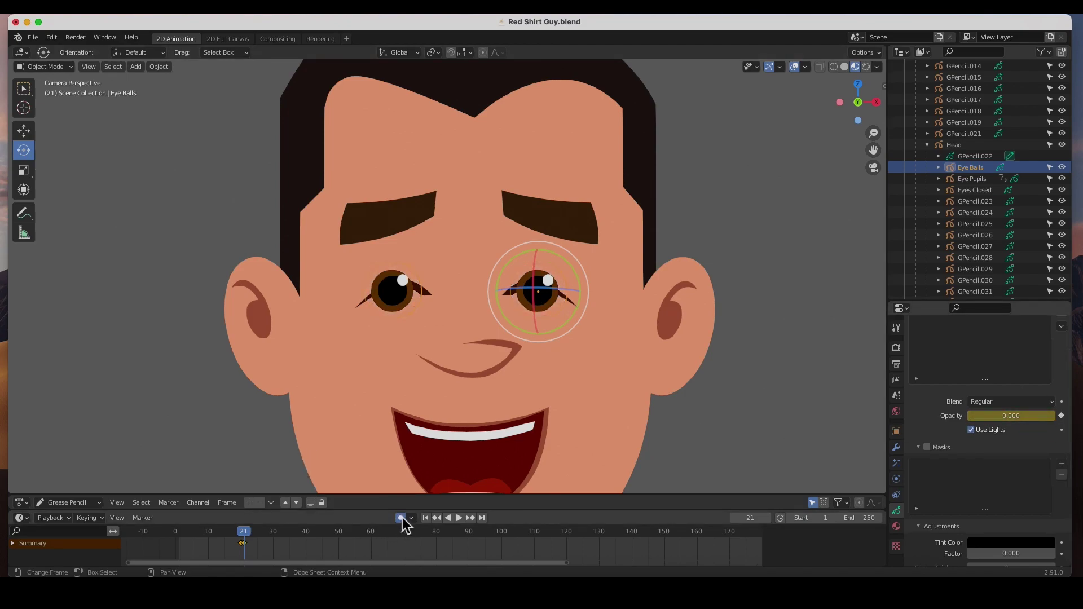
{"action": "left_click_drag", "start_coordinate": [247, 543], "coordinate": [252, 536]}
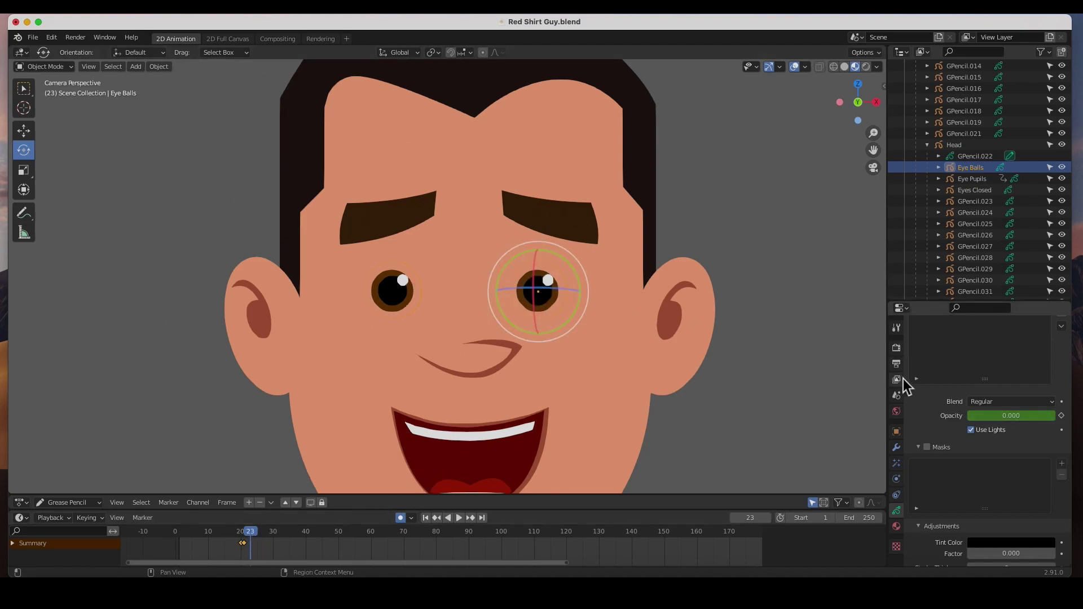
{"action": "left_click_drag", "start_coordinate": [983, 416], "coordinate": [1049, 415]}
{"action": "left_click", "coordinate": [1062, 415]}
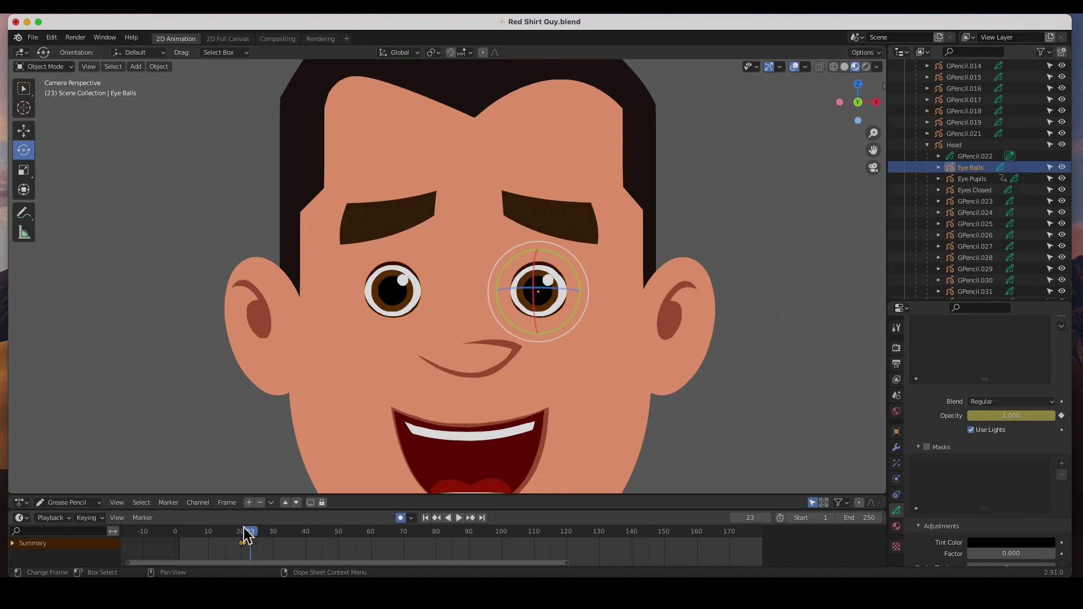
Return to frame 20 and keyframe the opacity of the Eye Pupils object's Pupils layer at 1.
{"action": "left_click", "coordinate": [242, 542]}
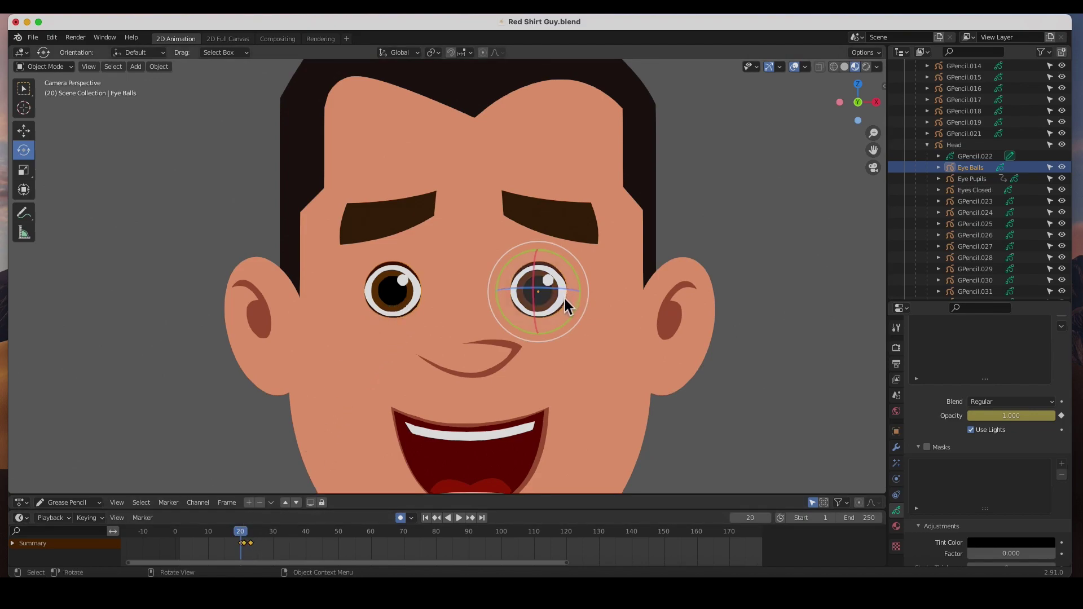
{"action": "left_click", "coordinate": [983, 179]}
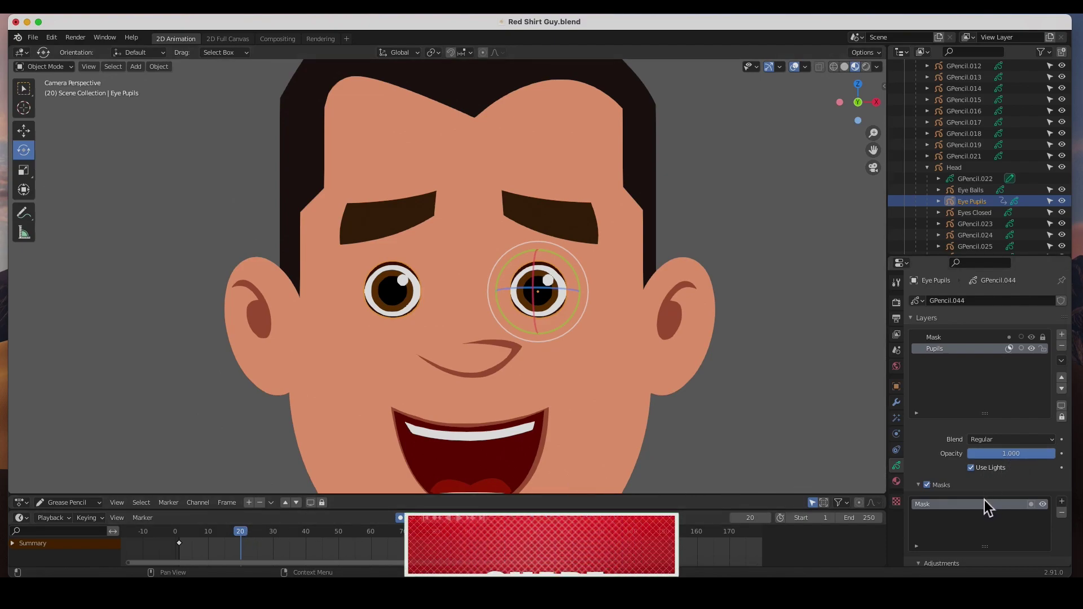
{"action": "left_click", "coordinate": [1061, 454]}
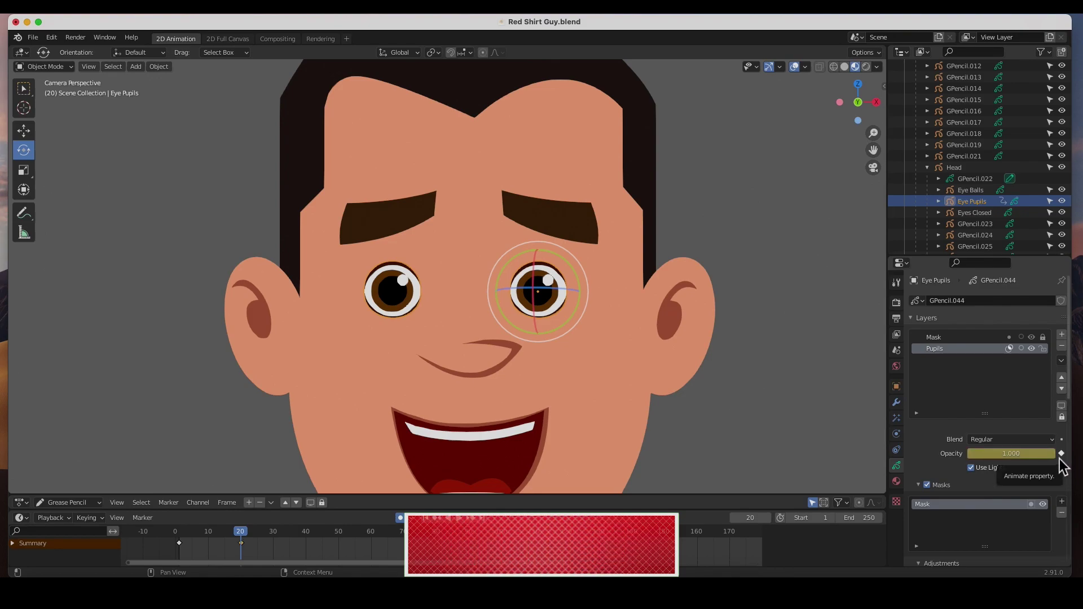
Keyframe the Pupils layer's opacity at 0 on frame 21 and at 1 on frame 23.
{"action": "left_click", "coordinate": [245, 533]}
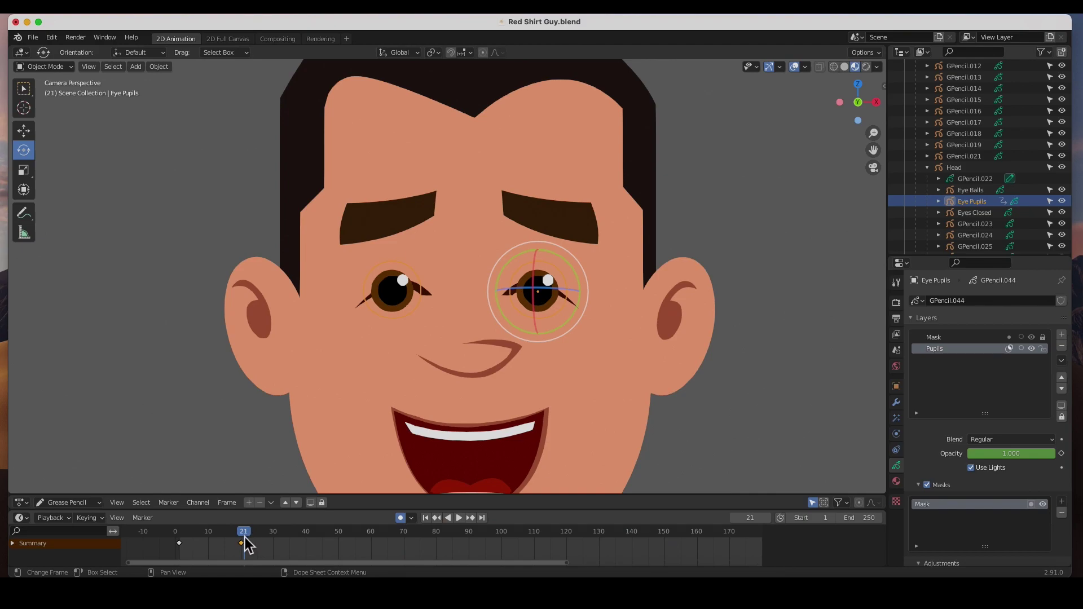
{"action": "left_click_drag", "start_coordinate": [1041, 453], "coordinate": [916, 455]}
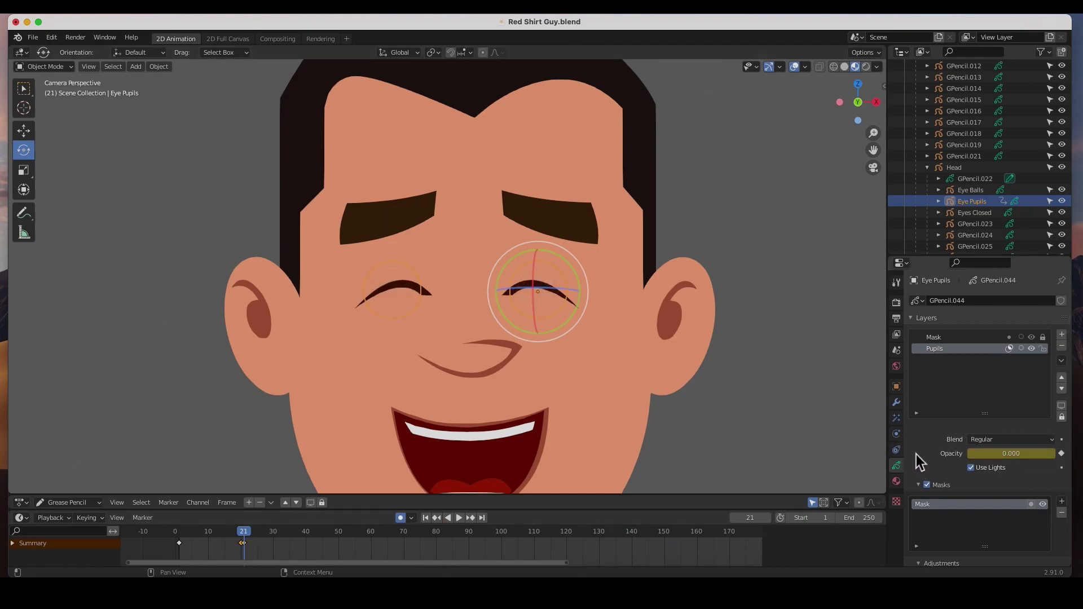
{"action": "left_click", "coordinate": [250, 536]}
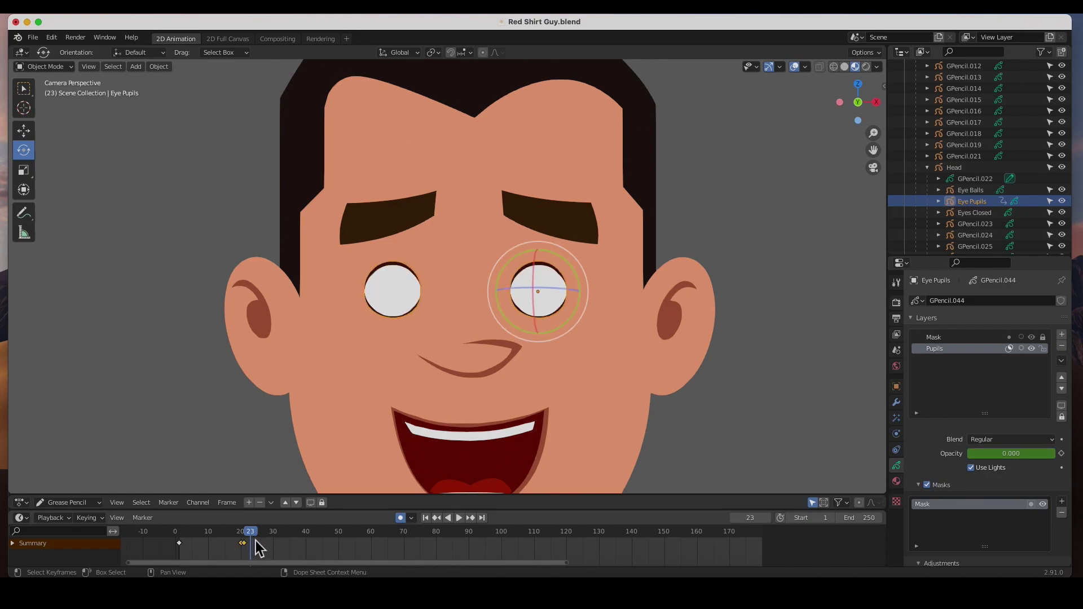
{"action": "left_click_drag", "start_coordinate": [993, 460], "coordinate": [1055, 458]}
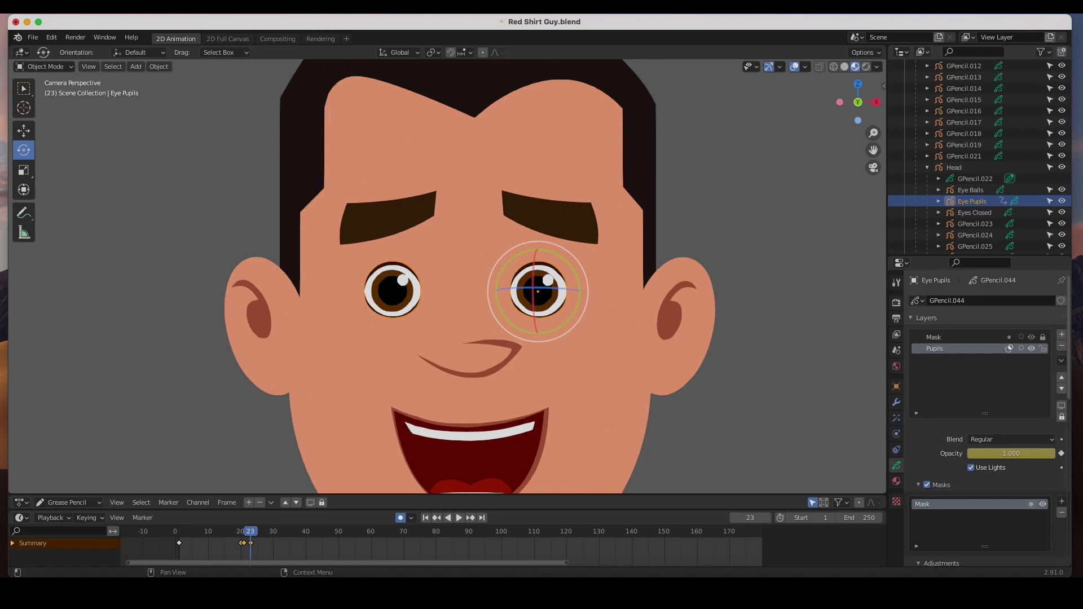
Clear the selection and play the animation from frame 1 several times to check the blink.
{"action": "left_click", "coordinate": [427, 519]}
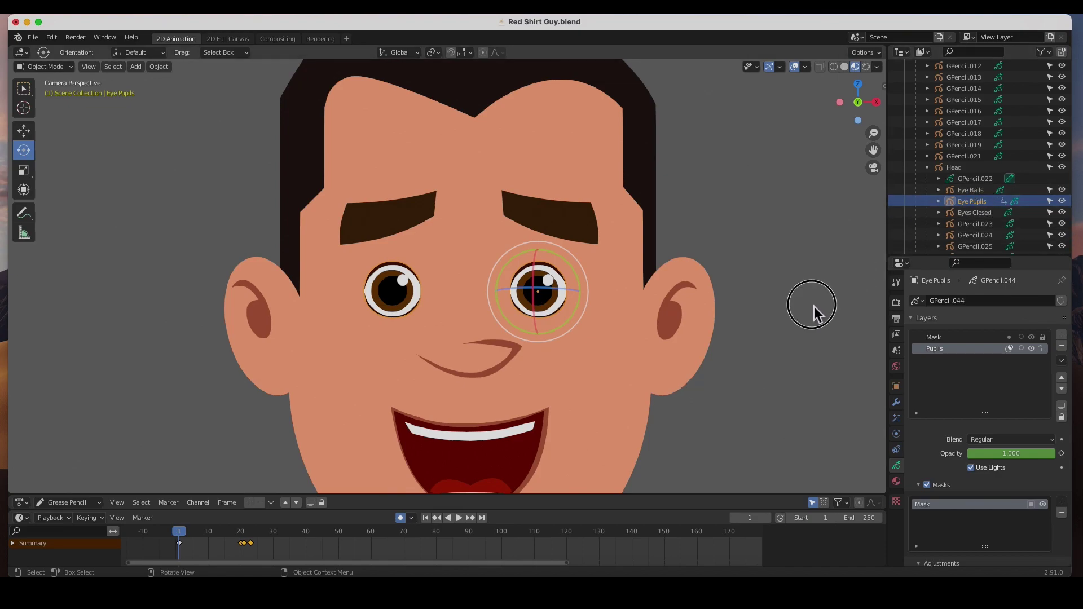
{"action": "left_click", "coordinate": [804, 327]}
{"action": "left_click", "coordinate": [460, 519]}
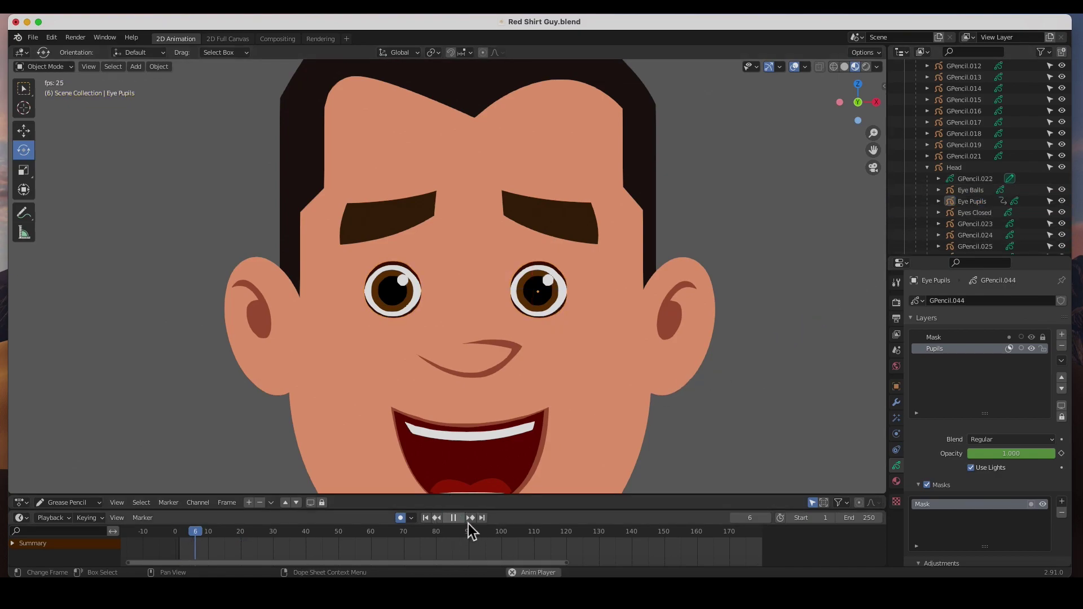
{"action": "left_click", "coordinate": [455, 519]}
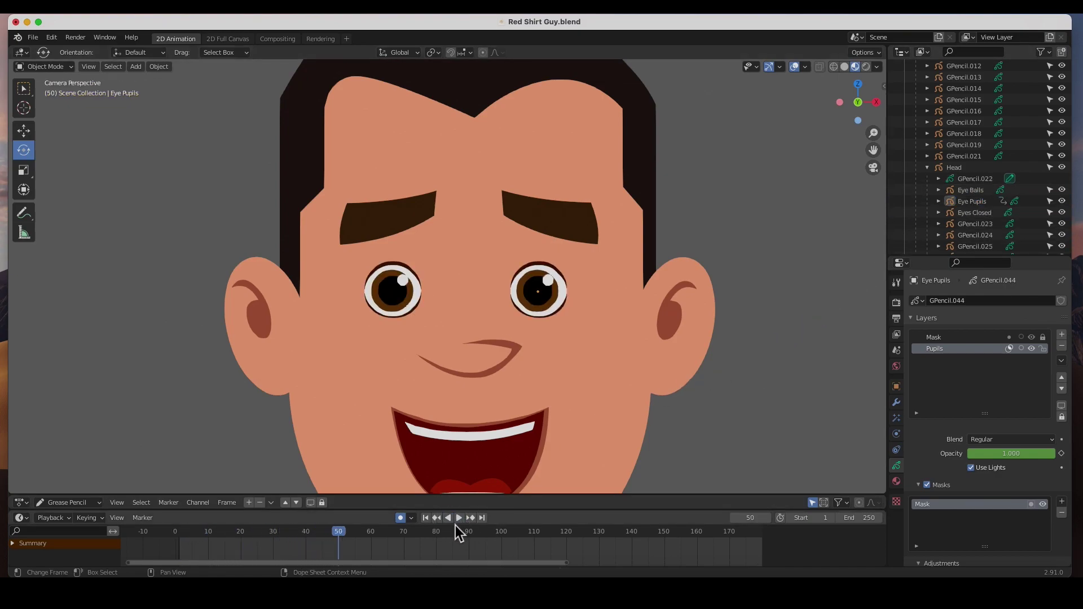
{"action": "left_click", "coordinate": [427, 519]}
{"action": "left_click", "coordinate": [461, 520]}
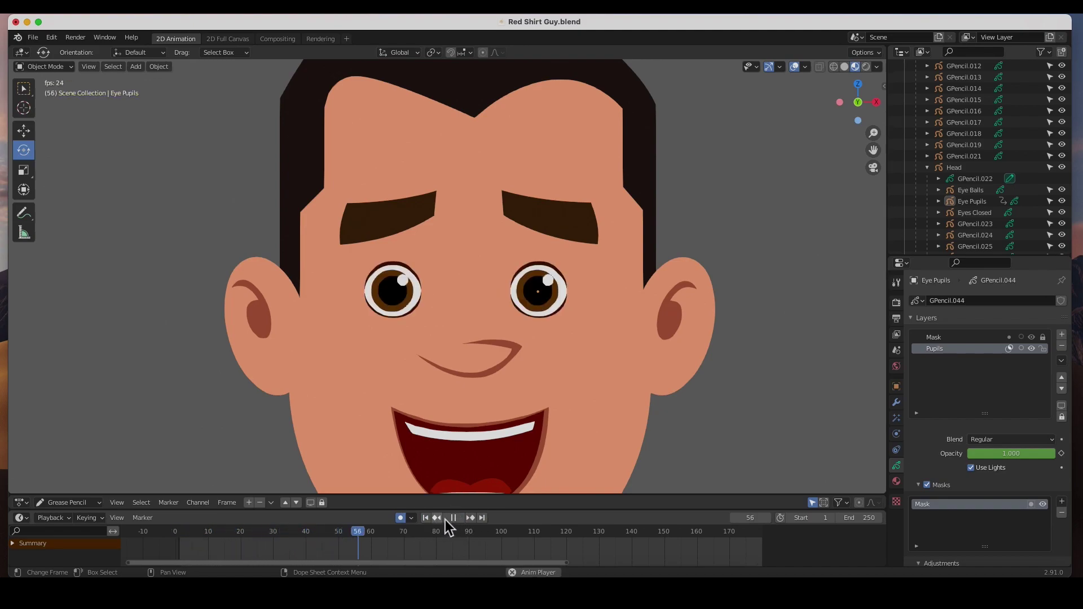
{"action": "left_click", "coordinate": [427, 518]}
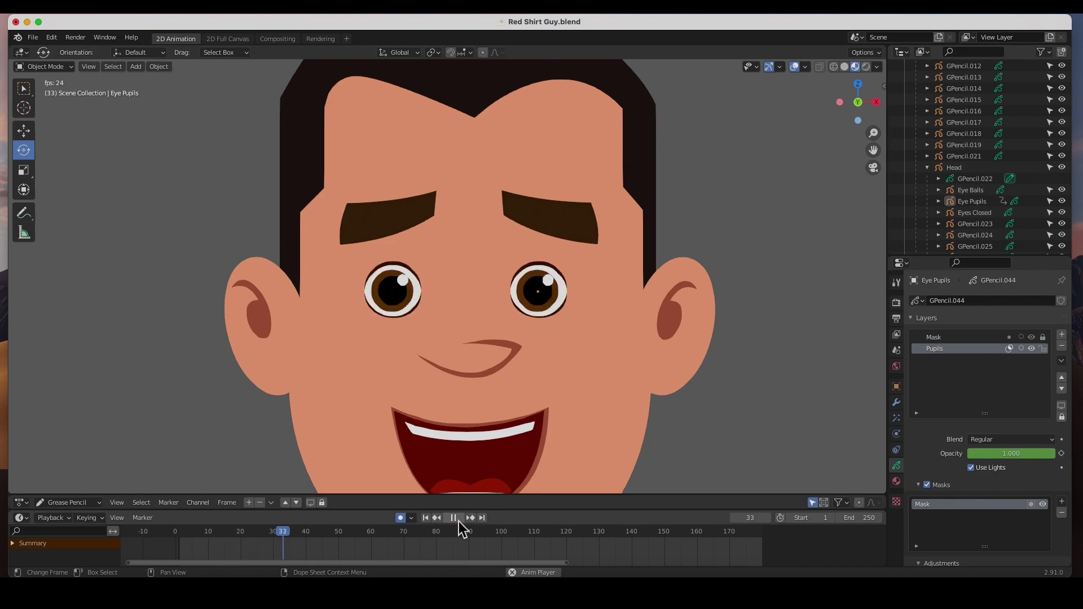
{"action": "left_click", "coordinate": [459, 519]}
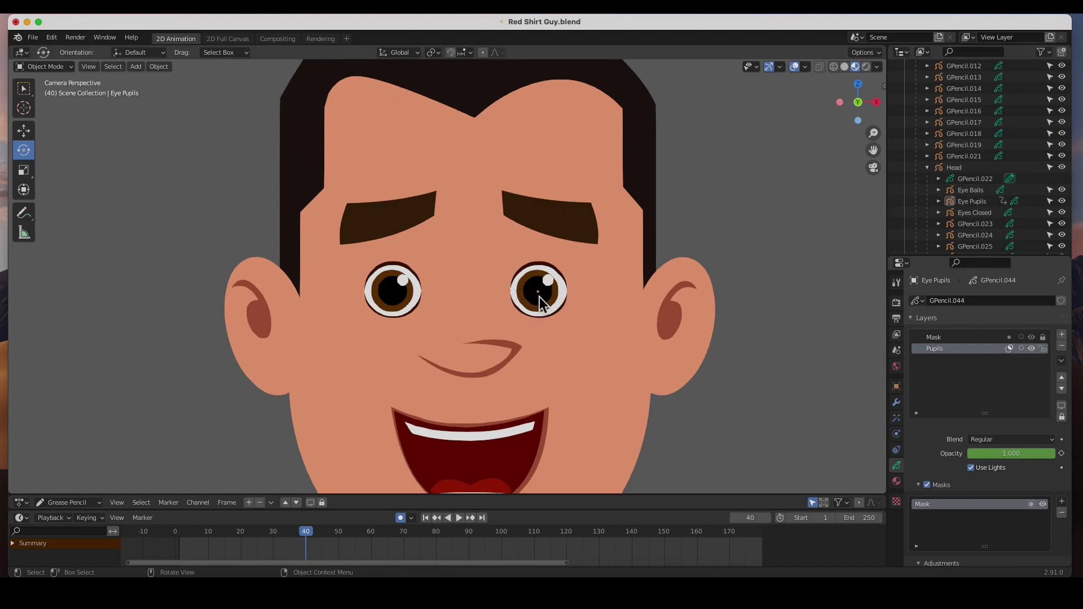
Check the closed eyes at frame 21 and move on to frame 30.
{"action": "left_click_drag", "start_coordinate": [312, 536], "coordinate": [244, 540]}
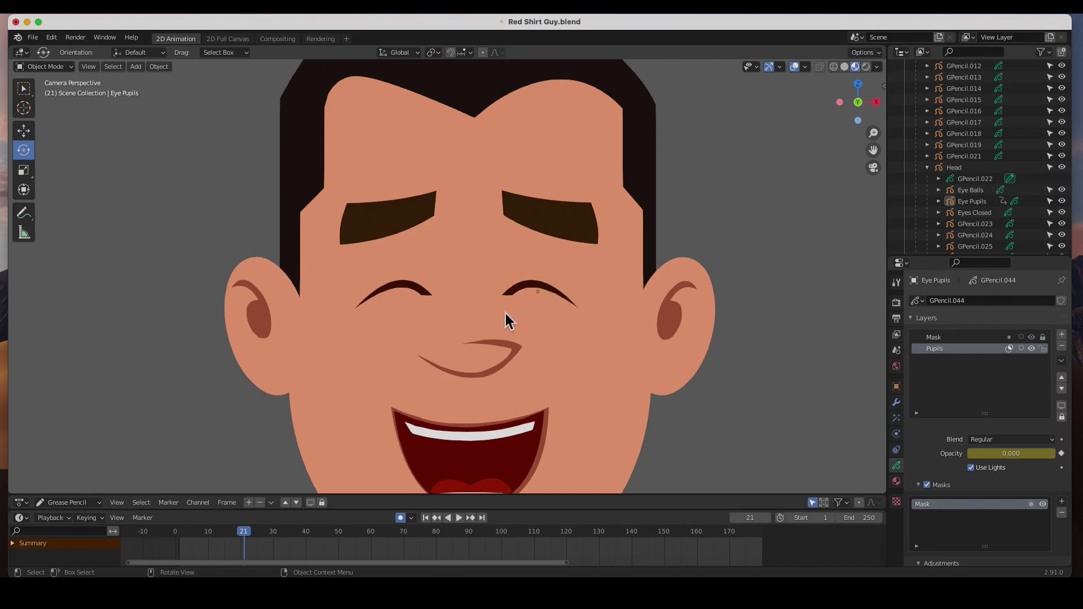
{"action": "key", "text": "space"}
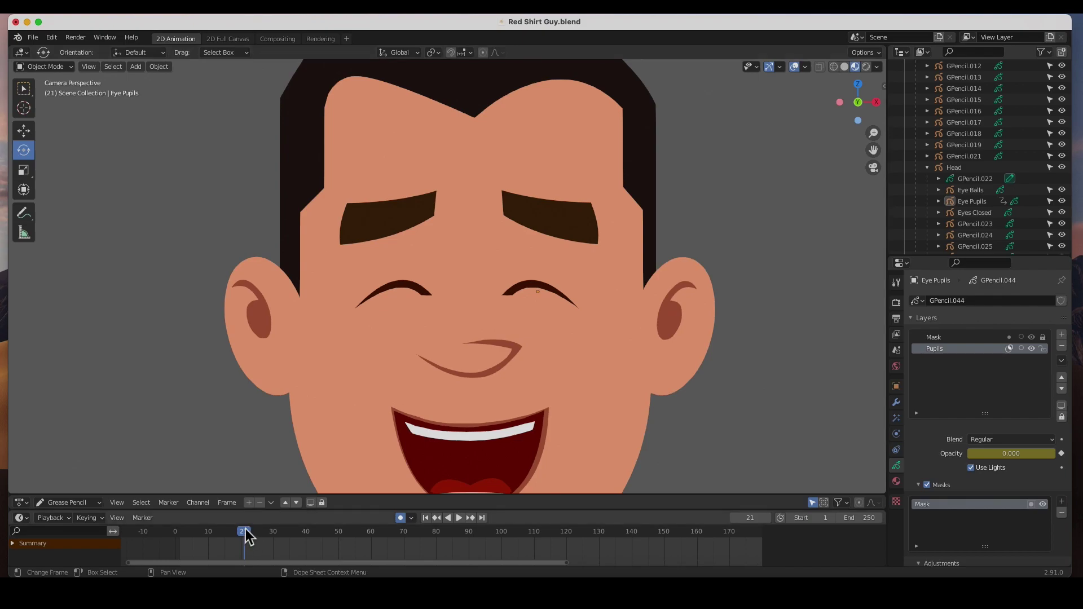
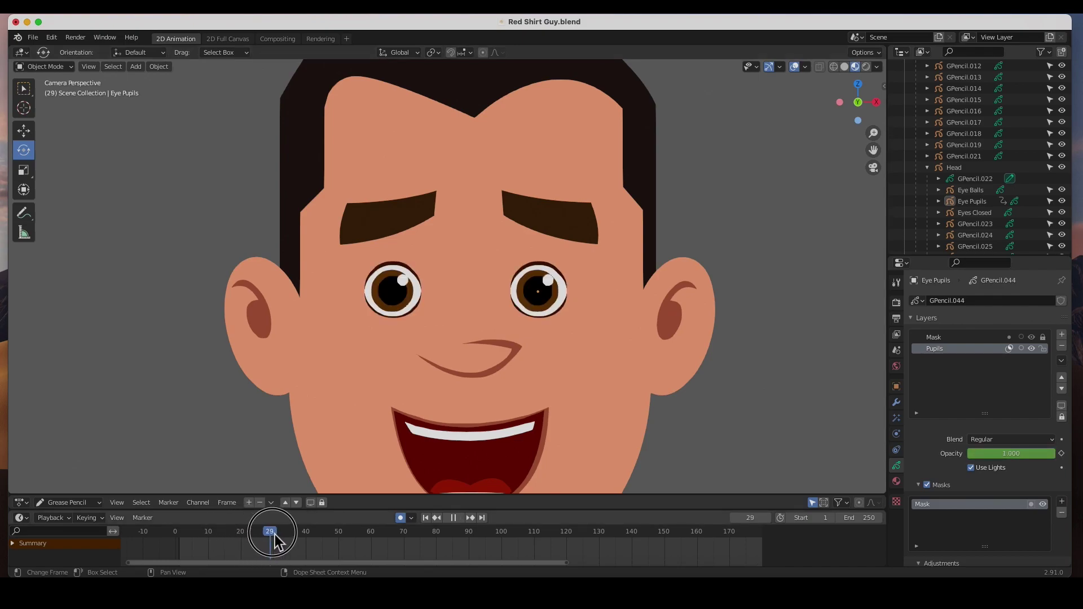
{"action": "key", "text": "space"}
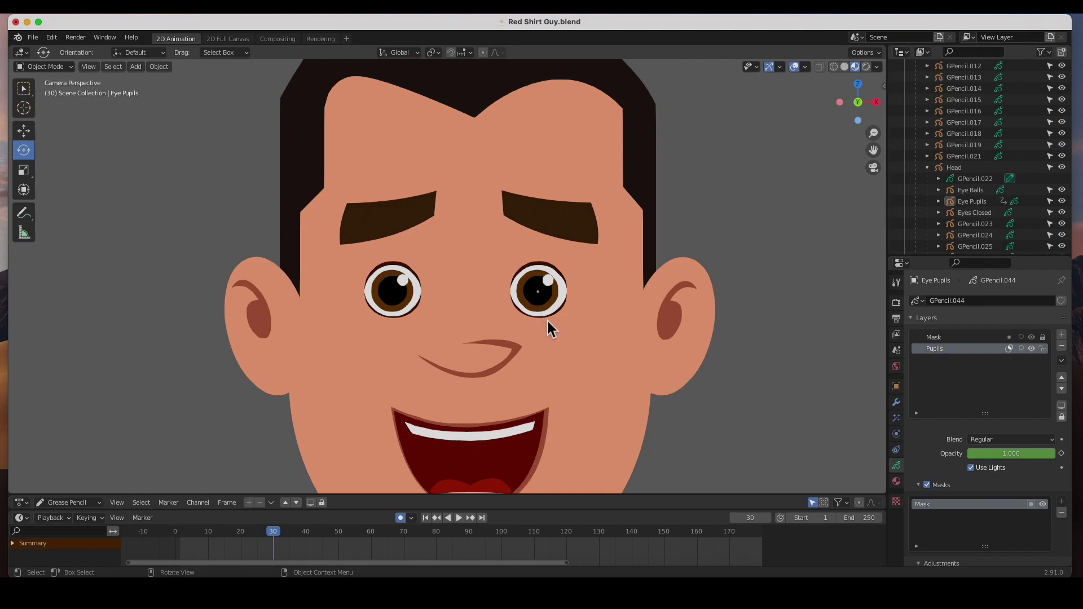
Select the Eye Pupils object and toggle its visibility off and on to check which shapes it contains.
{"action": "left_click", "coordinate": [540, 298]}
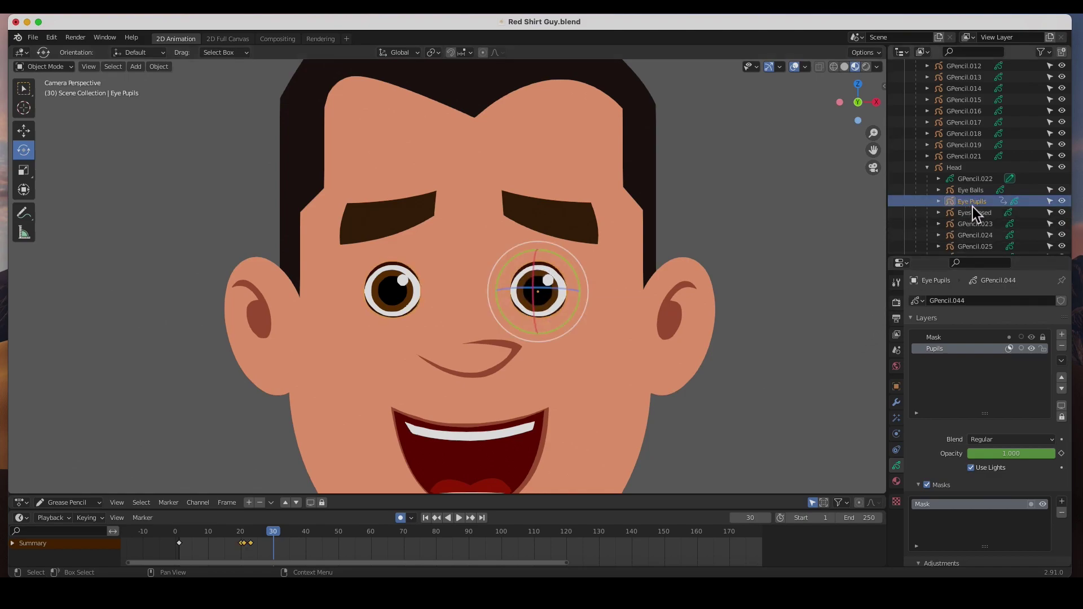
{"action": "left_click", "coordinate": [1062, 202]}
{"action": "left_click", "coordinate": [1063, 202]}
{"action": "left_click", "coordinate": [1063, 202]}
{"action": "left_click", "coordinate": [1062, 202]}
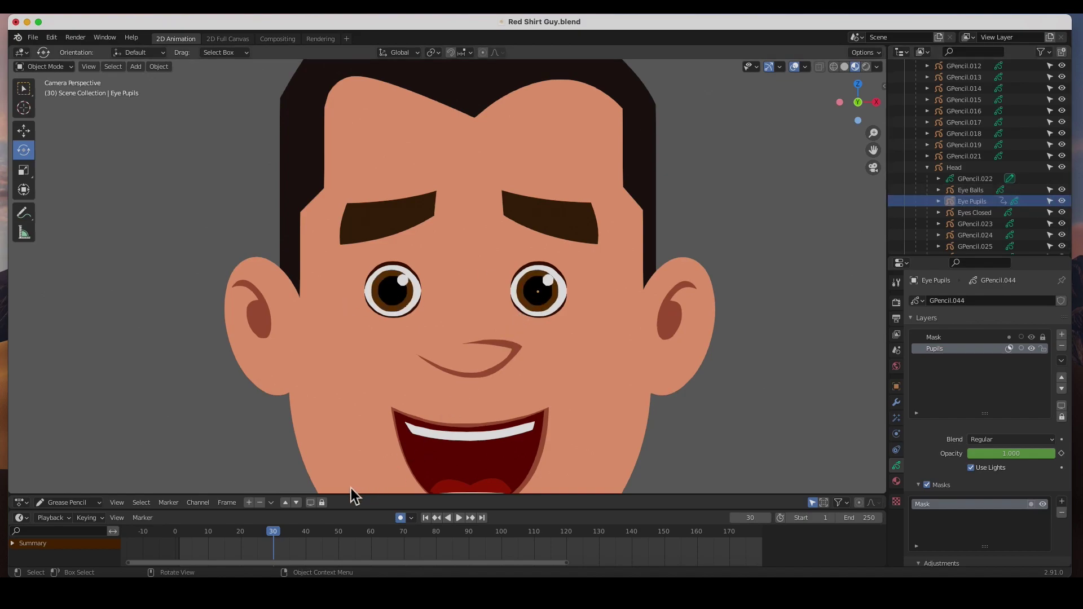
Insert a location keyframe for the Eye Pupils object at frame 30 and shift the pupils toward the viewer's left at frame 35.
{"action": "key", "text": "w"}
{"action": "key", "text": "i"}
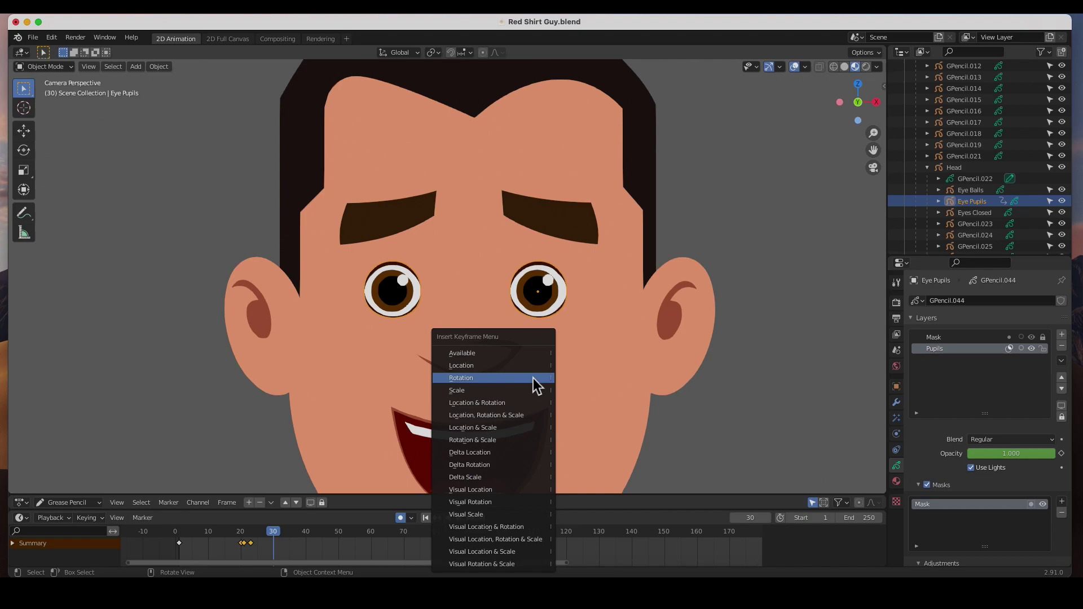
{"action": "left_click", "coordinate": [502, 368]}
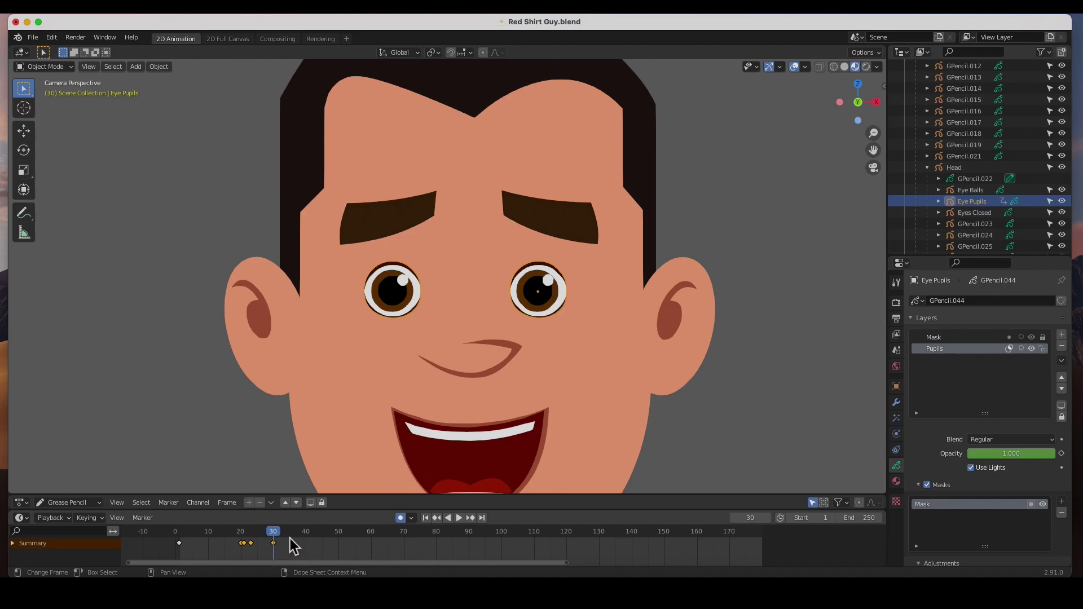
{"action": "mouse_move", "coordinate": [287, 536]}
{"action": "left_mouse_down"}
{"action": "mouse_move", "coordinate": [307, 536]}
{"action": "mouse_move", "coordinate": [294, 538]}
{"action": "left_mouse_up"}
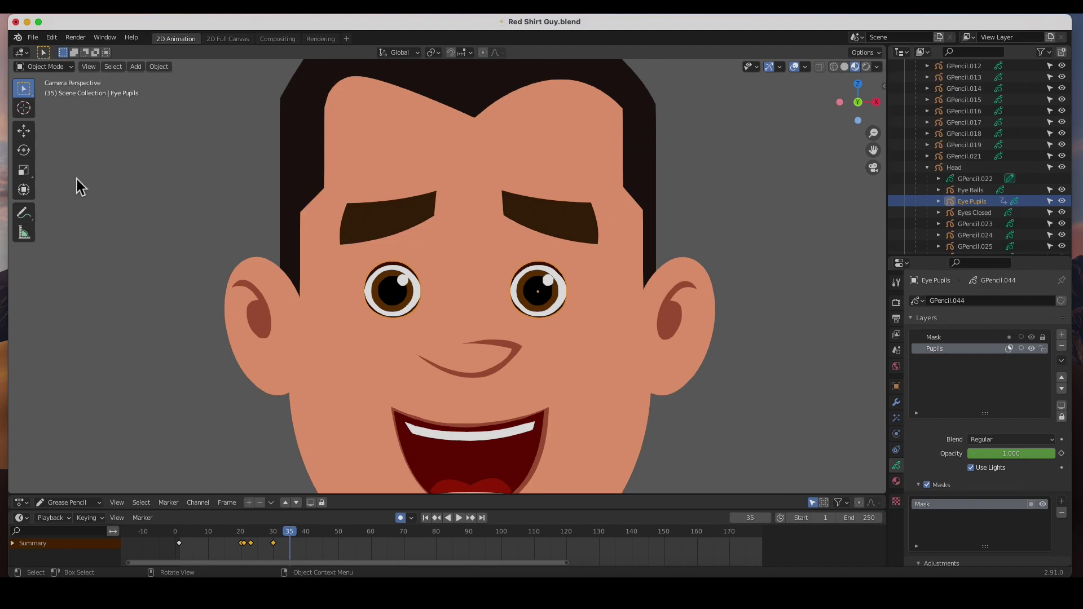
{"action": "left_click", "coordinate": [23, 130]}
{"action": "mouse_move", "coordinate": [586, 296]}
{"action": "left_mouse_down"}
{"action": "mouse_move", "coordinate": [557, 303]}
{"action": "mouse_move", "coordinate": [570, 292]}
{"action": "left_mouse_up"}
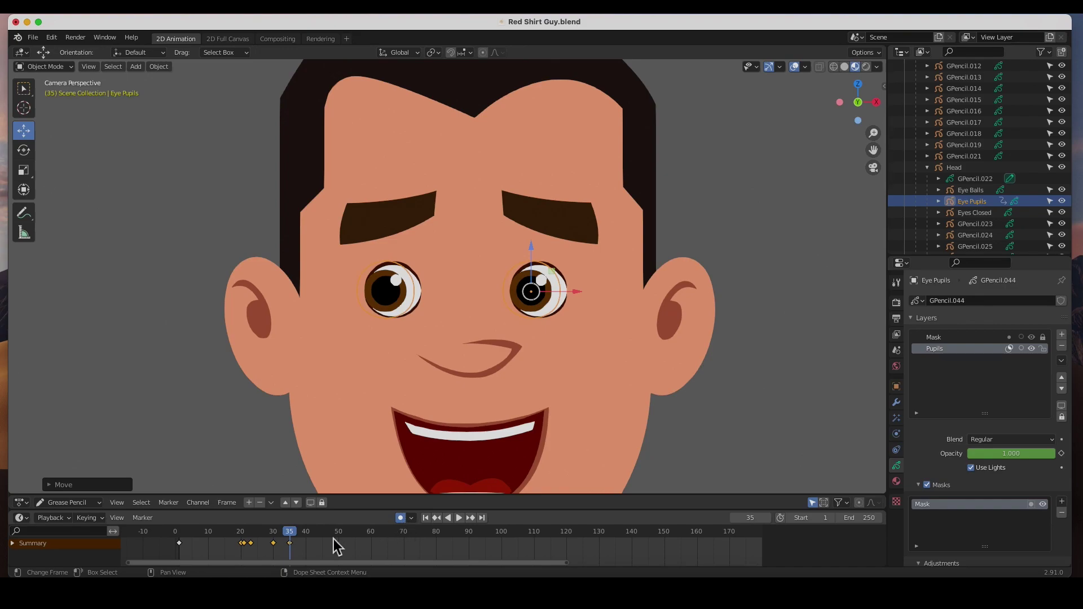
Move the Eye Pupils object toward the viewer's right at frame 45 and back to the centre of the eyes at frame 51.
{"action": "left_click_drag", "start_coordinate": [291, 536], "coordinate": [322, 540]}
{"action": "left_click_drag", "start_coordinate": [580, 294], "coordinate": [609, 302]}
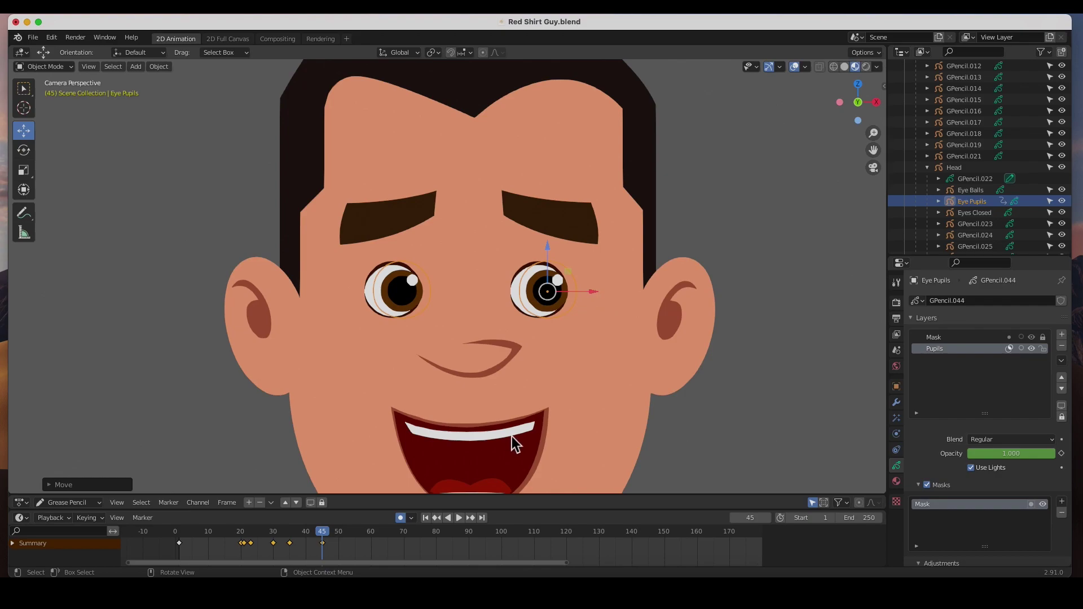
{"action": "left_click_drag", "start_coordinate": [326, 532], "coordinate": [345, 538]}
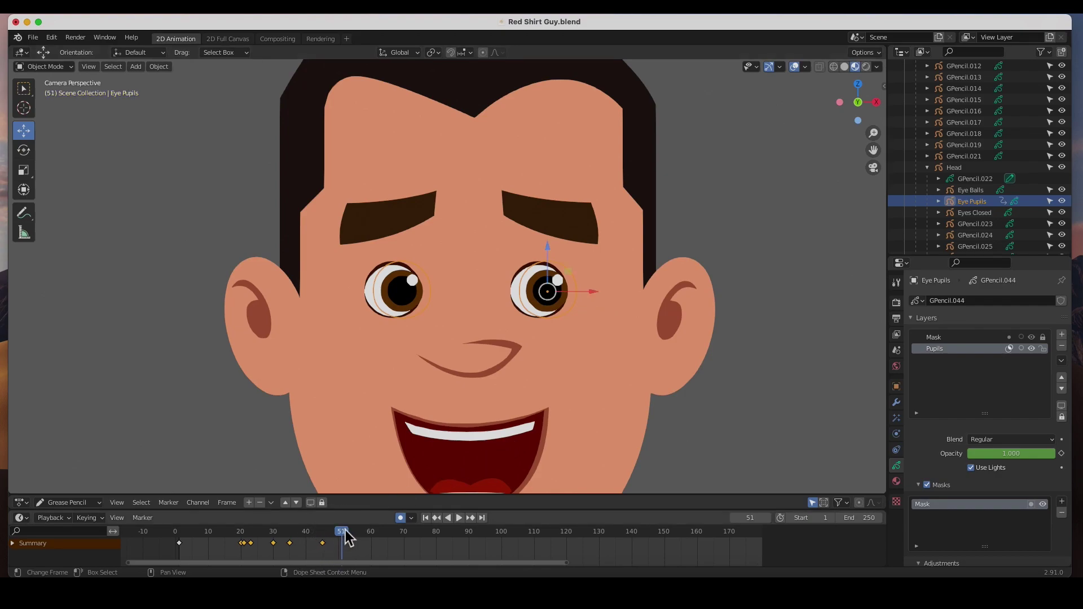
{"action": "left_click_drag", "start_coordinate": [594, 293], "coordinate": [582, 296]}
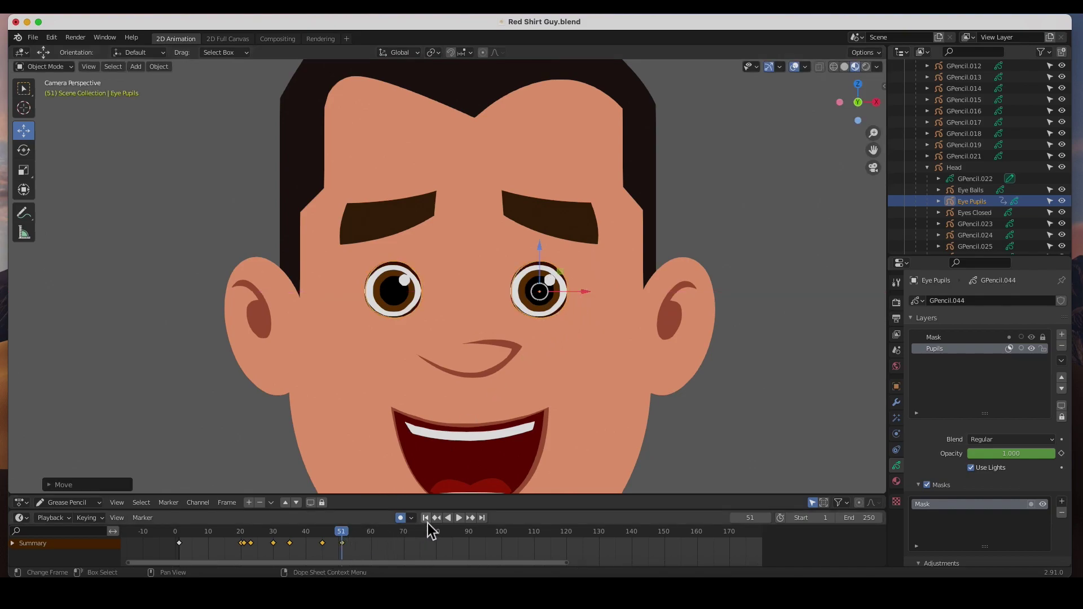
Play the animation from frame 10 to check the blink and the sideways pupil movement.
{"action": "left_click_drag", "start_coordinate": [339, 536], "coordinate": [209, 543]}
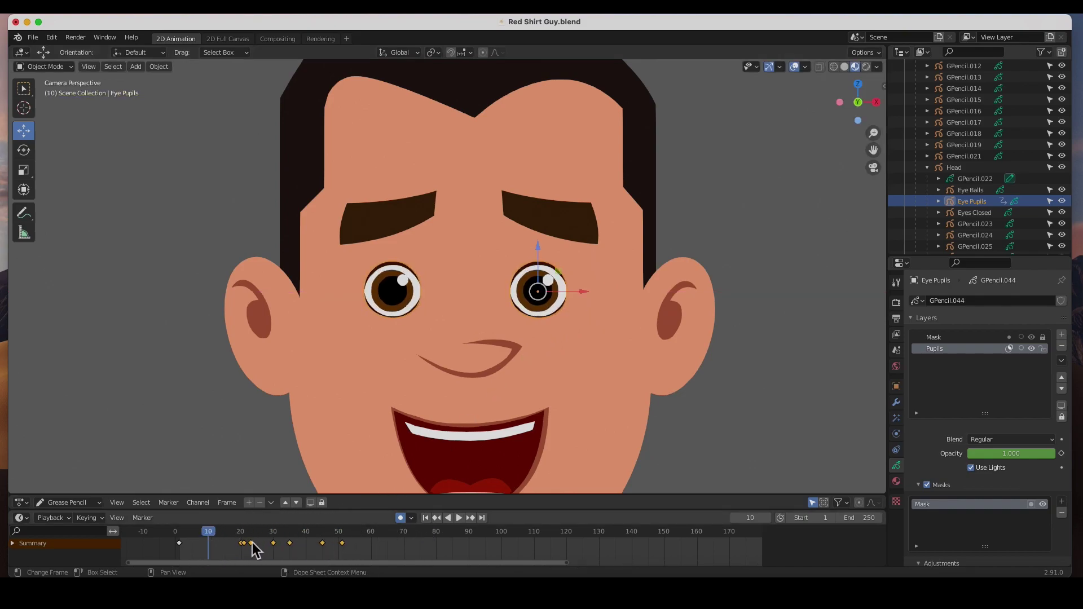
{"action": "left_click", "coordinate": [459, 518]}
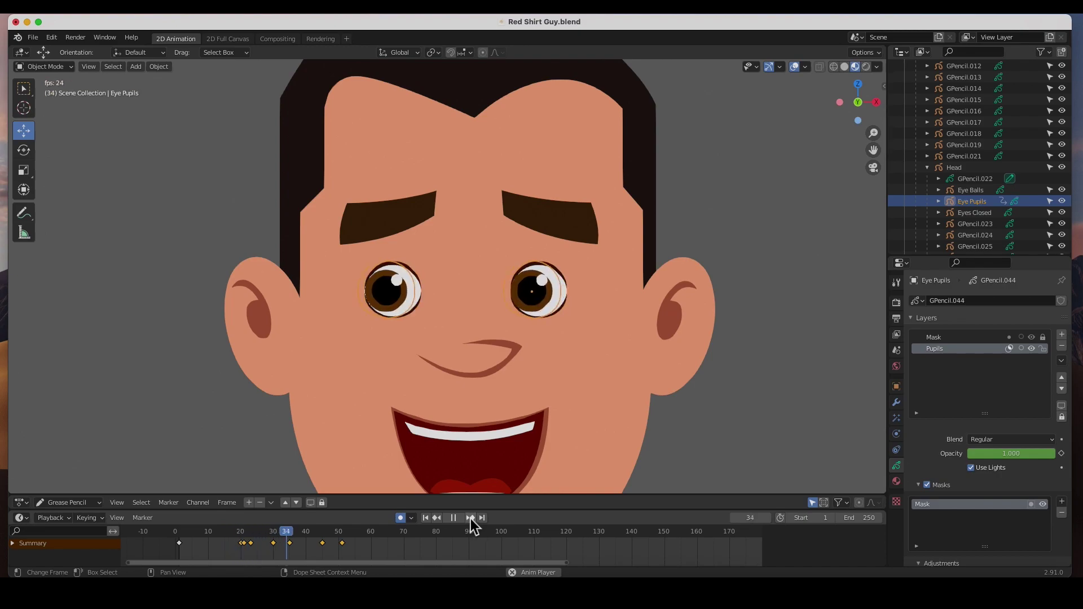
{"action": "left_click", "coordinate": [456, 519]}
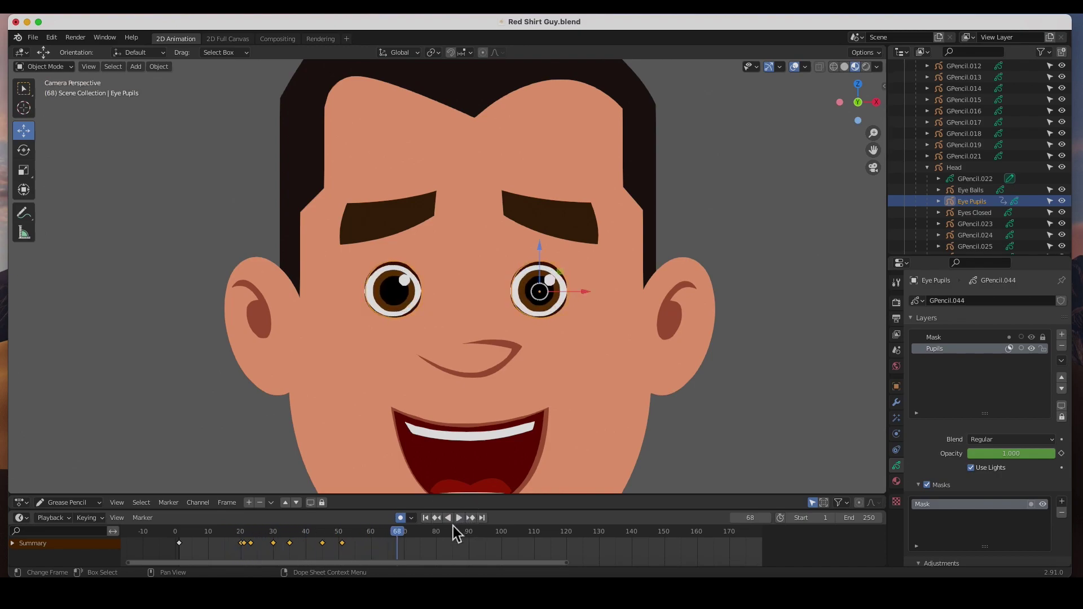
Copy the Eye Pupils object's blink keyframes around frames 20 to 23 and paste them at frame 60.
{"action": "left_click", "coordinate": [395, 538]}
{"action": "left_click_drag", "start_coordinate": [395, 539], "coordinate": [371, 537]}
{"action": "left_click_drag", "start_coordinate": [262, 556], "coordinate": [195, 509]}
{"action": "left_click_drag", "start_coordinate": [260, 557], "coordinate": [198, 514]}
{"action": "key", "text": "ctrl+c"}
{"action": "key", "text": "ctrl+v"}
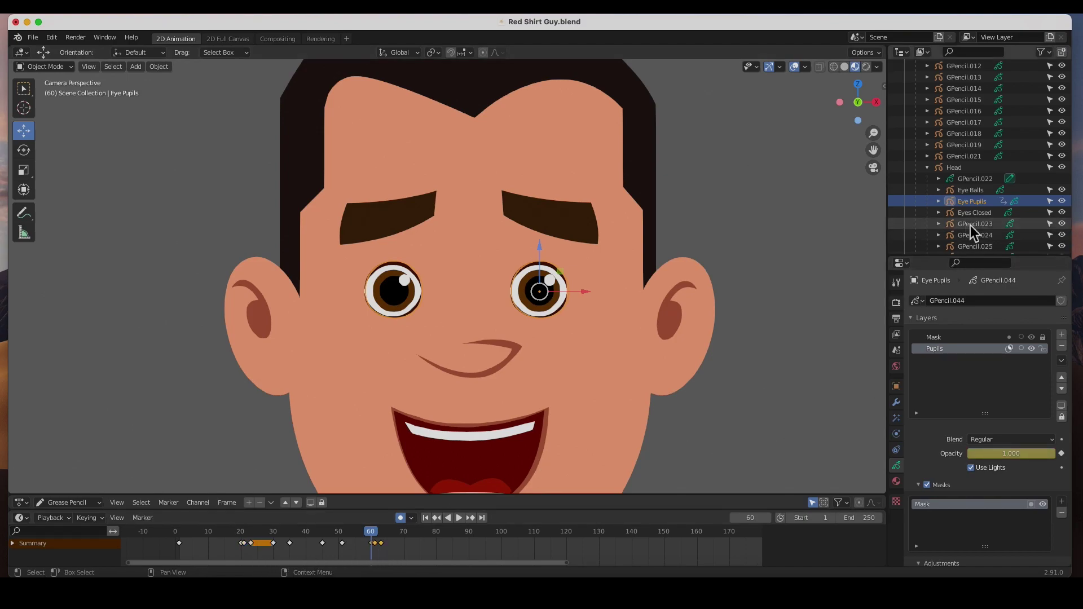
Duplicate the blink keyframes of the Eye Balls and Eyes Closed objects to frame 60.
{"action": "left_click", "coordinate": [979, 193]}
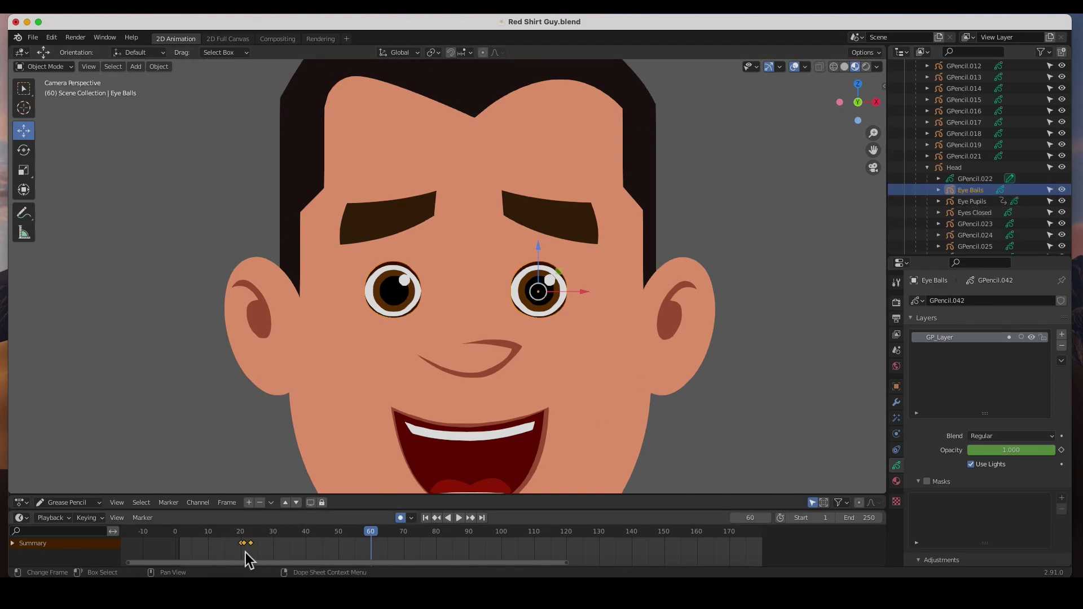
{"action": "key", "text": "i"}
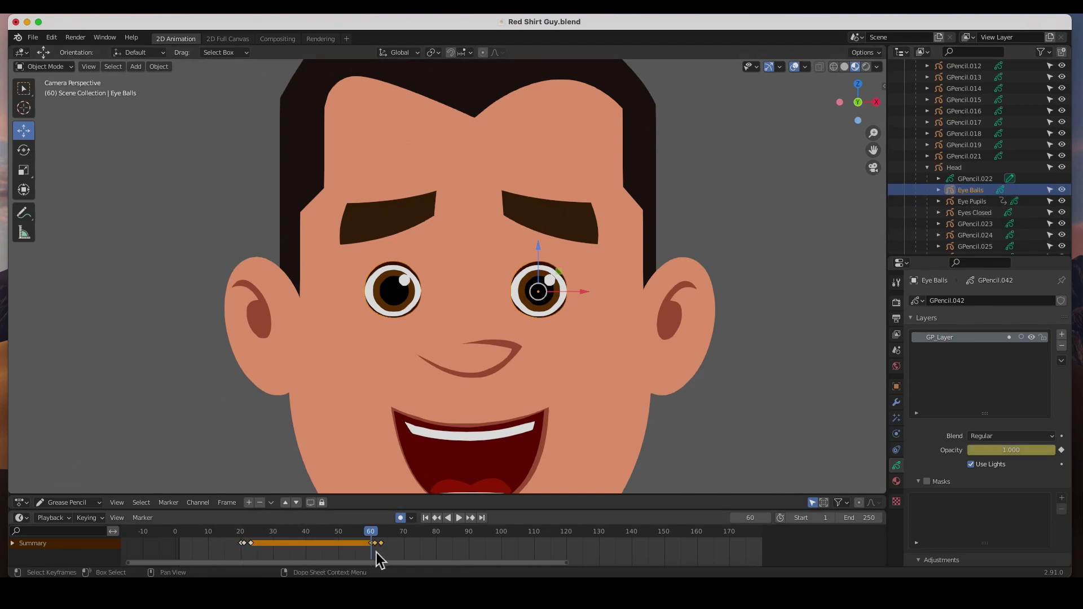
{"action": "left_click", "coordinate": [979, 218]}
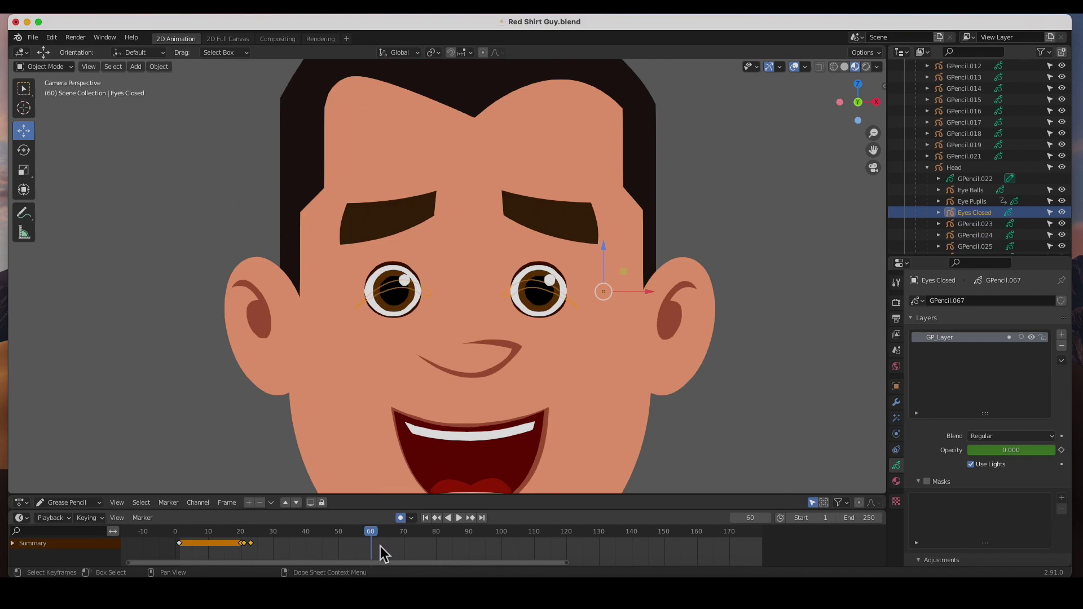
{"action": "key", "text": "i"}
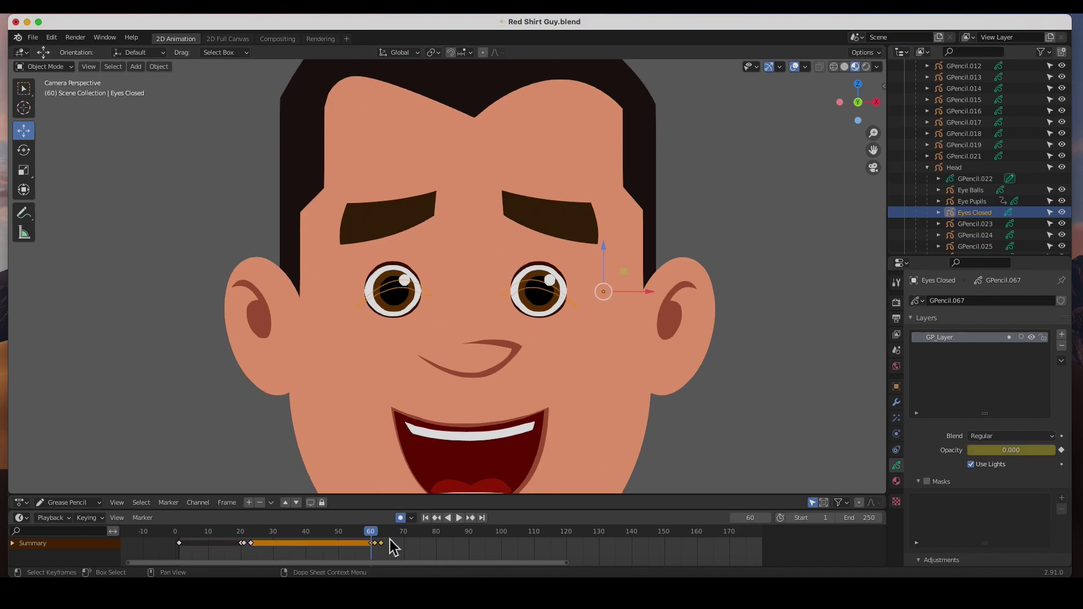
Turn on the Screencast Keys overlay for the 3D viewport.
{"action": "left_click", "coordinate": [878, 68]}
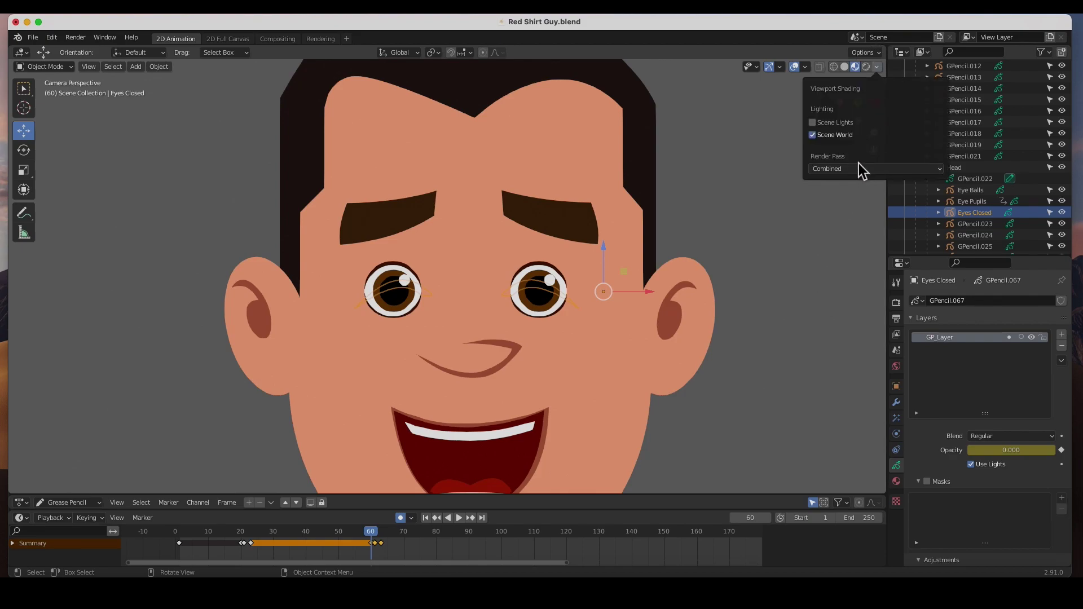
{"action": "left_click", "coordinate": [819, 213]}
{"action": "left_click", "coordinate": [883, 89]}
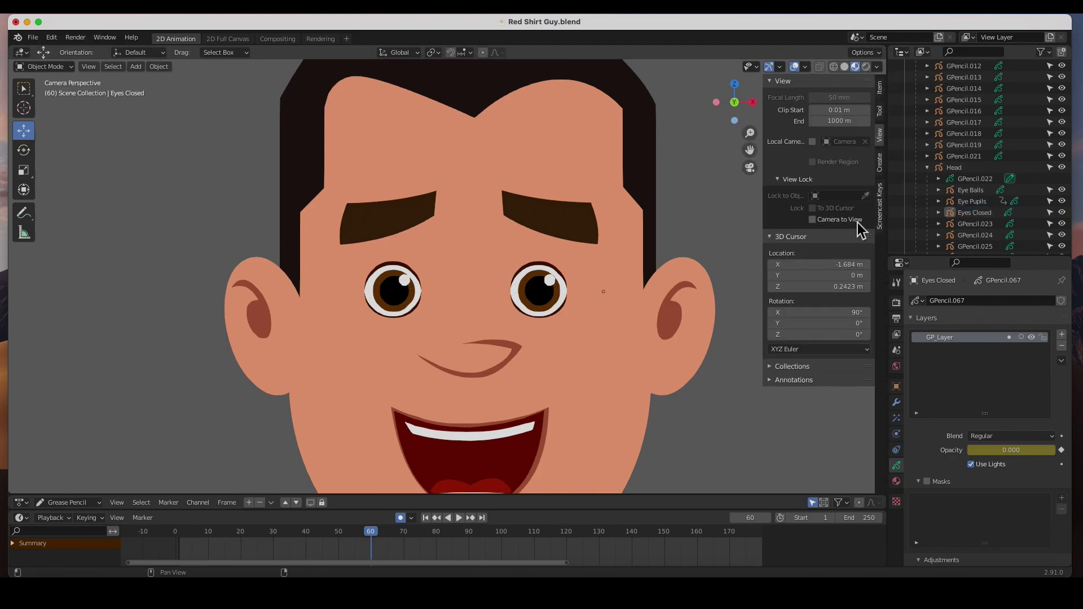
{"action": "left_click", "coordinate": [879, 207]}
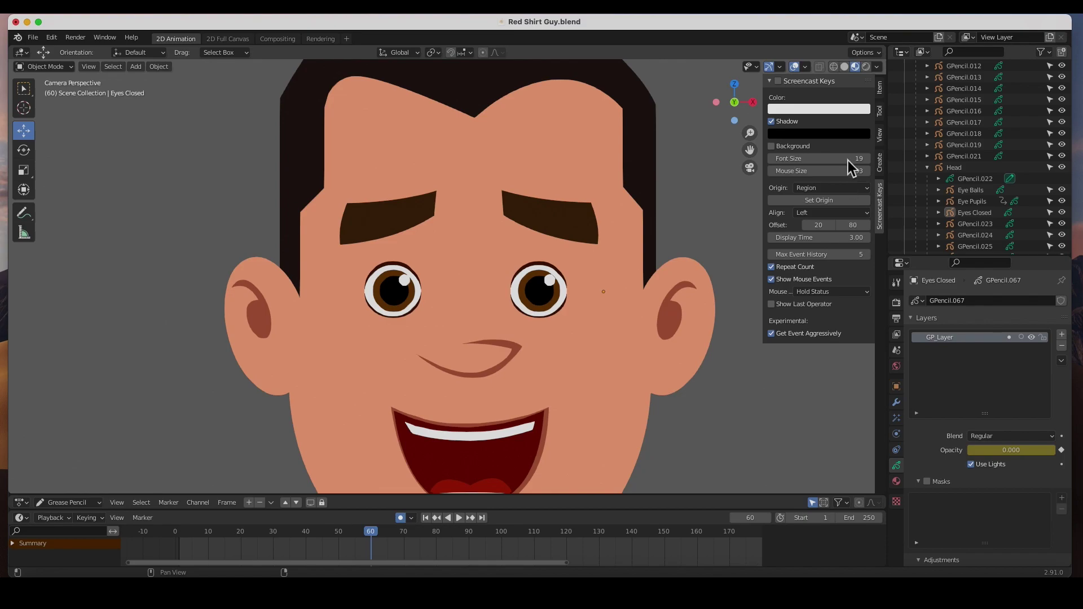
{"action": "left_click", "coordinate": [805, 82]}
{"action": "left_click", "coordinate": [780, 82]}
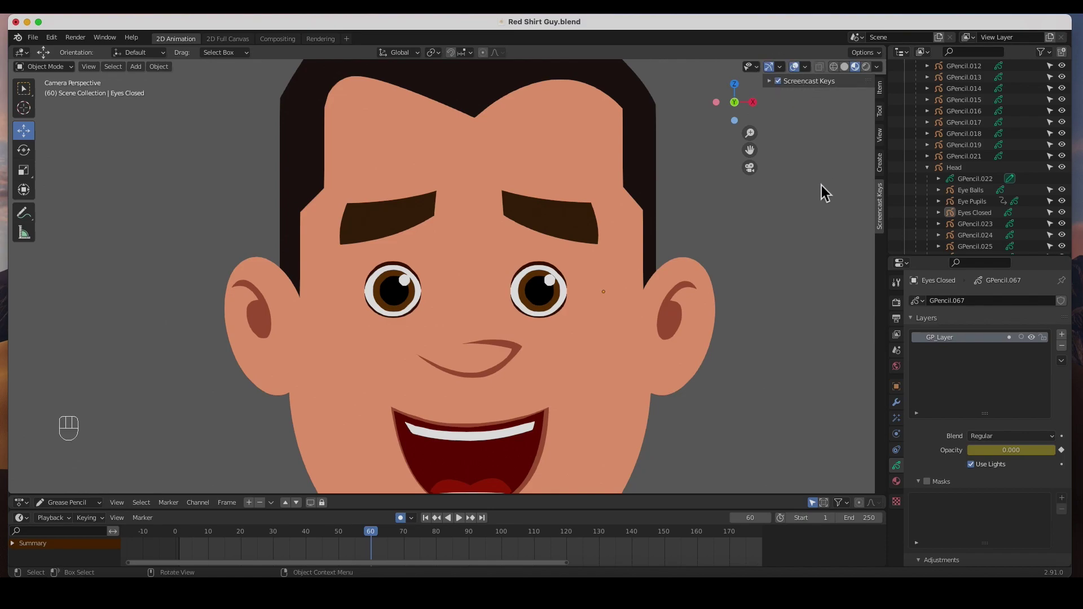
{"action": "key", "text": "n"}
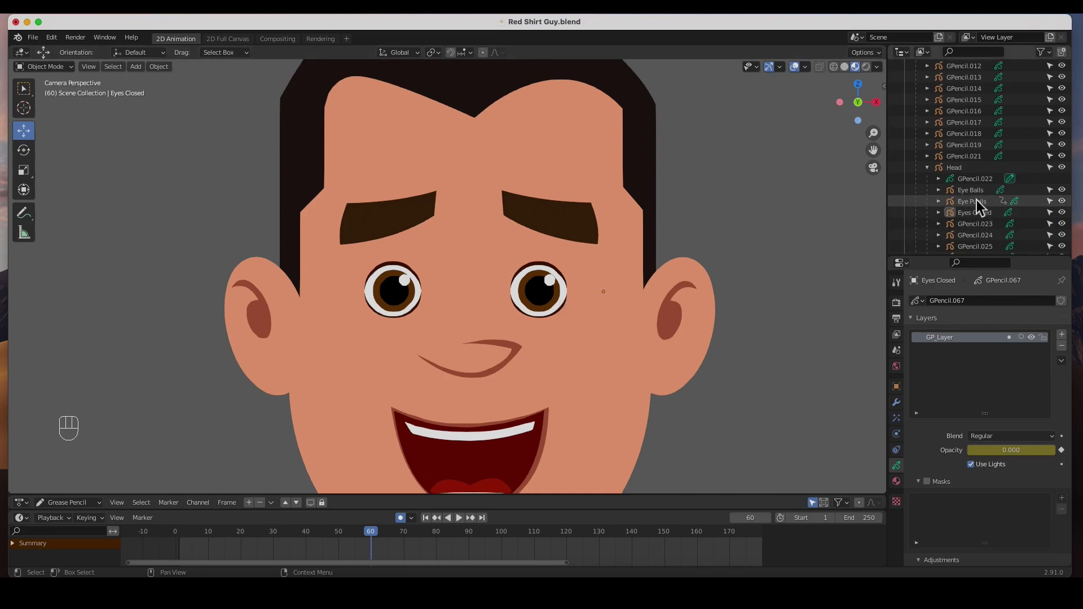
Check the Eyes Closed keyframes and play the animation from frame 1 twice to review both blinks and the eye movement.
{"action": "left_click", "coordinate": [981, 216]}
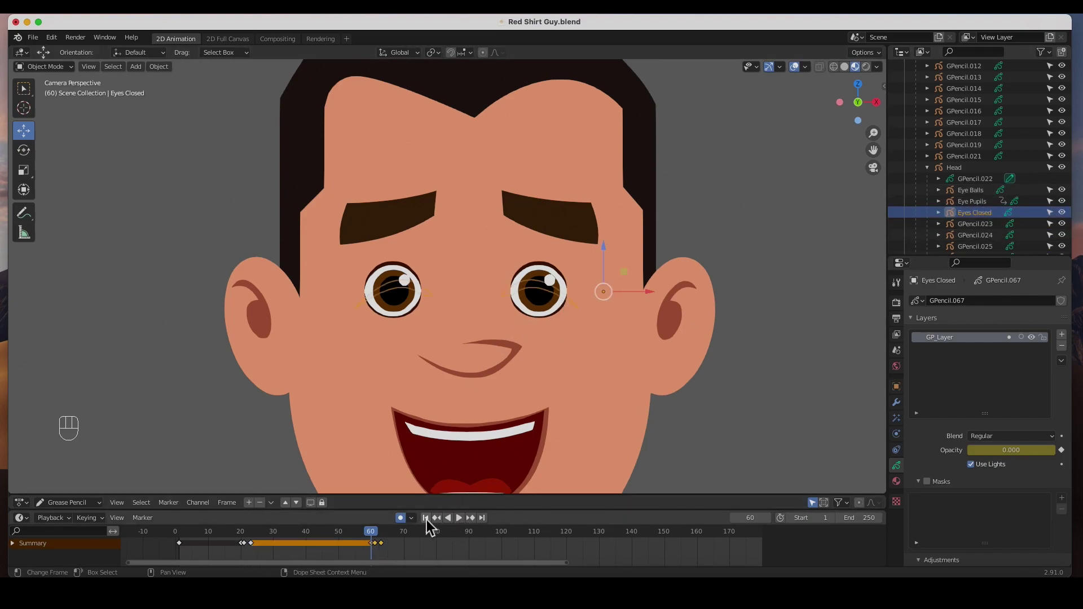
{"action": "left_click_drag", "start_coordinate": [370, 531], "coordinate": [179, 546]}
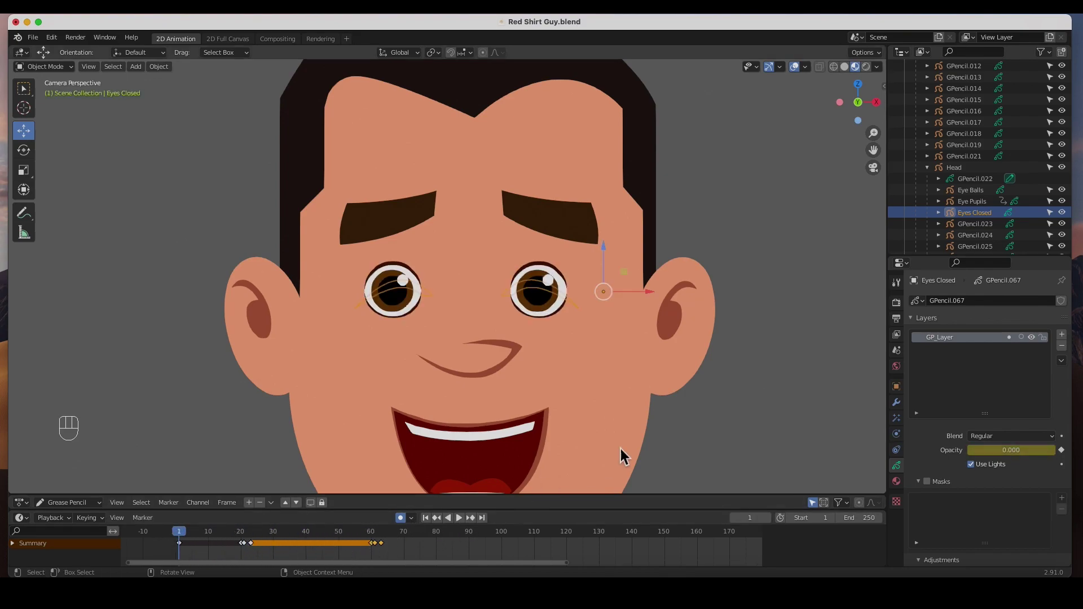
{"action": "left_click", "coordinate": [745, 360]}
{"action": "left_click", "coordinate": [460, 519]}
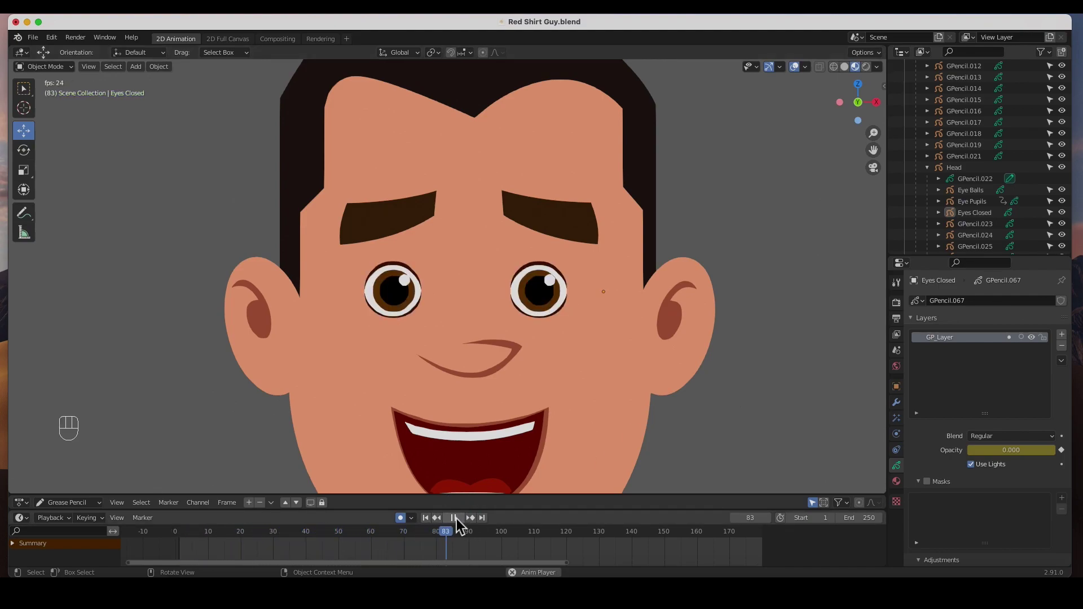
{"action": "left_click", "coordinate": [455, 518]}
{"action": "left_click", "coordinate": [428, 523]}
{"action": "left_click", "coordinate": [460, 519]}
{"action": "left_click", "coordinate": [457, 519]}
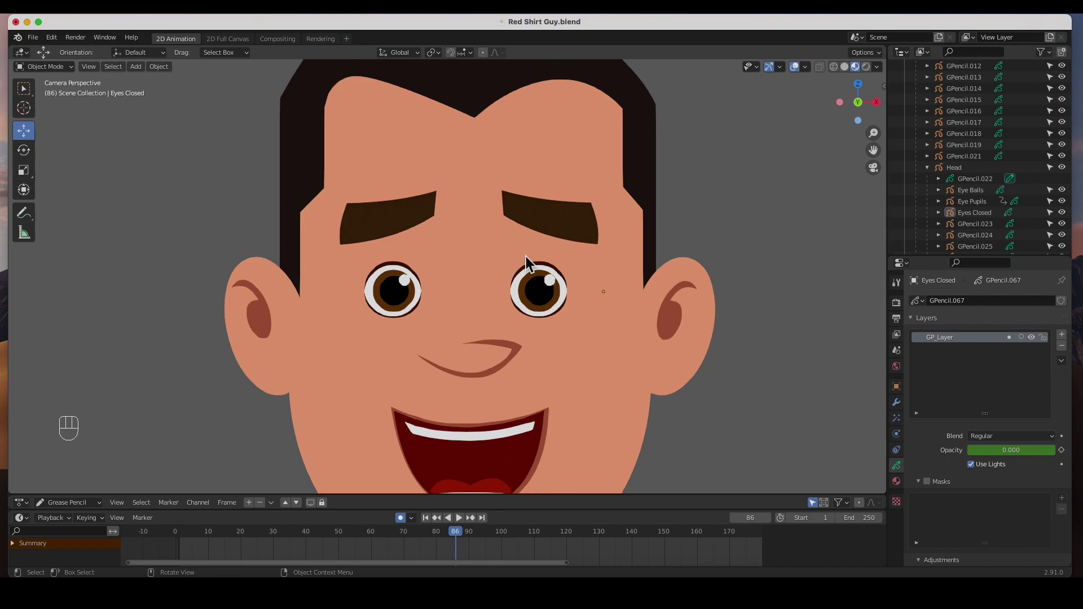
Put the Eye Pupils object in Edit Mode and select the pupil, iris and highlight strokes of both eyes.
{"action": "left_click", "coordinate": [983, 205]}
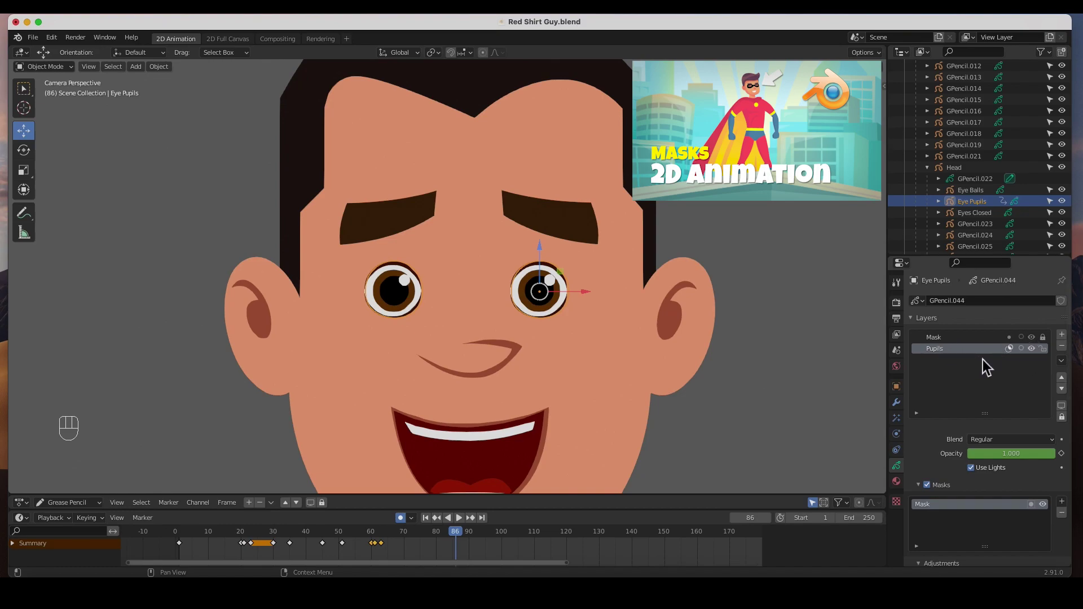
{"action": "left_click", "coordinate": [48, 67]}
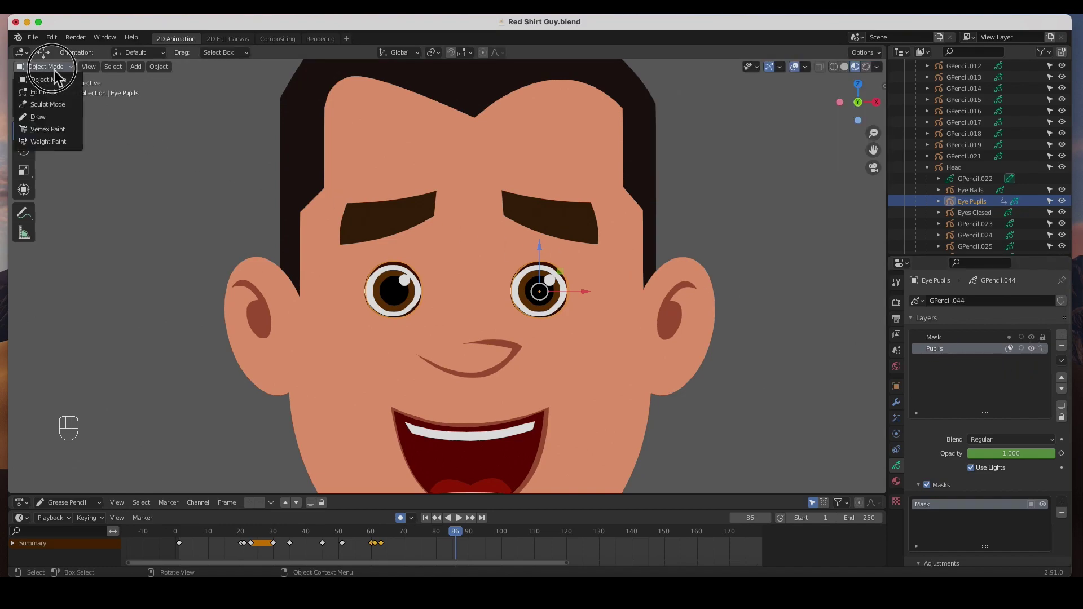
{"action": "left_click", "coordinate": [56, 98]}
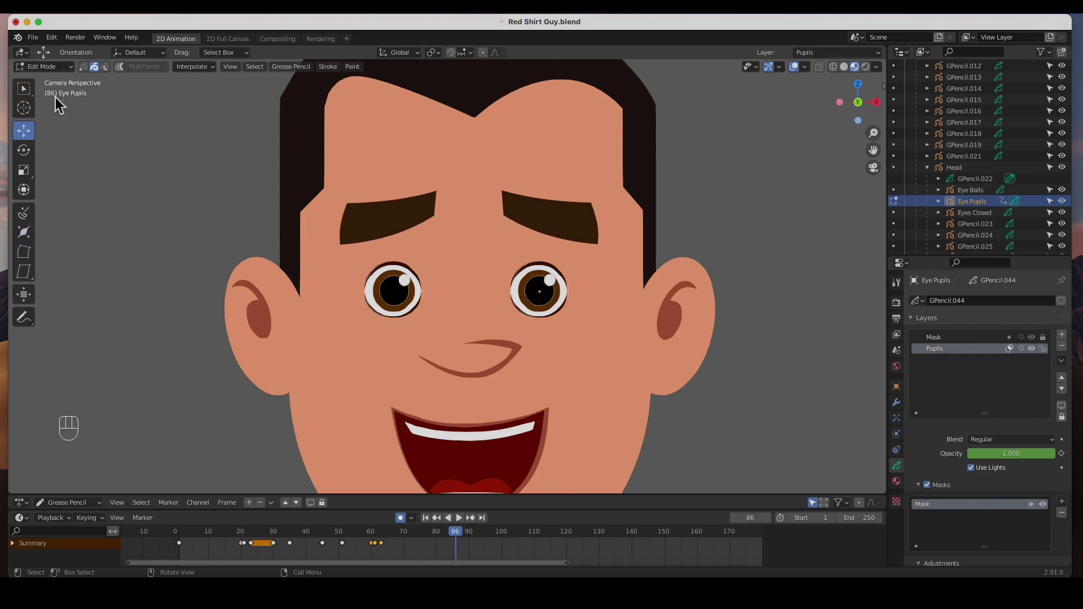
{"action": "left_click", "coordinate": [552, 307]}
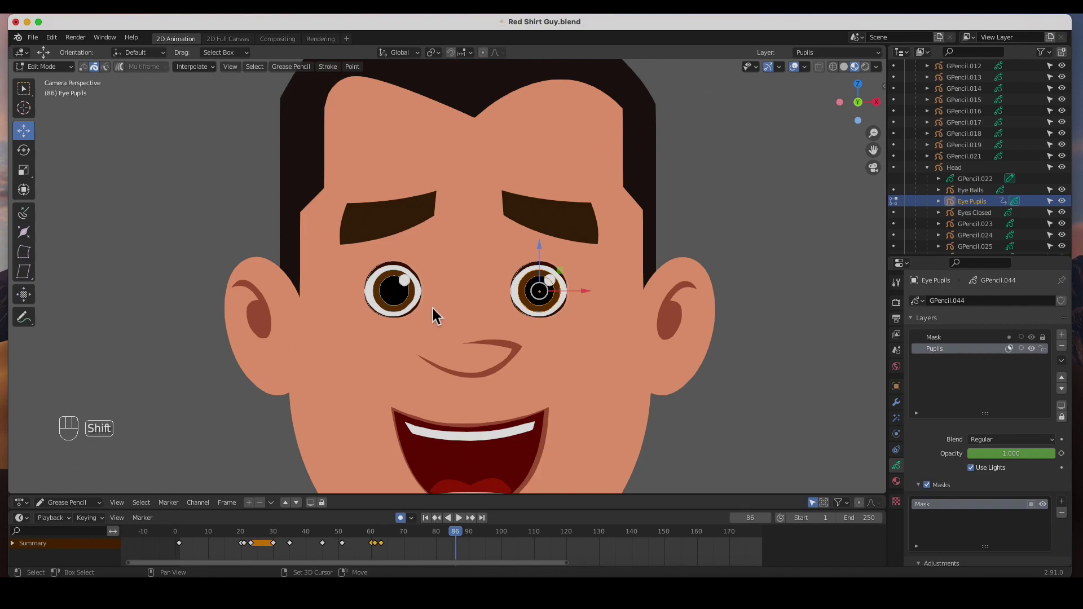
{"action": "left_click", "coordinate": [410, 306], "text": "shift"}
{"action": "left_click", "coordinate": [413, 307], "text": "shift"}
{"action": "left_click", "coordinate": [424, 294], "text": "shift"}
{"action": "left_click", "coordinate": [558, 290], "text": "shift"}
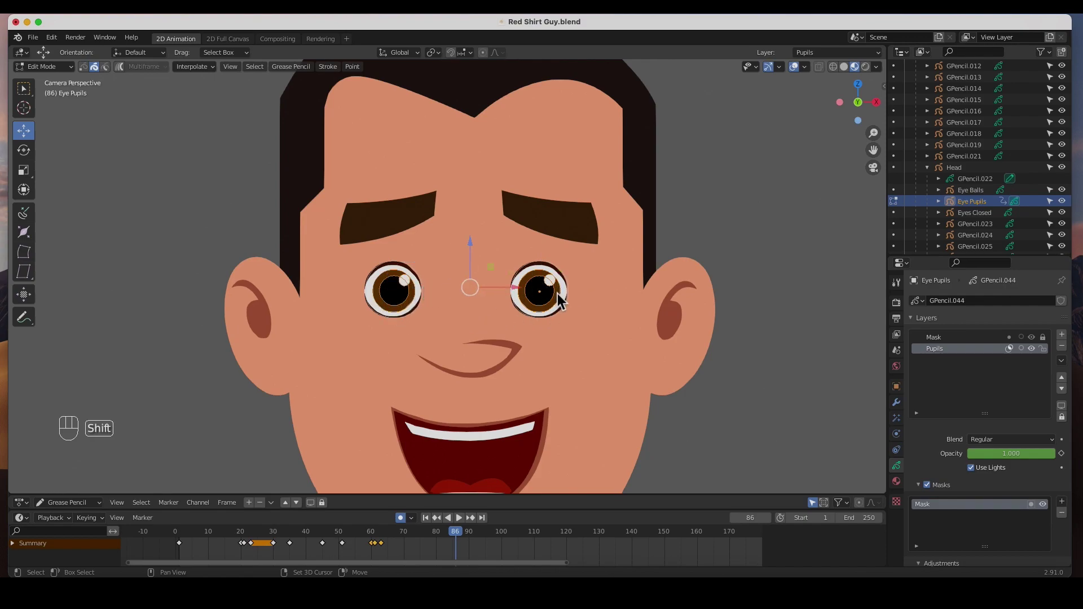
Try moving the selected pupil strokes down toward the viewer's left, and undo the move.
{"action": "mouse_move", "coordinate": [473, 292]}
{"action": "left_mouse_down"}
{"action": "mouse_move", "coordinate": [450, 276]}
{"action": "mouse_move", "coordinate": [435, 295]}
{"action": "mouse_move", "coordinate": [451, 331]}
{"action": "mouse_move", "coordinate": [517, 299]}
{"action": "mouse_move", "coordinate": [471, 290]}
{"action": "mouse_move", "coordinate": [498, 290]}
{"action": "mouse_move", "coordinate": [462, 309]}
{"action": "mouse_move", "coordinate": [457, 297]}
{"action": "mouse_move", "coordinate": [475, 289]}
{"action": "mouse_move", "coordinate": [455, 294]}
{"action": "left_mouse_up"}
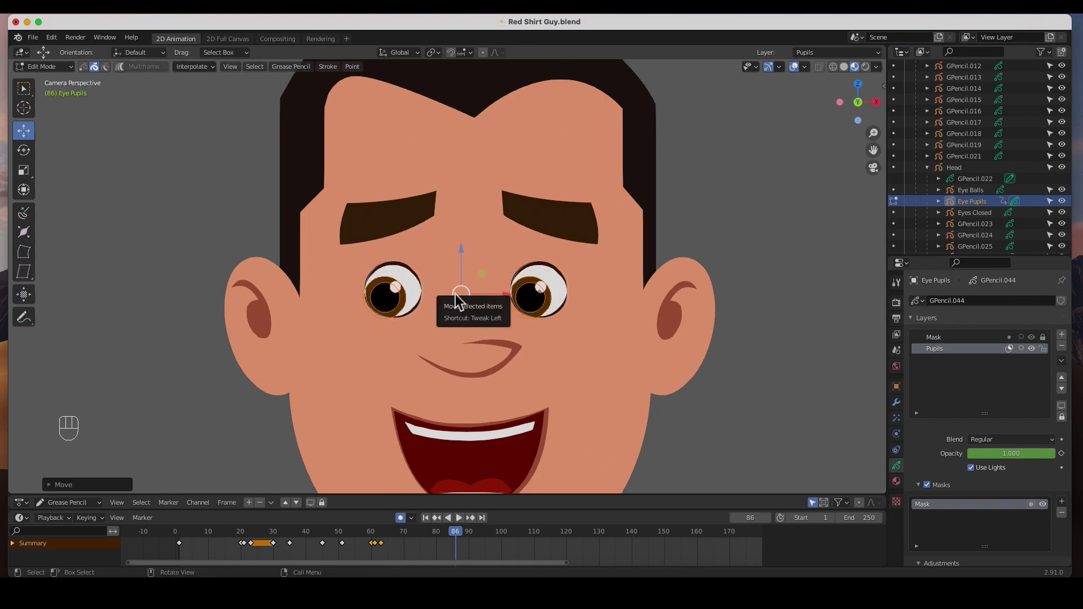
{"action": "key", "text": "super+z"}
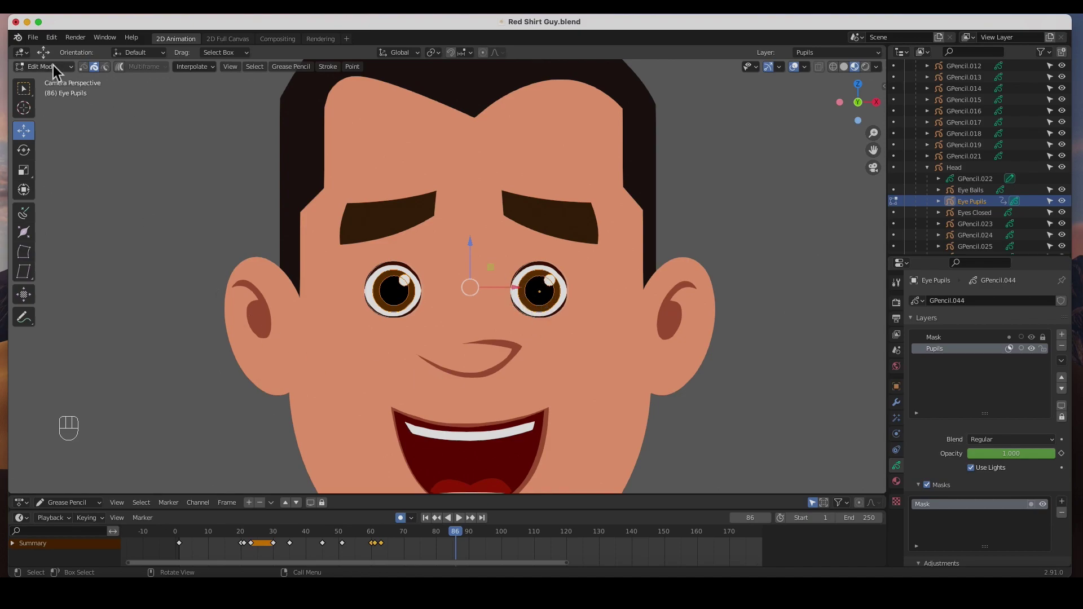
Enlarge the Grease Pencil Dope Sheet to show the Mask and Pupils layer channels, and go to frame 70.
{"action": "left_click_drag", "start_coordinate": [515, 513], "coordinate": [539, 435]}
{"action": "left_click_drag", "start_coordinate": [522, 517], "coordinate": [526, 518]}
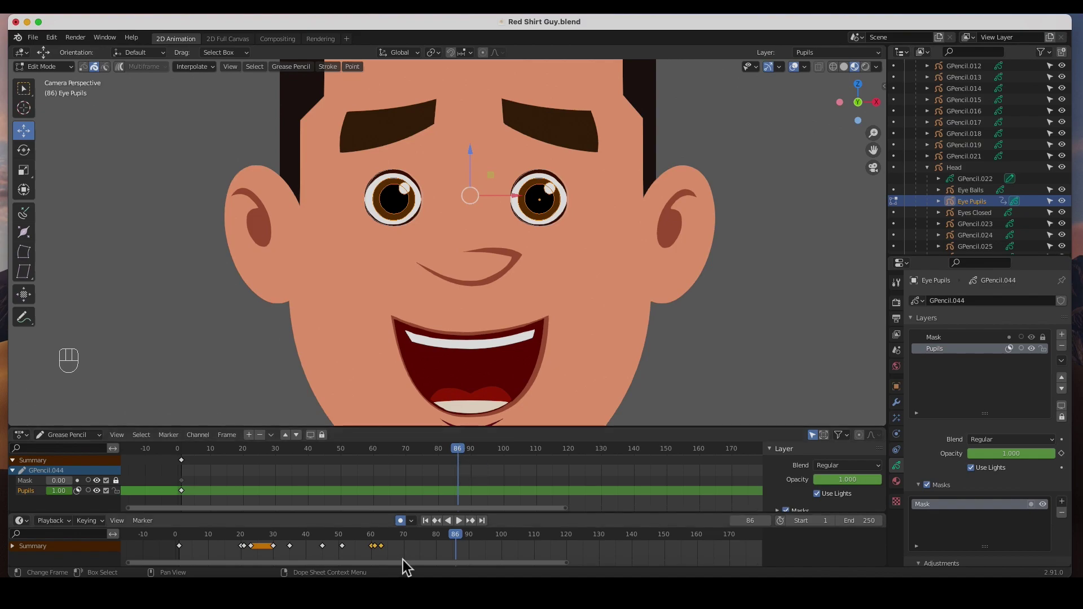
{"action": "left_click_drag", "start_coordinate": [457, 448], "coordinate": [407, 449]}
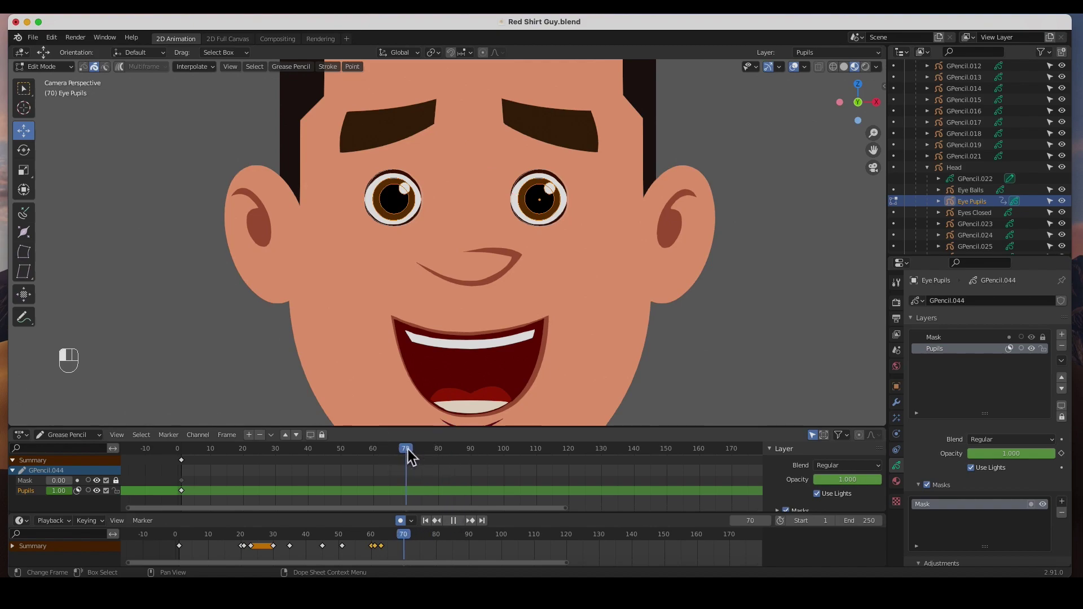
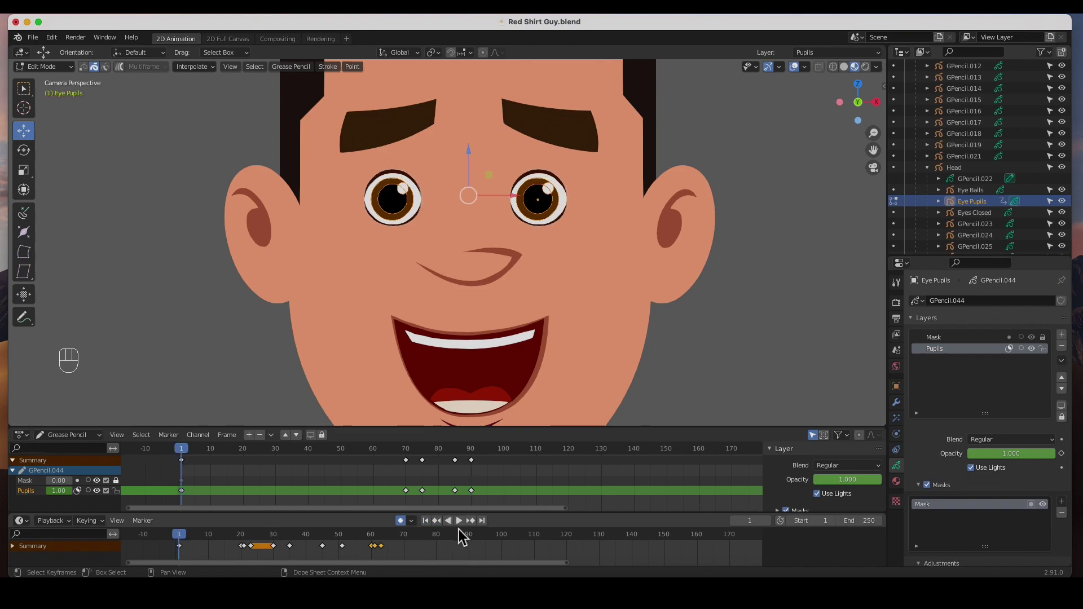
Play the animation from frame 1 to check the pupil keyframes made in Edit Mode.
{"action": "left_click", "coordinate": [460, 521]}
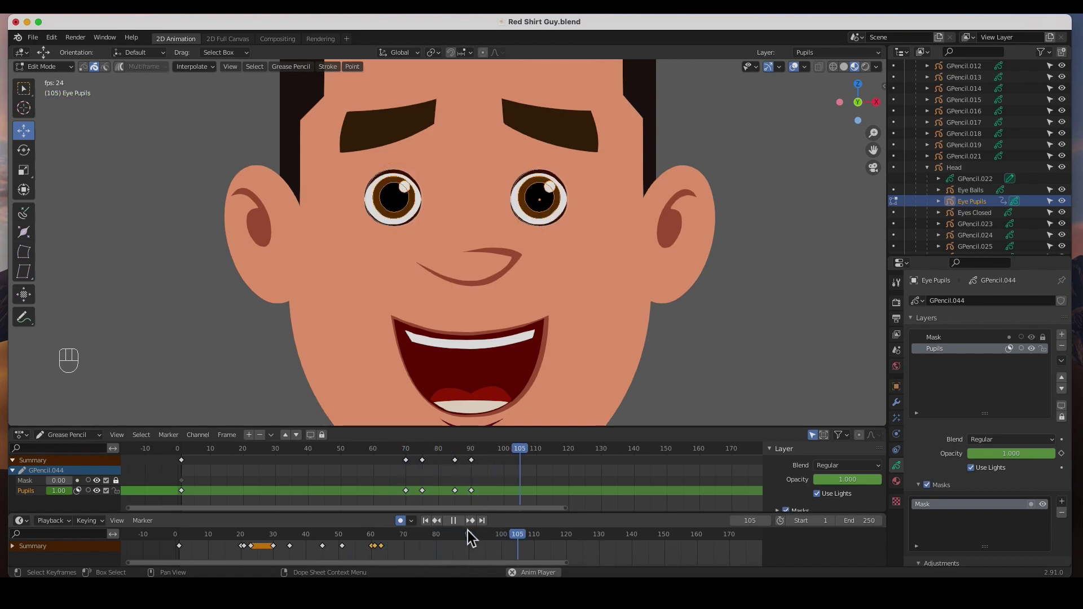
Stop playback and interpolate the pupil strokes as a sequence around frame 80, between the keyframes at frames 75 and 85.
{"action": "left_click", "coordinate": [454, 521]}
{"action": "left_click_drag", "start_coordinate": [469, 449], "coordinate": [437, 448]}
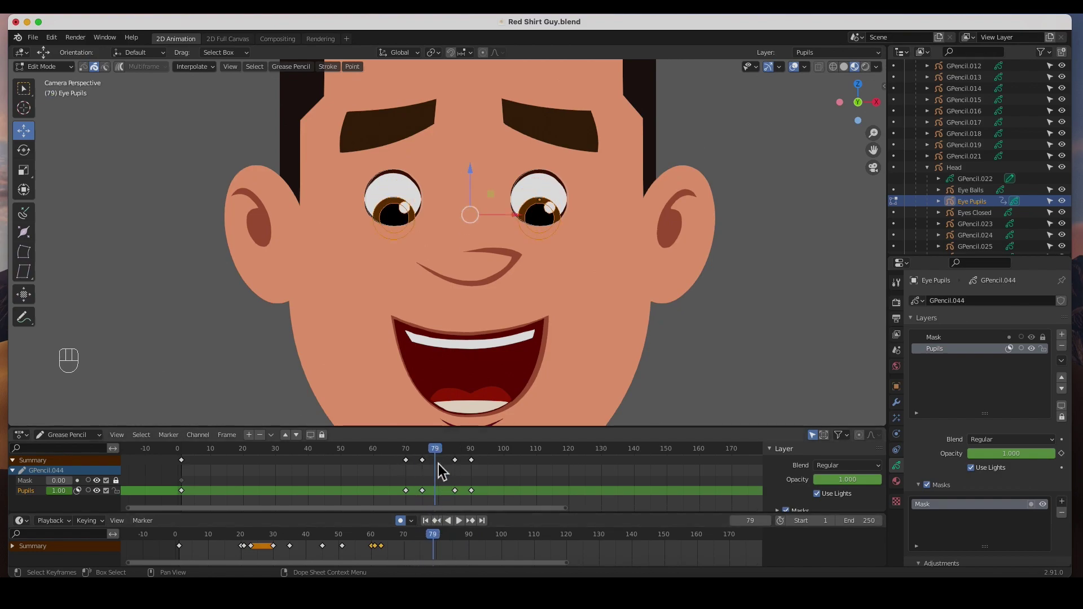
{"action": "left_click", "coordinate": [439, 452]}
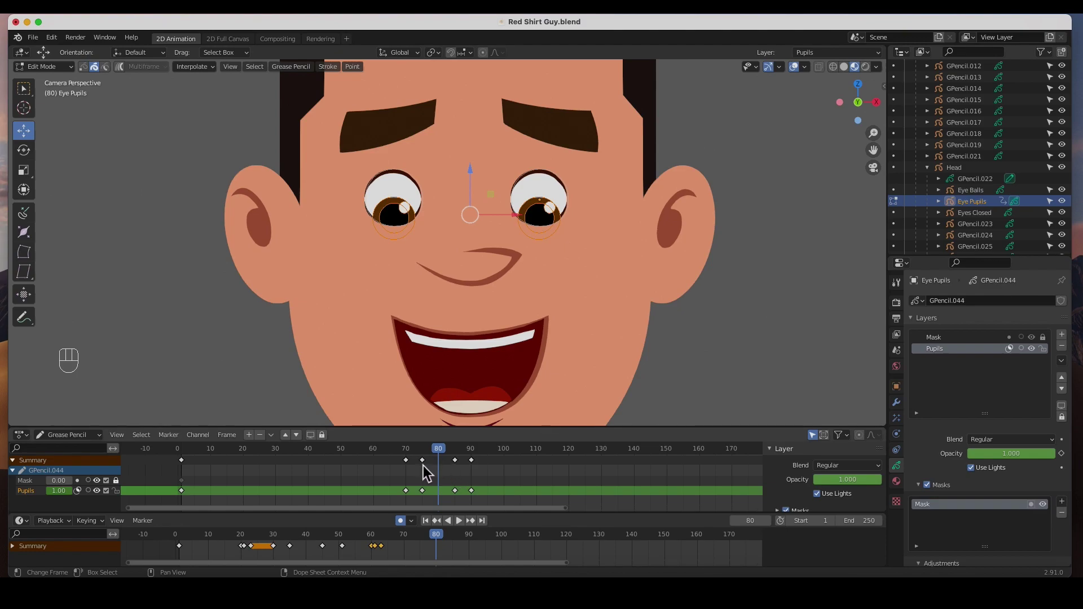
{"action": "left_click", "coordinate": [201, 69]}
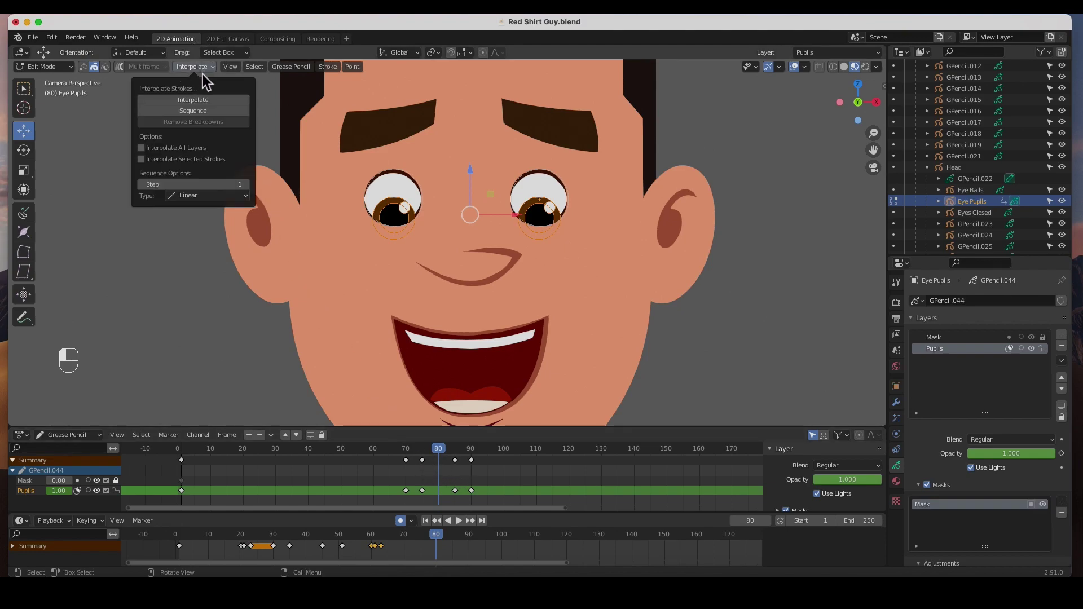
{"action": "left_click", "coordinate": [205, 112]}
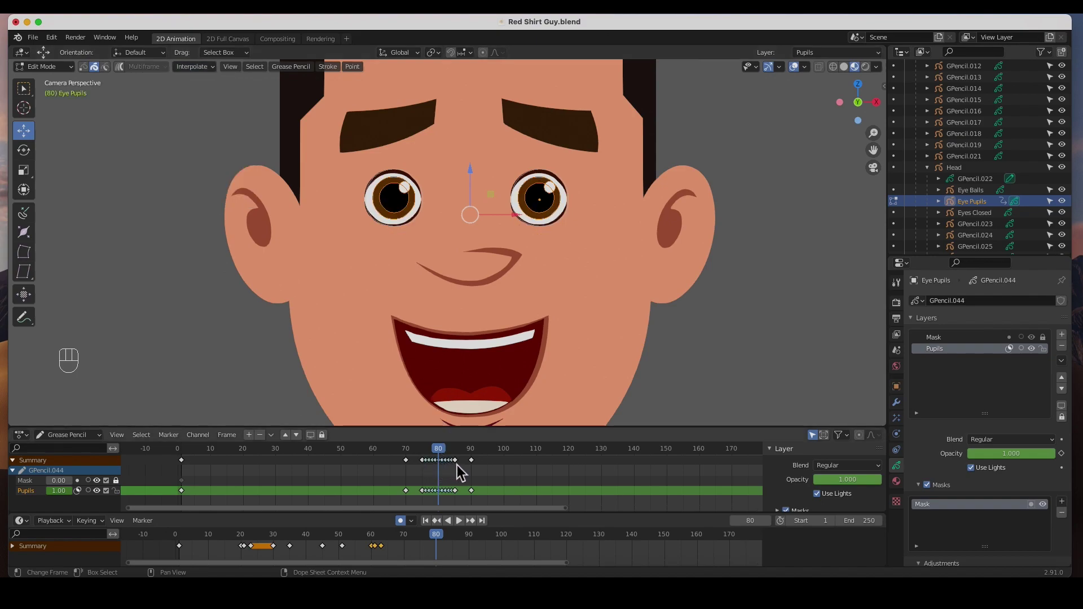
Interpolate the pupil strokes as sequences at frames 72 and 88 to fill the two remaining gaps between keyframes.
{"action": "left_click_drag", "start_coordinate": [442, 454], "coordinate": [413, 460]}
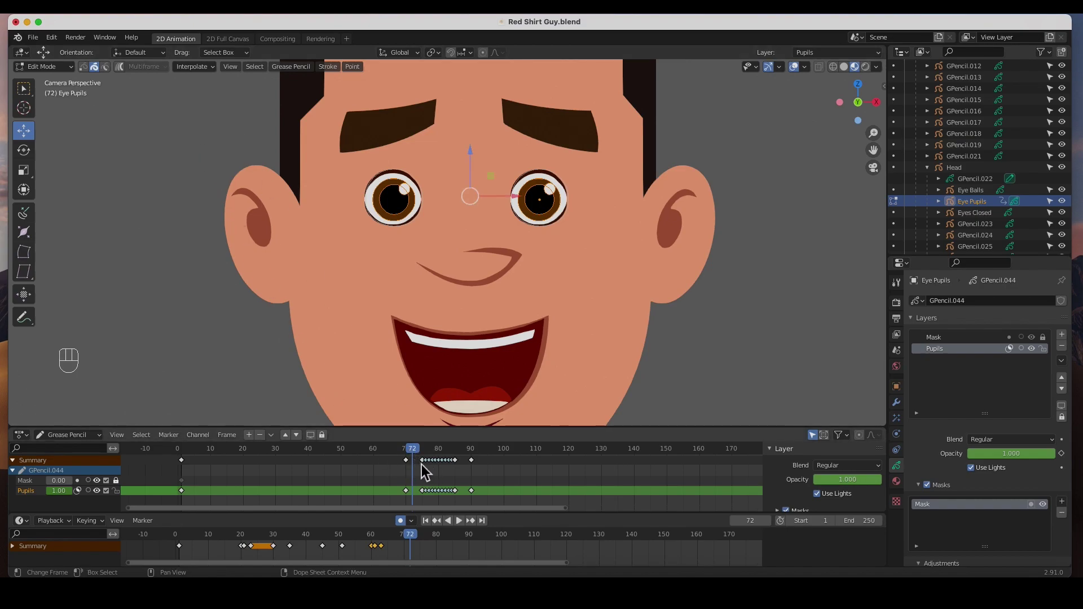
{"action": "left_click", "coordinate": [209, 71]}
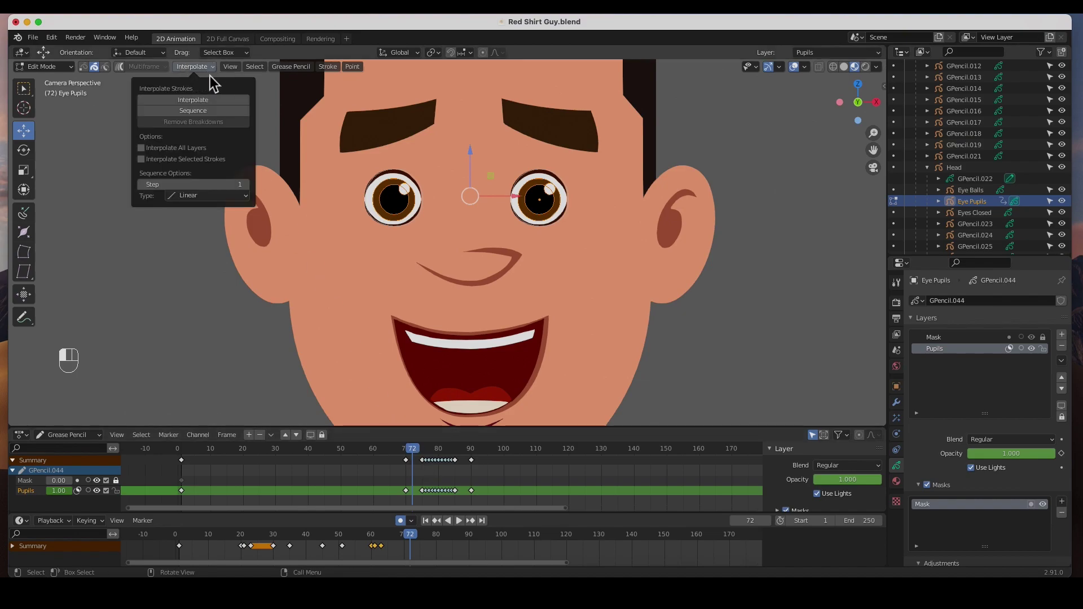
{"action": "left_click", "coordinate": [218, 125]}
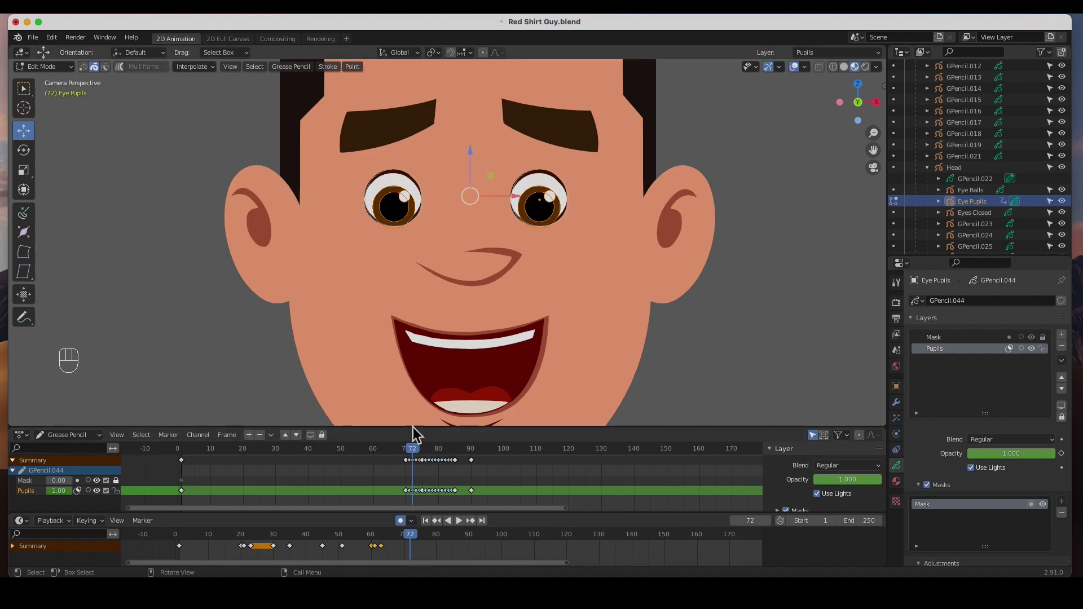
{"action": "left_click", "coordinate": [472, 455]}
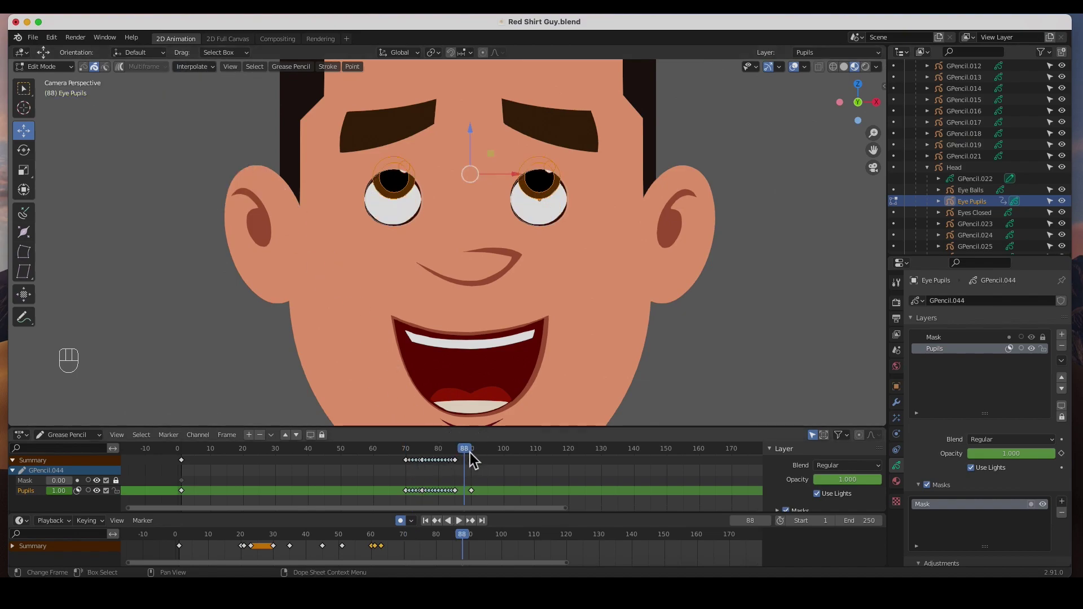
{"action": "left_click", "coordinate": [194, 67]}
{"action": "left_click", "coordinate": [207, 113]}
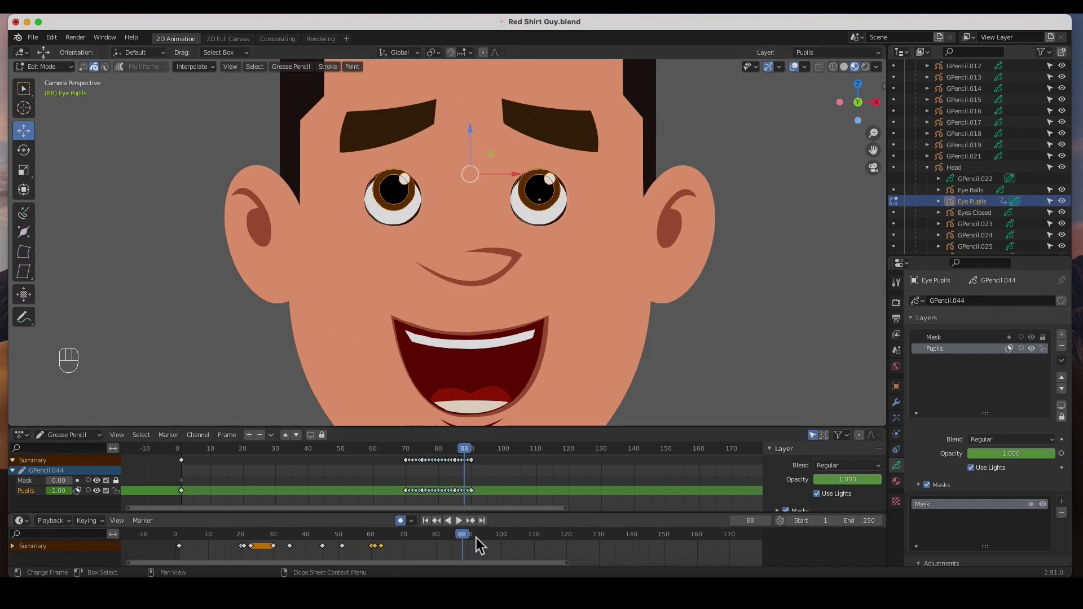
Go to frame 100 and paste a copy of the Eye Pupils object's selected blink keyframes from around frame 60.
{"action": "left_click_drag", "start_coordinate": [469, 451], "coordinate": [508, 454]}
{"action": "left_click", "coordinate": [507, 449]}
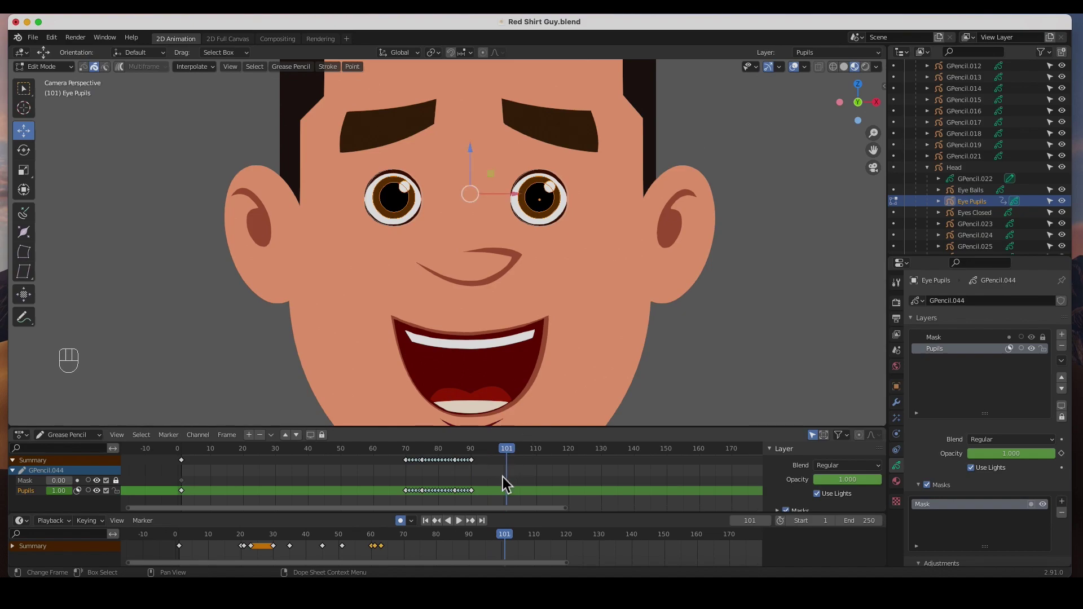
{"action": "left_click_drag", "start_coordinate": [507, 458], "coordinate": [502, 474]}
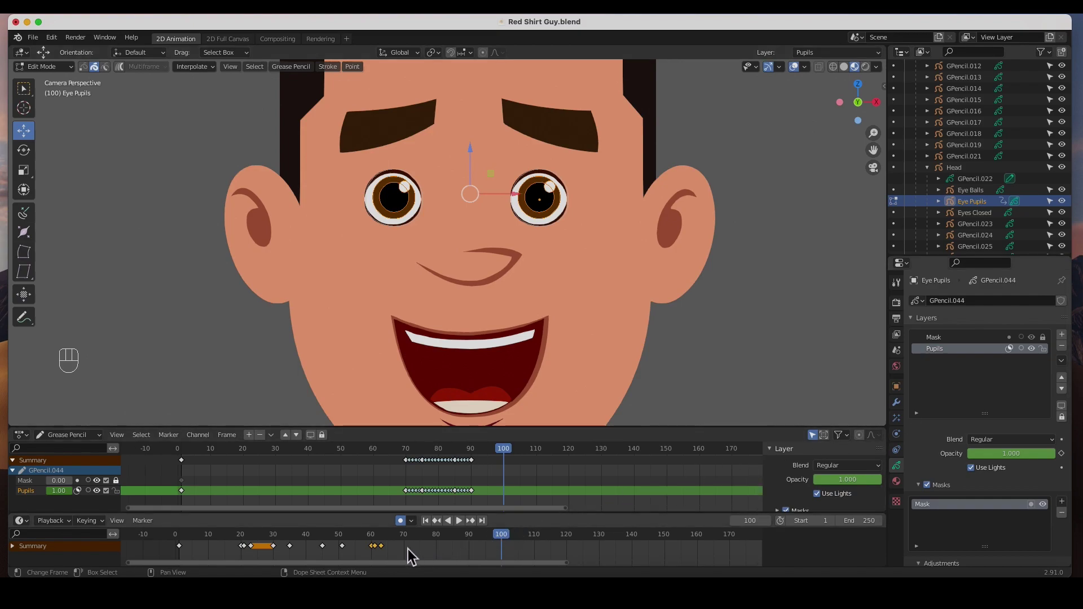
{"action": "key", "text": "super"}
{"action": "key", "text": "super+c"}
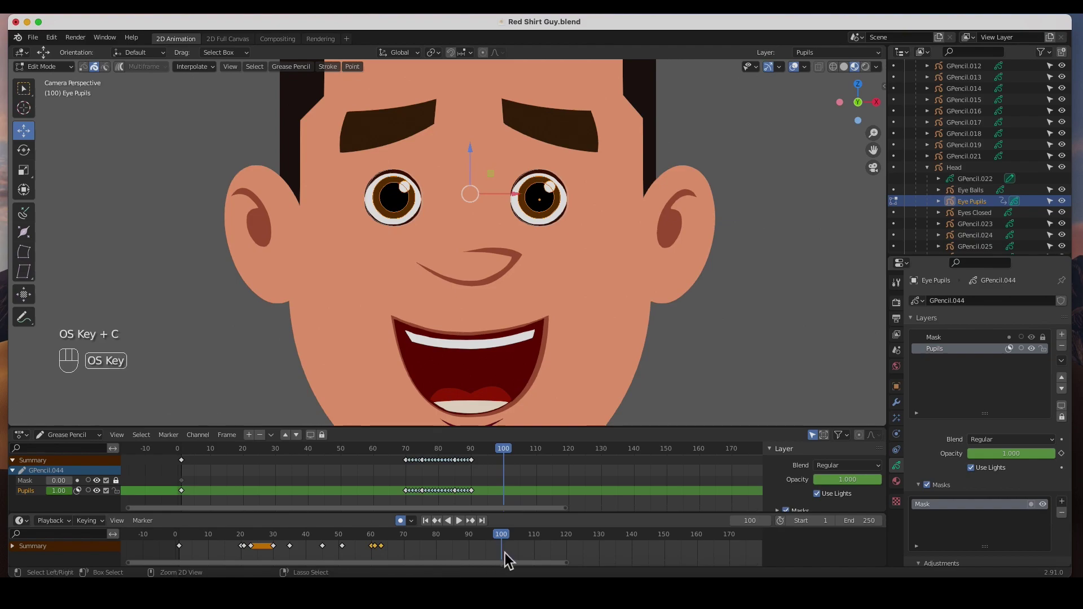
{"action": "key", "text": "super+v"}
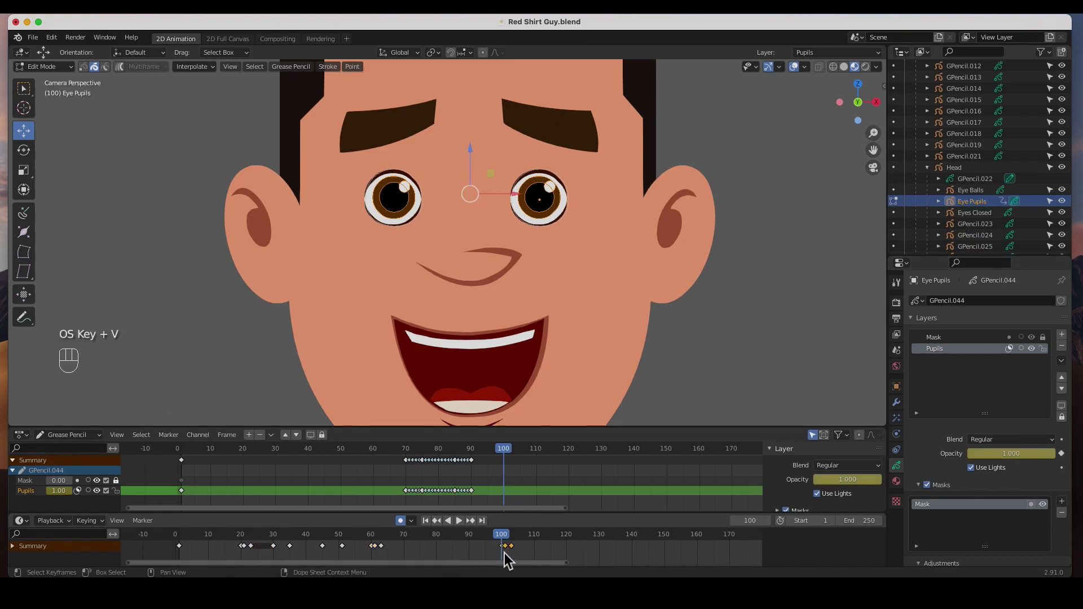
Copy the blink keyframes around frame 60 of Eye Balls and of Eyes Closed, pasting each object's set at frame 100.
{"action": "left_click", "coordinate": [975, 191]}
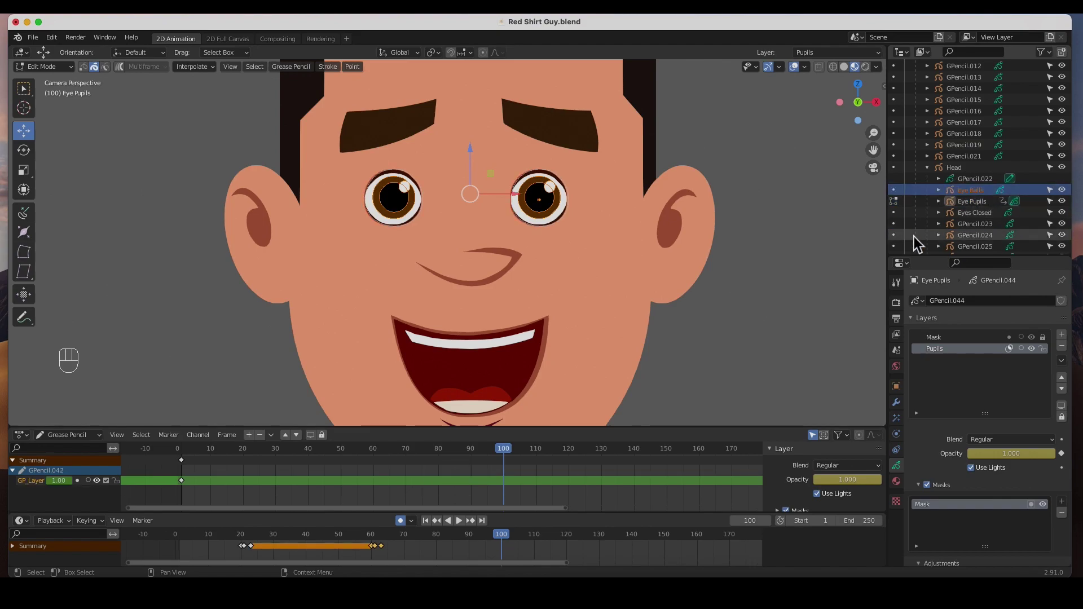
{"action": "key", "text": "super"}
{"action": "key", "text": "super+c"}
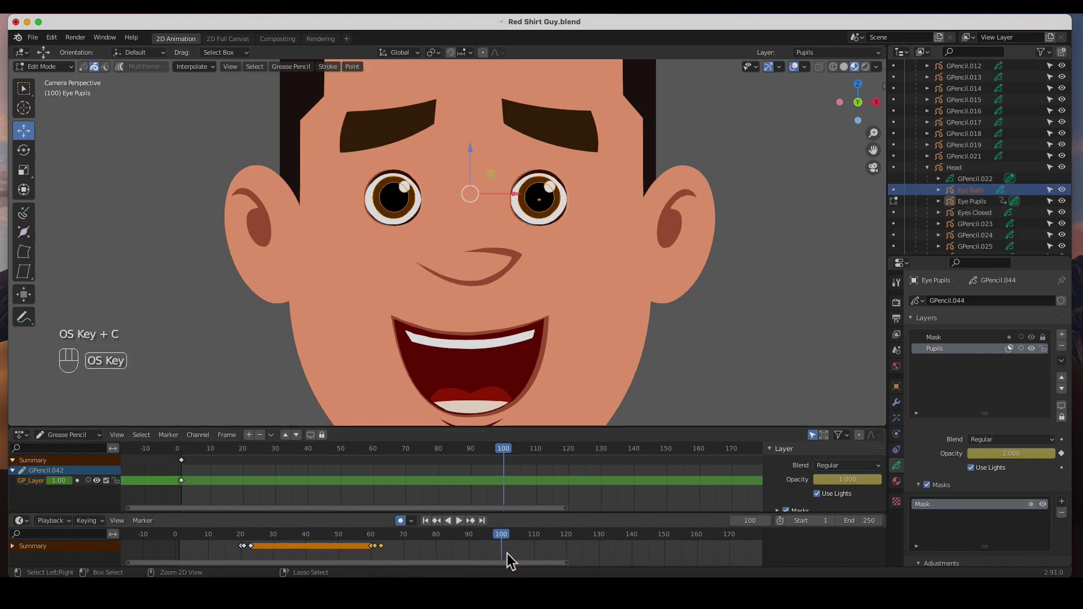
{"action": "key", "text": "super+v"}
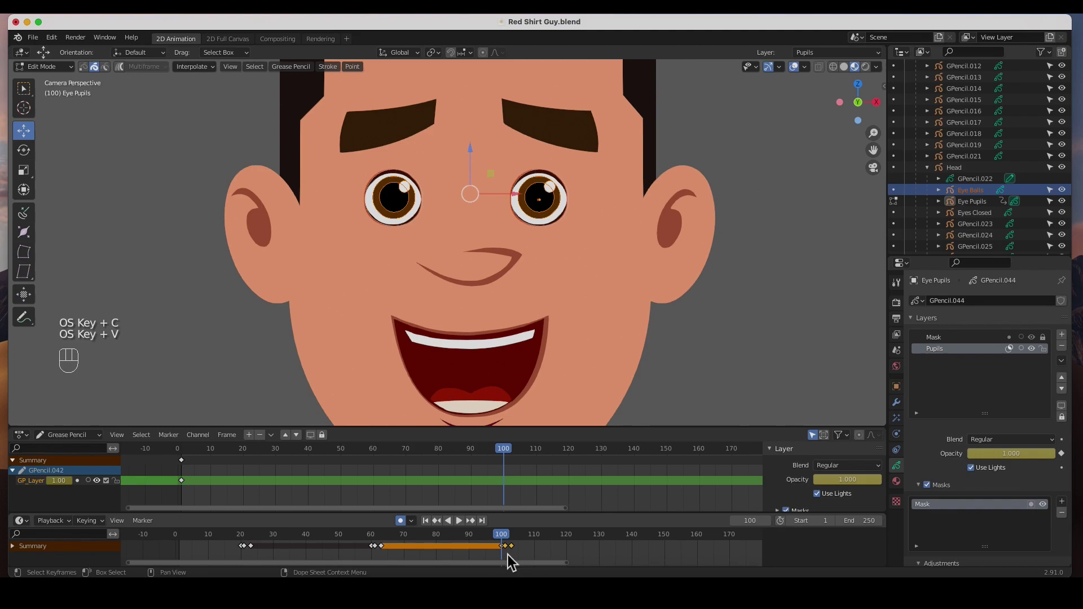
{"action": "left_click", "coordinate": [977, 214]}
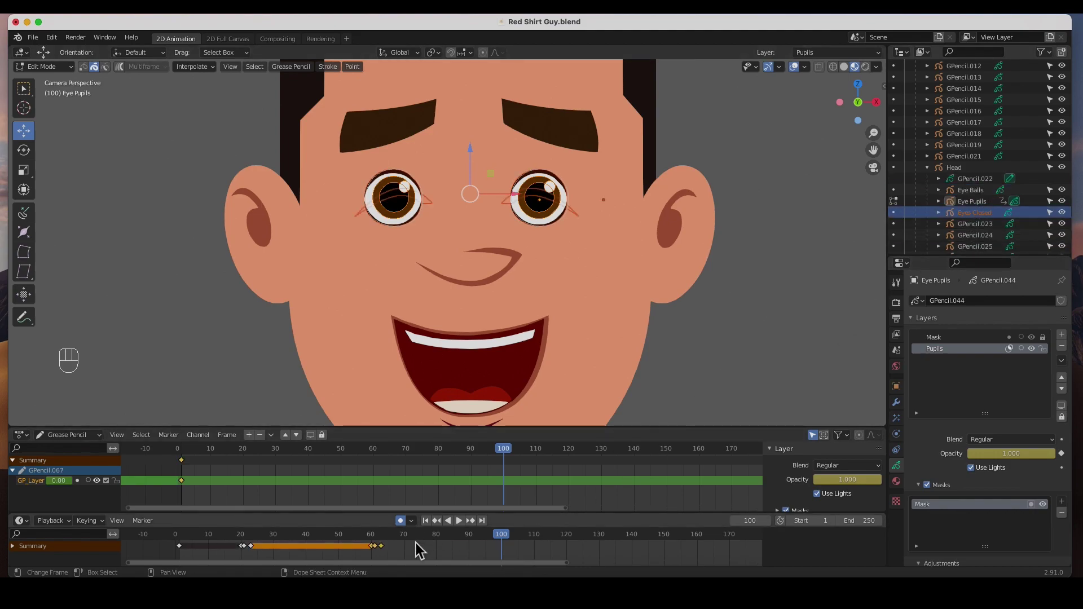
{"action": "key", "text": "super+c"}
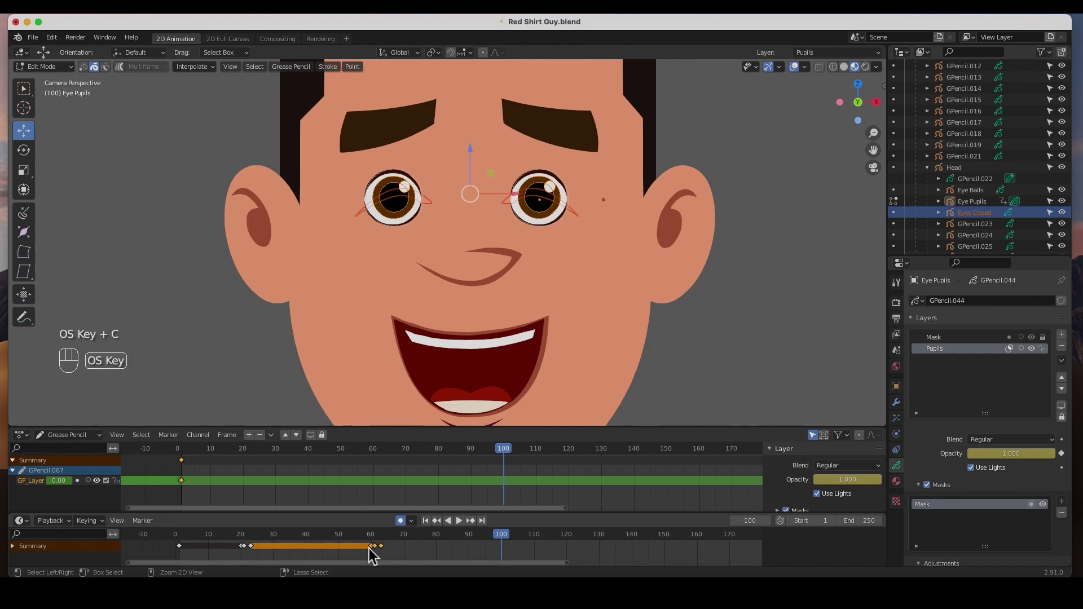
{"action": "key", "text": "super+v"}
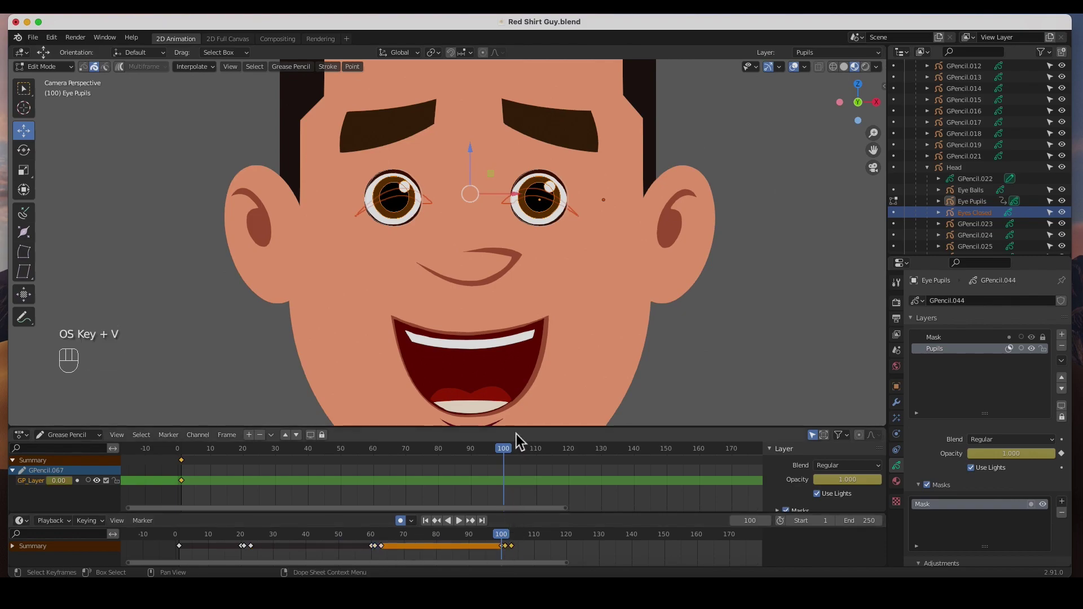
Switch the Eye Pupils object back to Object Mode and deselect everything.
{"action": "left_click", "coordinate": [730, 353]}
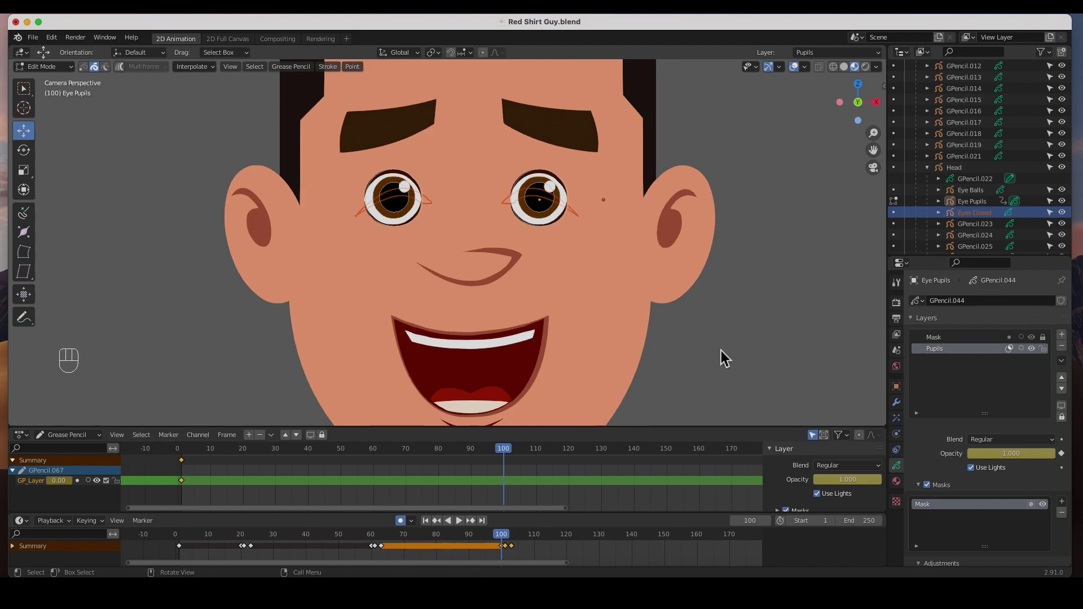
{"action": "left_click", "coordinate": [59, 66]}
{"action": "left_click", "coordinate": [56, 80]}
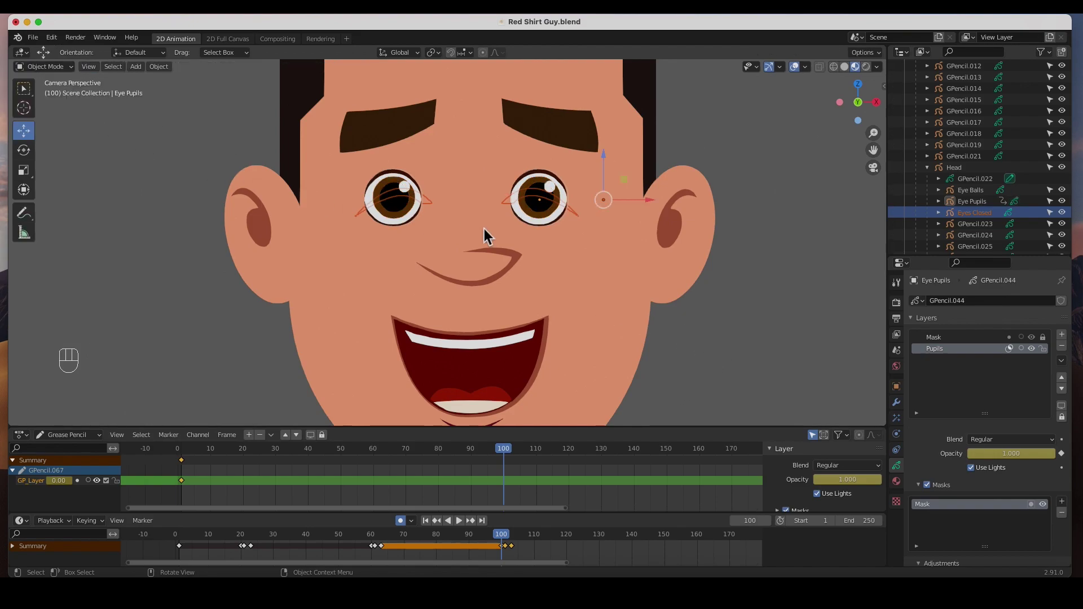
{"action": "left_click", "coordinate": [720, 319]}
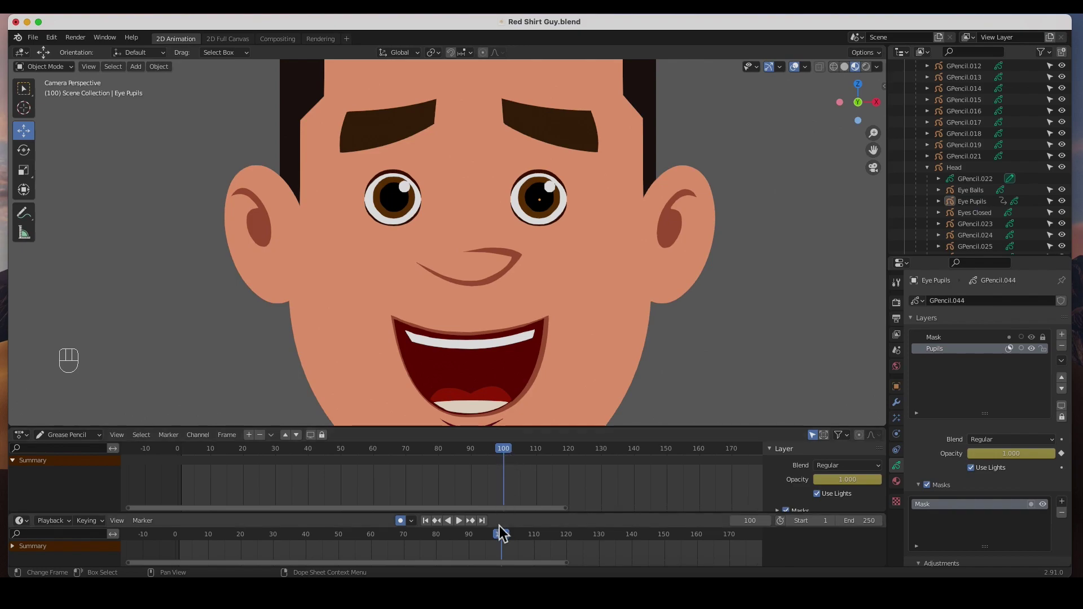
Play the animation from frame 1 to review the blinks and interpolated pupil movement, and stop playback.
{"action": "key", "text": "space"}
{"action": "left_click_drag", "start_coordinate": [505, 538], "coordinate": [179, 557]}
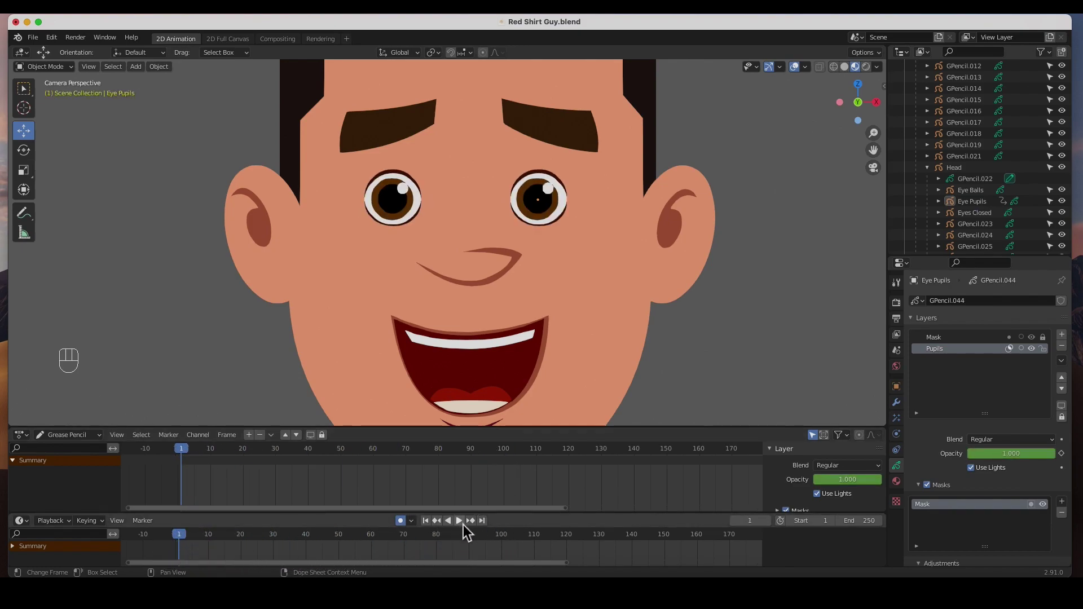
{"action": "left_click", "coordinate": [460, 522]}
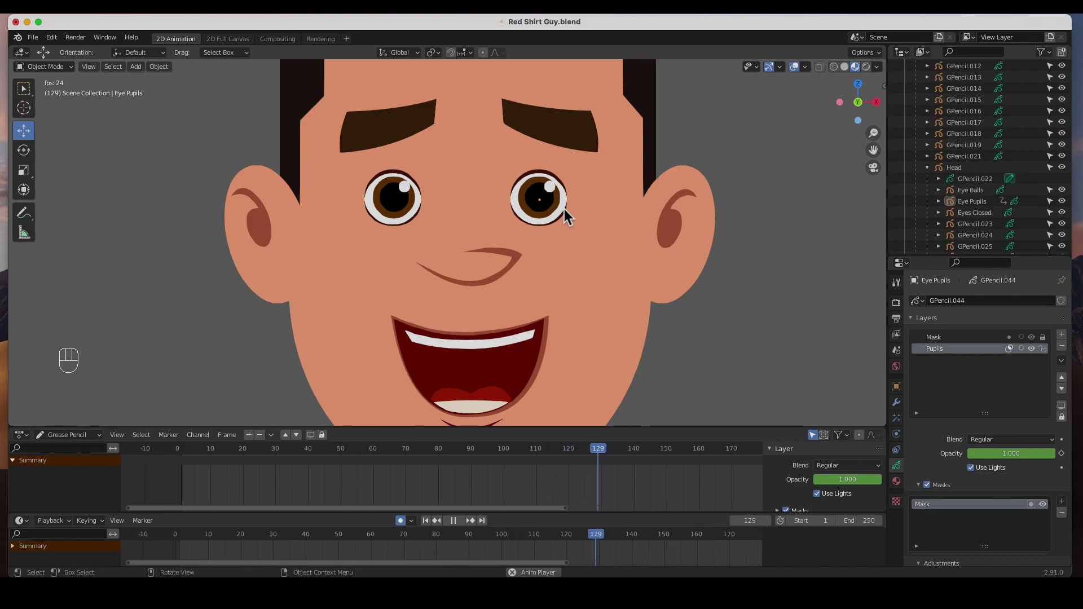
{"action": "left_click", "coordinate": [456, 523]}
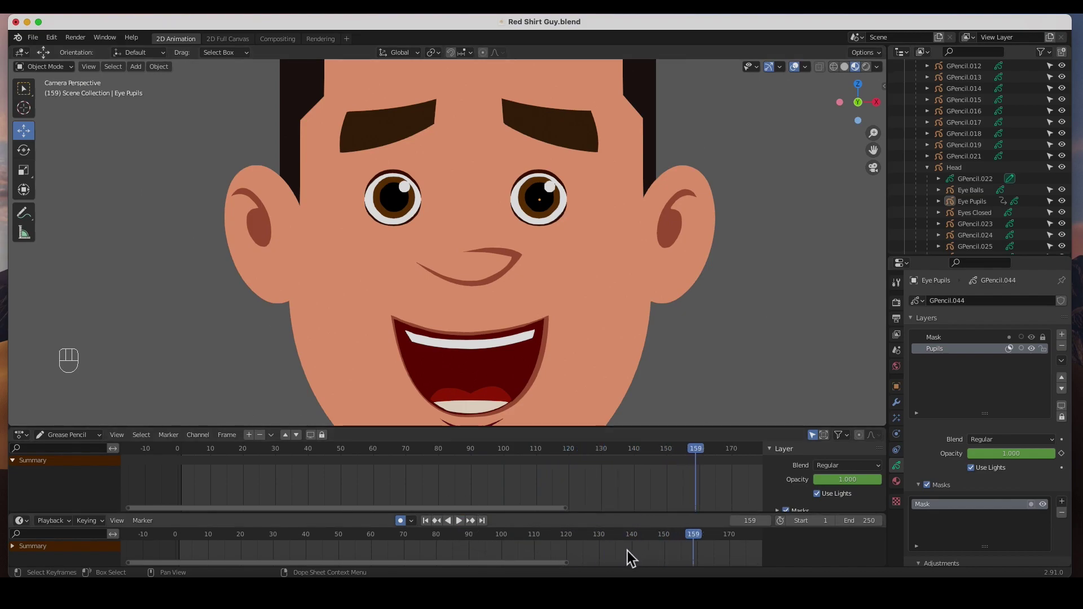
Set the animation's end frame to 120 and play the shortened range from frame 1 to check the loop.
{"action": "left_click", "coordinate": [872, 529]}
{"action": "type", "text": "12"}
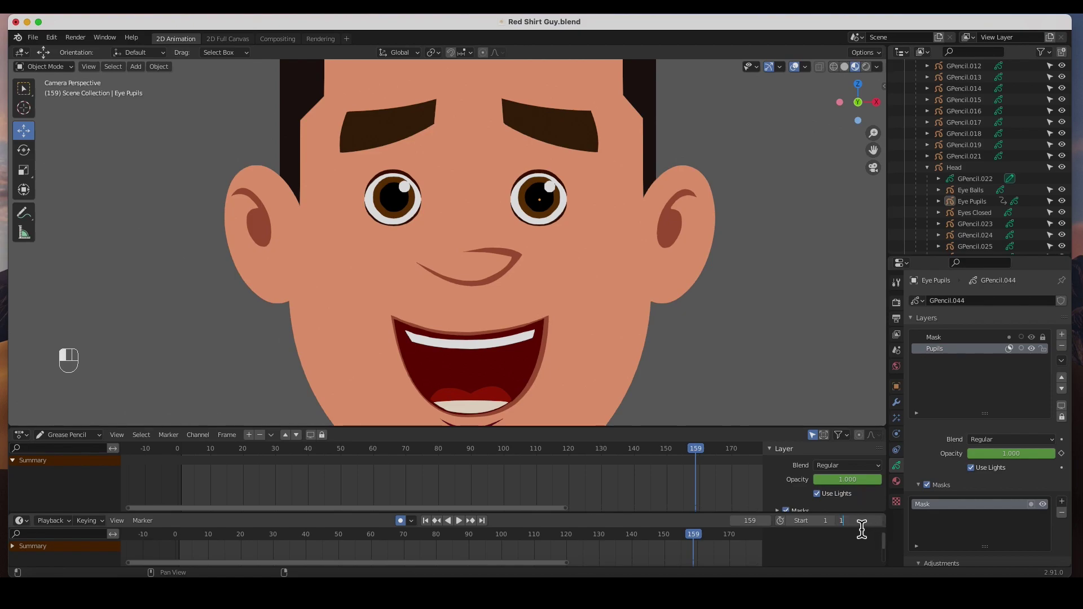
{"action": "key", "text": "Return"}
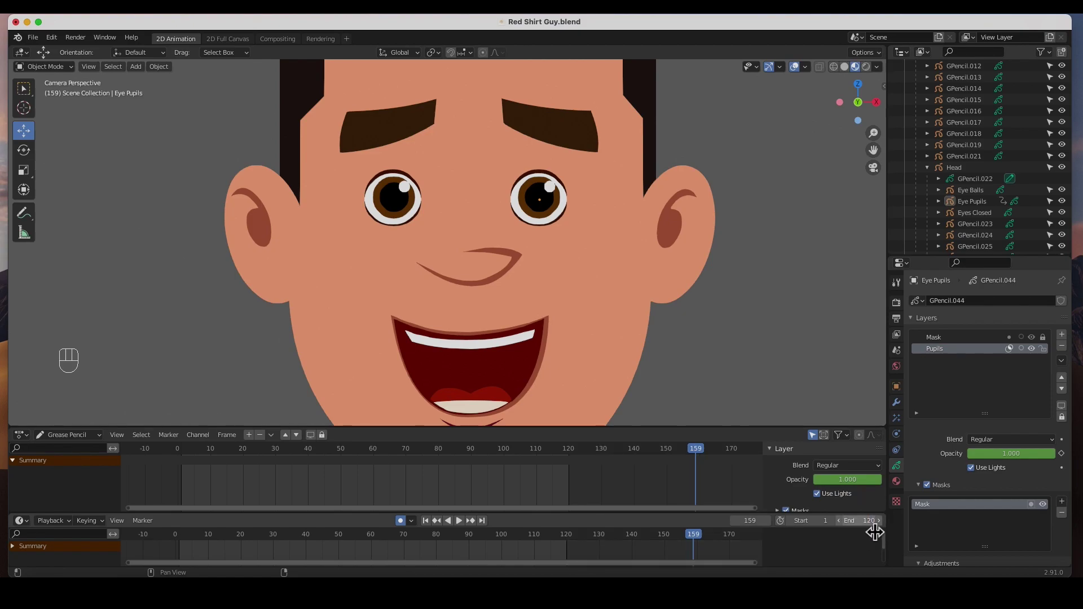
{"action": "left_click", "coordinate": [436, 522]}
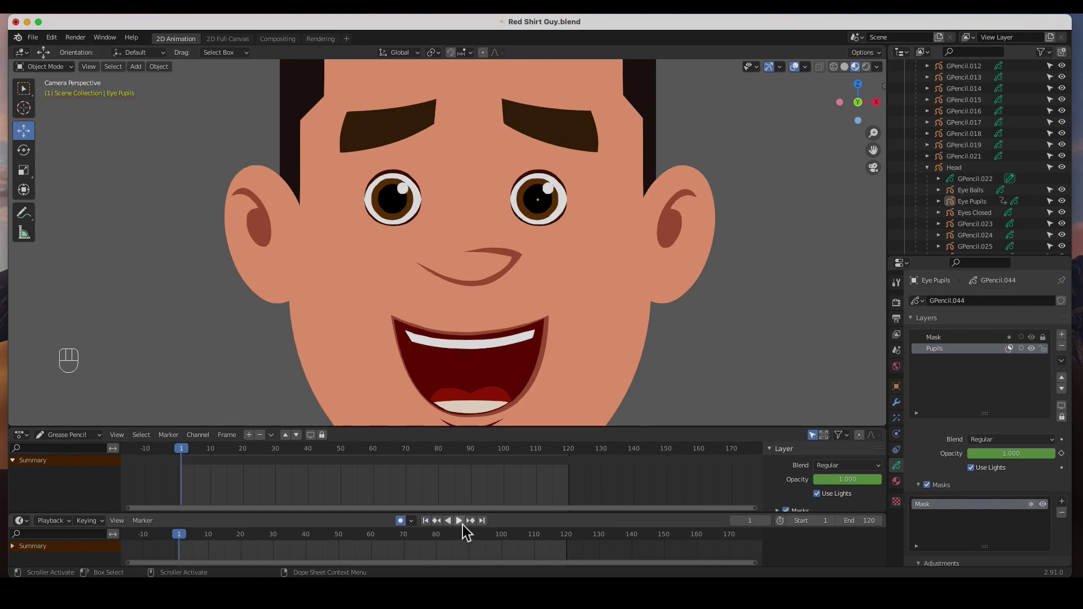
{"action": "left_click", "coordinate": [460, 520]}
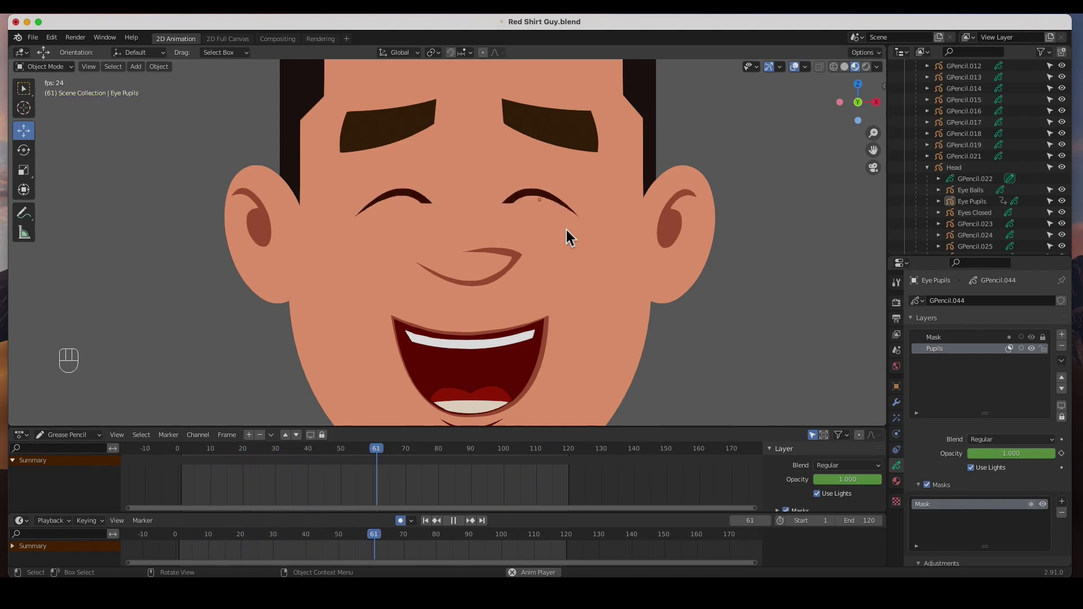
{"action": "left_click", "coordinate": [453, 521]}
Select the Head object and, at frame 10, rotate it slightly toward the viewer's left with Auto Keying on.
{"action": "left_click", "coordinate": [603, 344]}
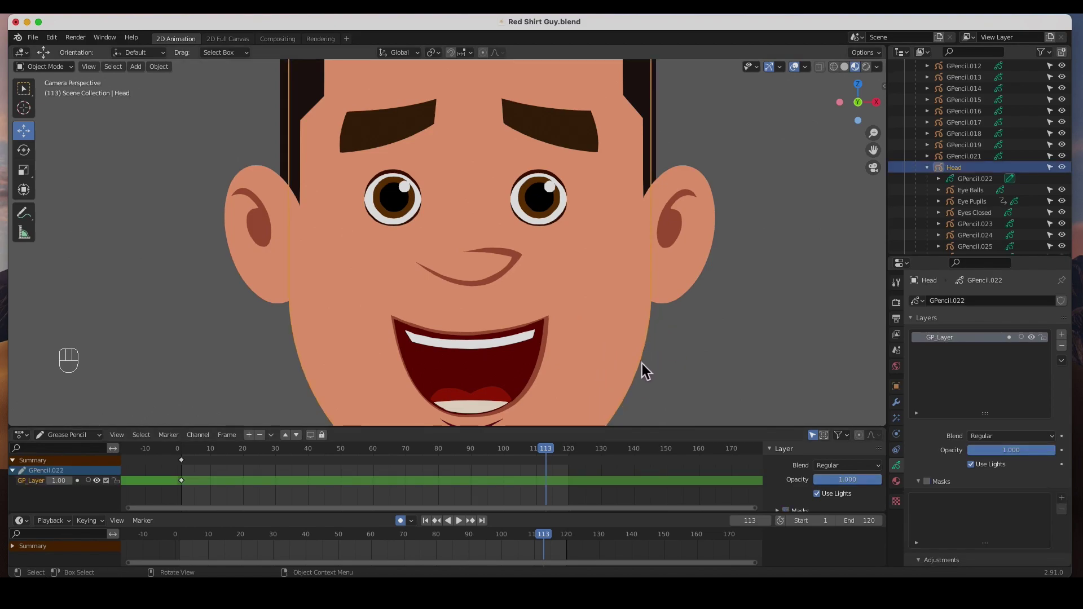
{"action": "left_click_drag", "start_coordinate": [637, 429], "coordinate": [634, 462]}
{"action": "key", "text": "super"}
{"action": "middle_click_drag", "start_coordinate": [674, 325], "coordinate": [478, 372], "text": "super"}
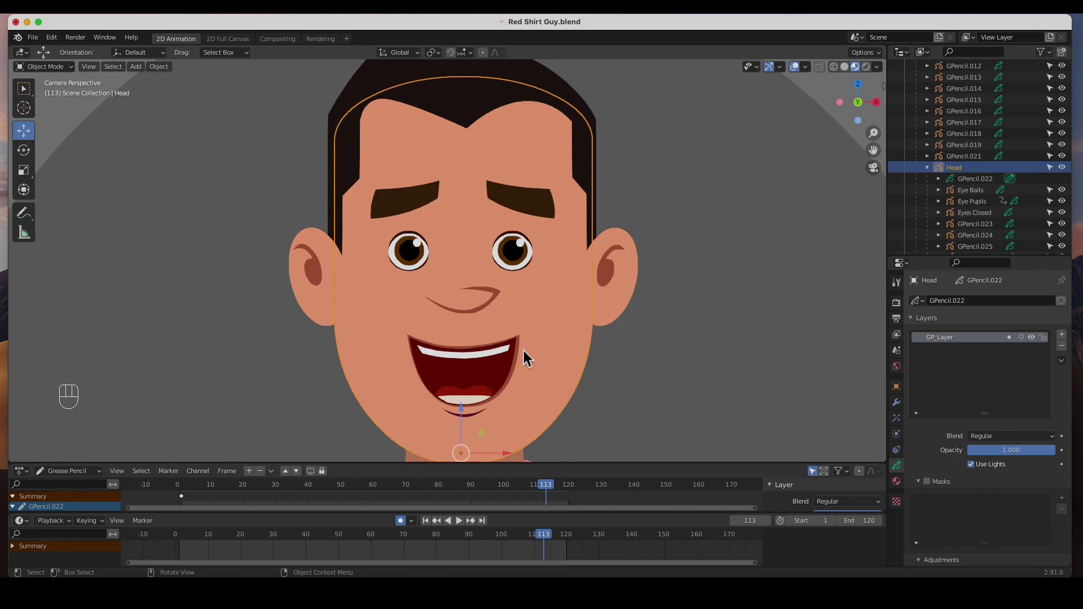
{"action": "left_click", "coordinate": [22, 90]}
{"action": "left_click", "coordinate": [24, 150]}
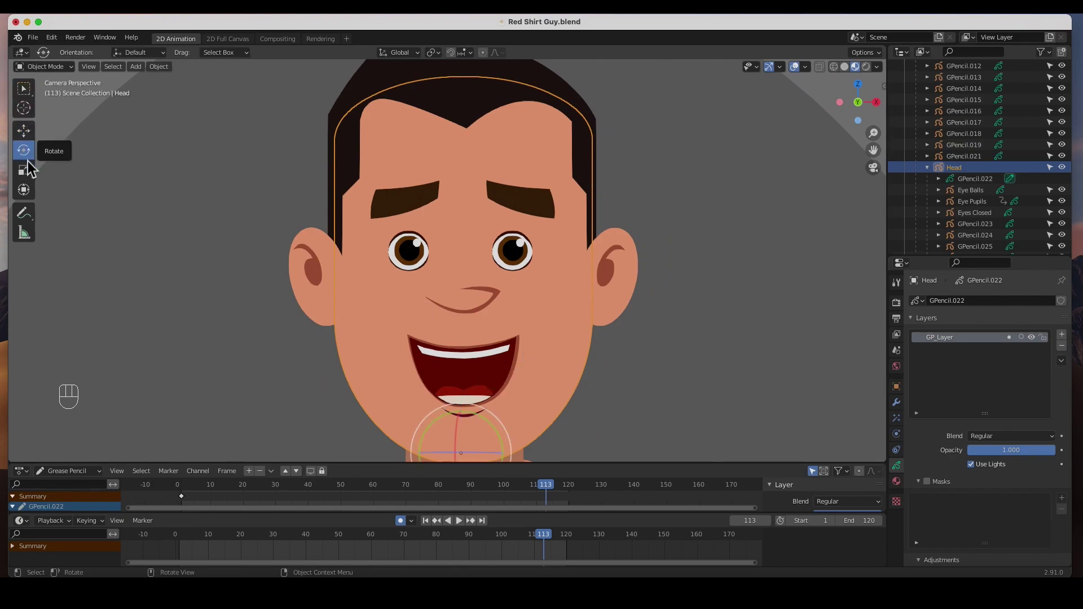
{"action": "left_click_drag", "start_coordinate": [542, 539], "coordinate": [220, 556]}
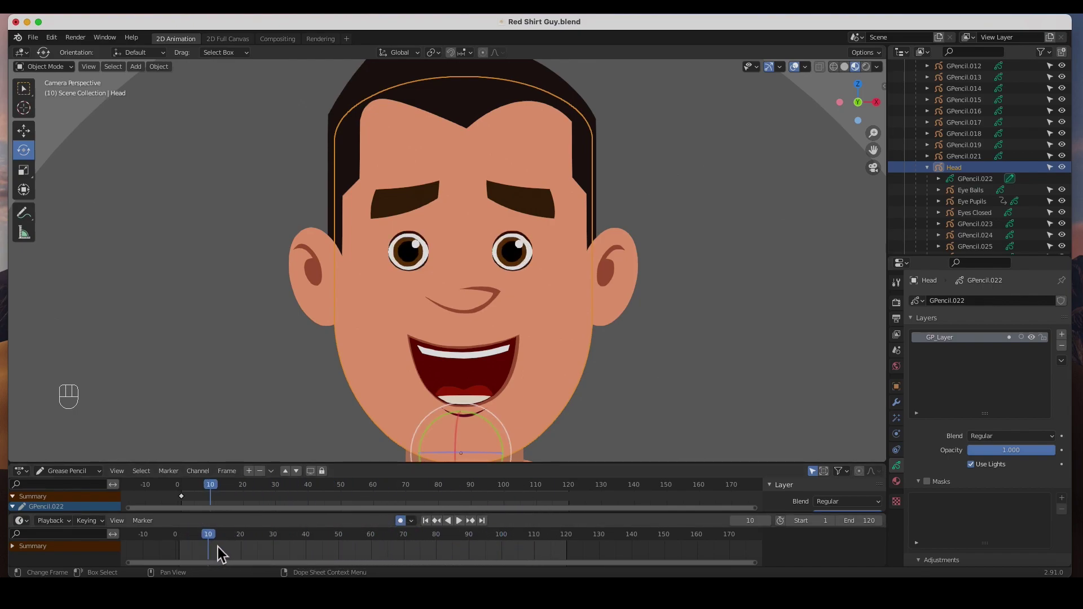
{"action": "left_click_drag", "start_coordinate": [501, 441], "coordinate": [498, 440]}
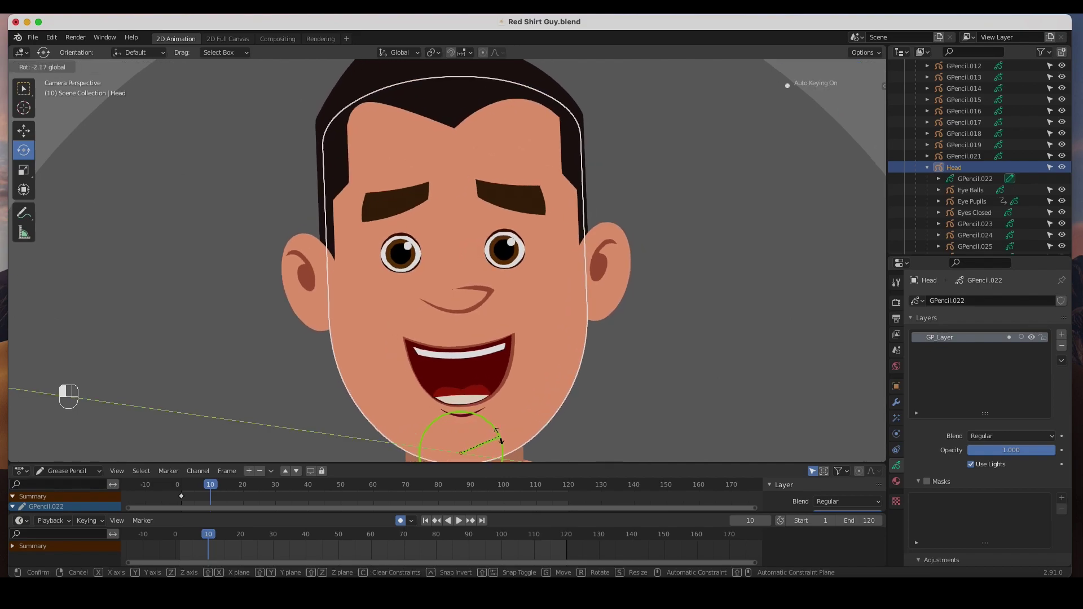
{"action": "left_click", "coordinate": [502, 442]}
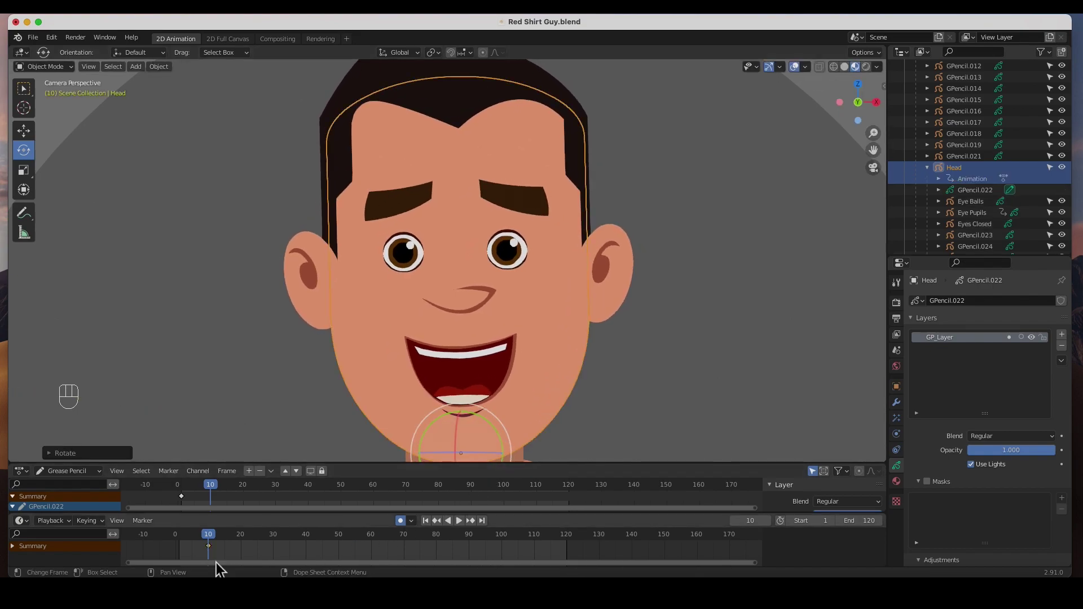
Key two more head tilts, rotating toward the viewer's right at frame 40 and back to nearly upright at frame 71, and deselect the head.
{"action": "left_click_drag", "start_coordinate": [272, 544], "coordinate": [307, 547]}
{"action": "left_click_drag", "start_coordinate": [494, 431], "coordinate": [501, 455]}
{"action": "left_click_drag", "start_coordinate": [311, 548], "coordinate": [411, 547]}
{"action": "left_click_drag", "start_coordinate": [492, 430], "coordinate": [482, 420]}
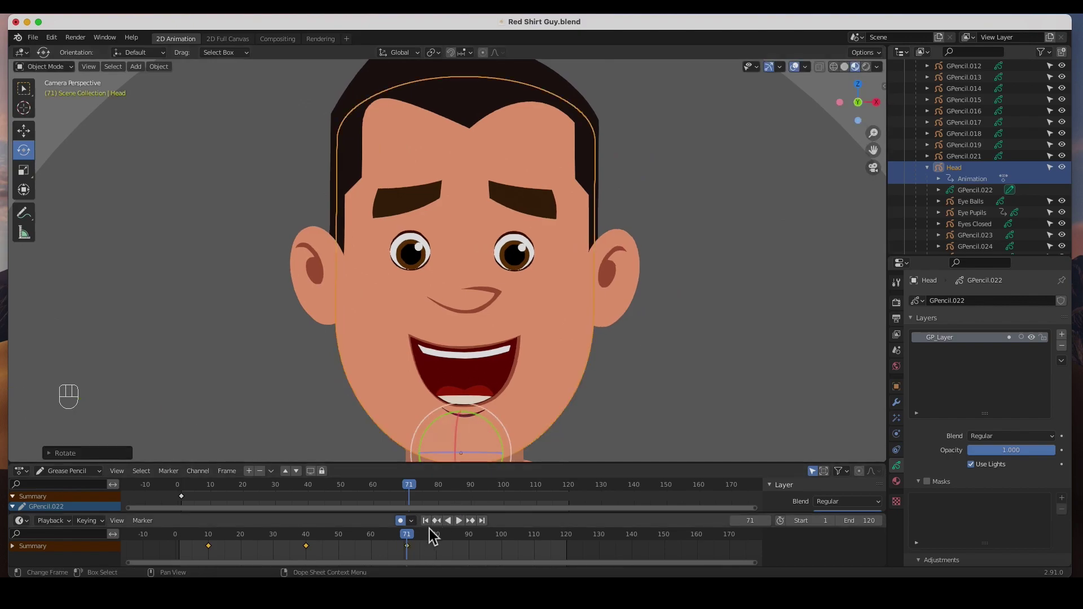
{"action": "left_click", "coordinate": [659, 397]}
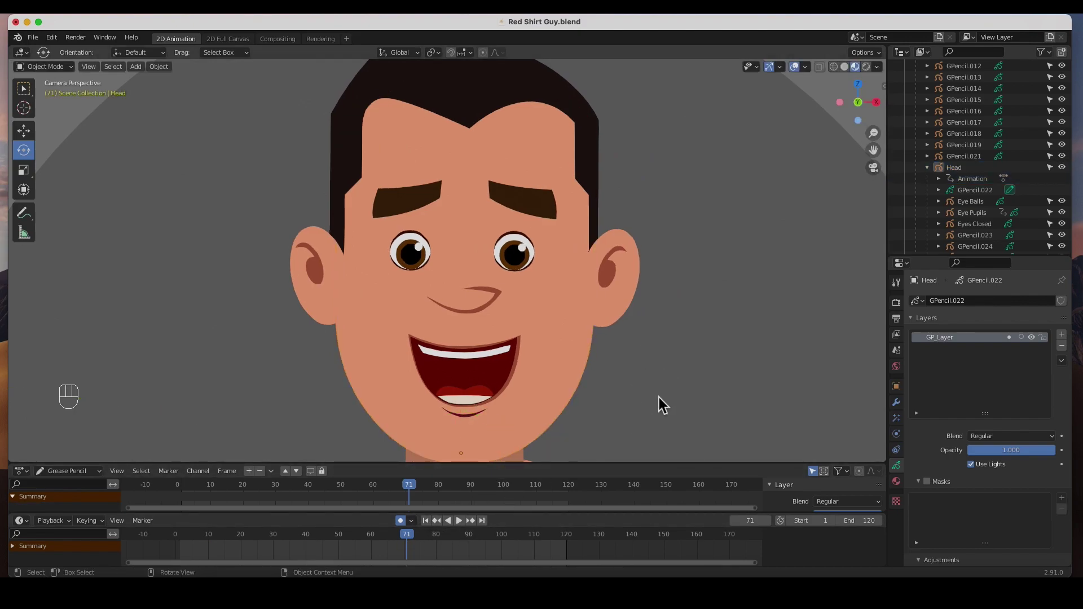
Play the animation with the character's head and upper body in view to review the head tilt together with the eye movement.
{"action": "left_click", "coordinate": [459, 522]}
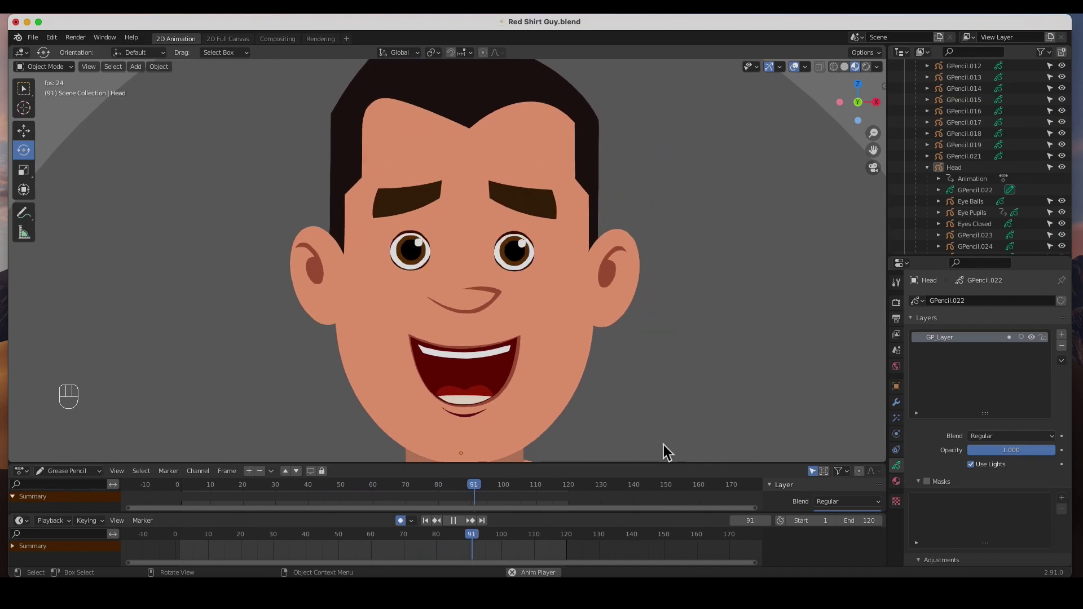
{"action": "scroll", "coordinate": [583, 429], "scroll_direction": "down", "scroll_amount": 3}
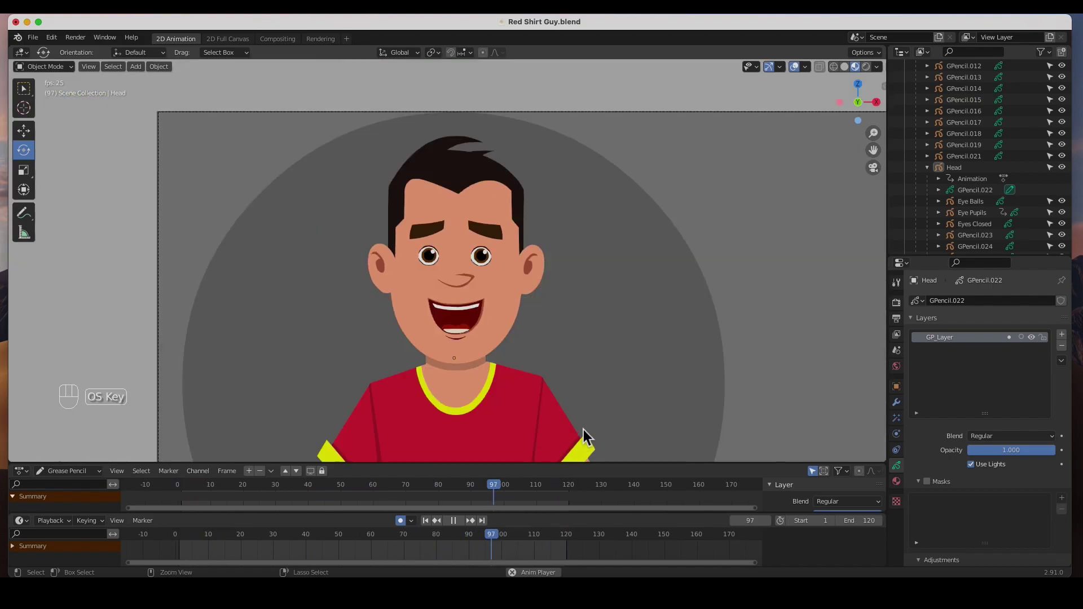
{"action": "scroll", "coordinate": [689, 340], "scroll_direction": "down", "scroll_amount": 2}
{"action": "middle_click_drag", "start_coordinate": [658, 379], "coordinate": [587, 299], "text": "shift"}
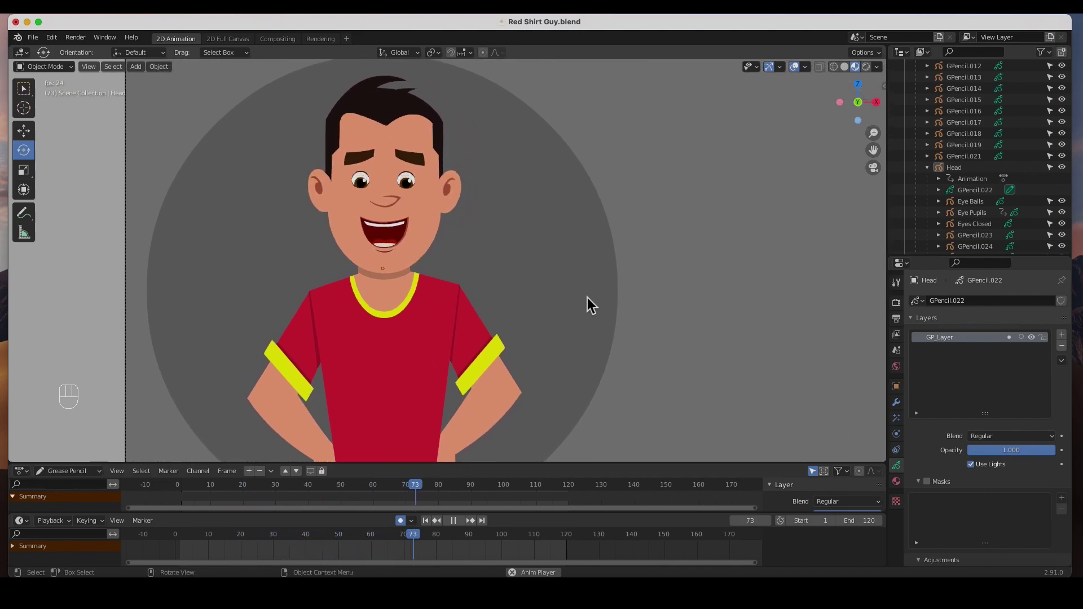